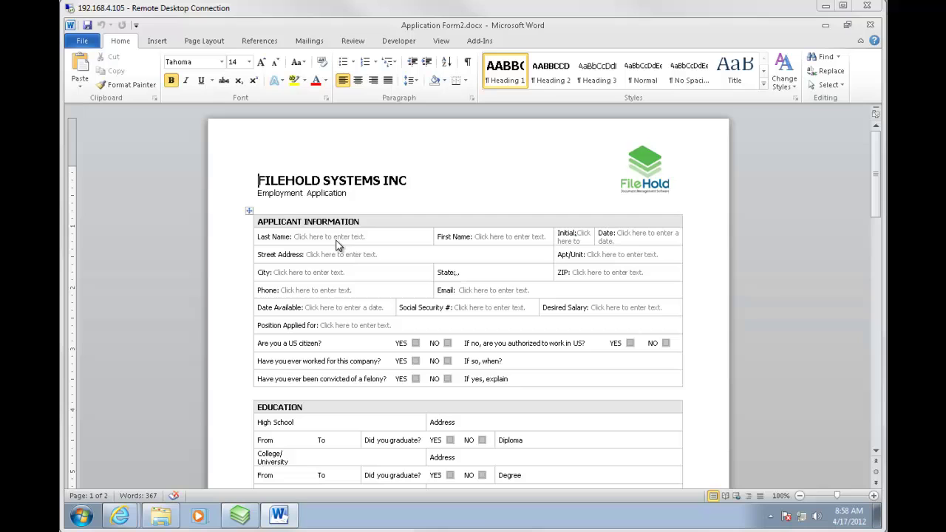
Select the Last Name, First Name, Initial and Date content controls, then show the Developer tab.
left_click(305, 236)
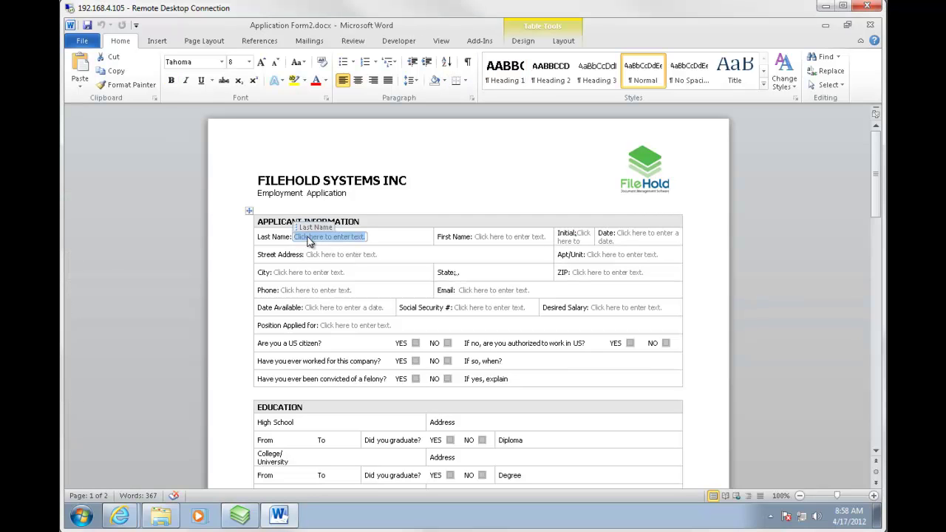
left_click(492, 238)
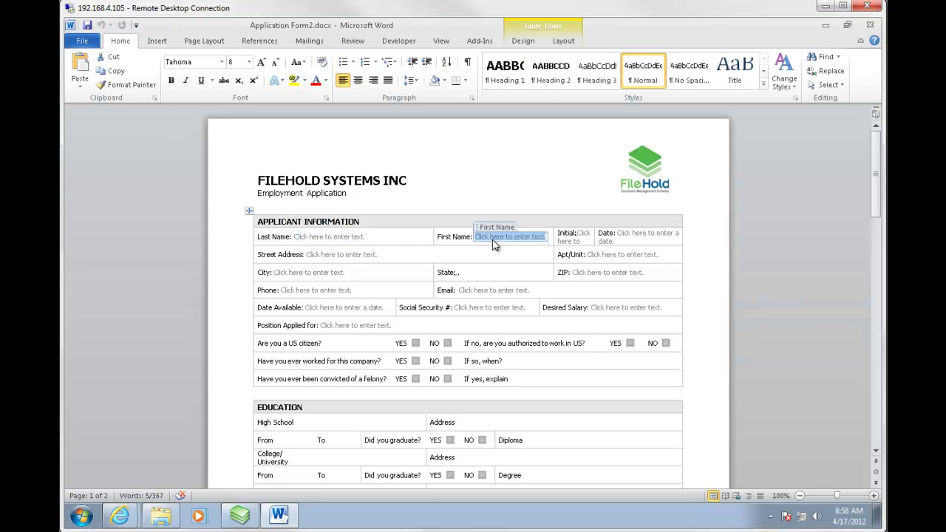
left_click(580, 242)
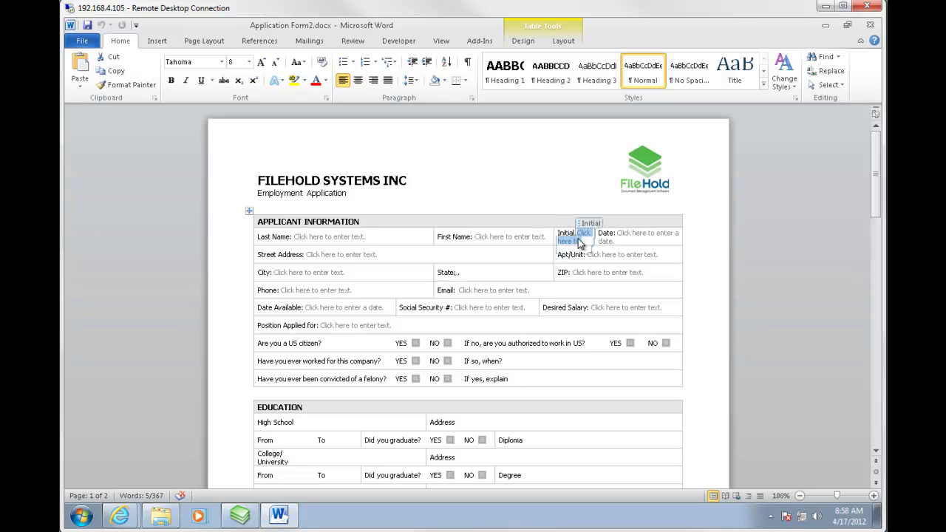
left_click(636, 236)
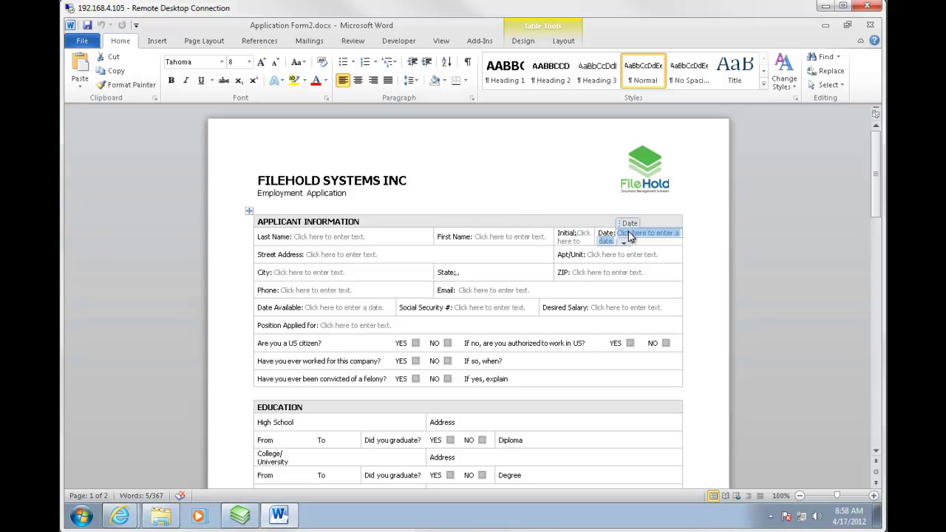
left_click(397, 42)
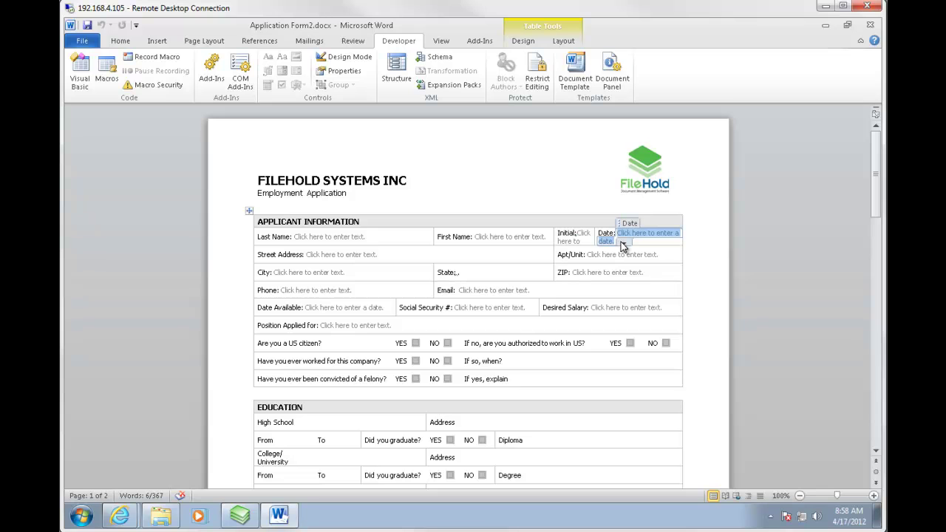
left_click(536, 380)
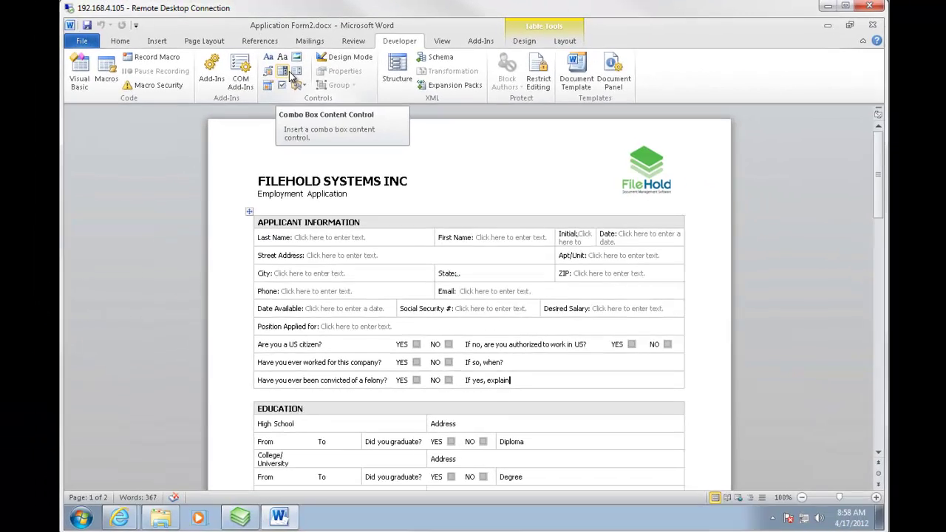
left_click(354, 326)
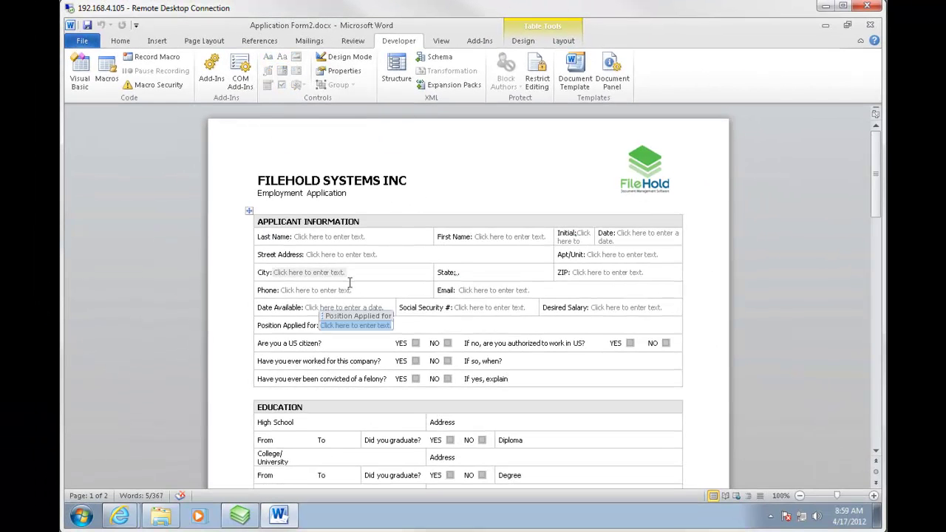
left_click(336, 237)
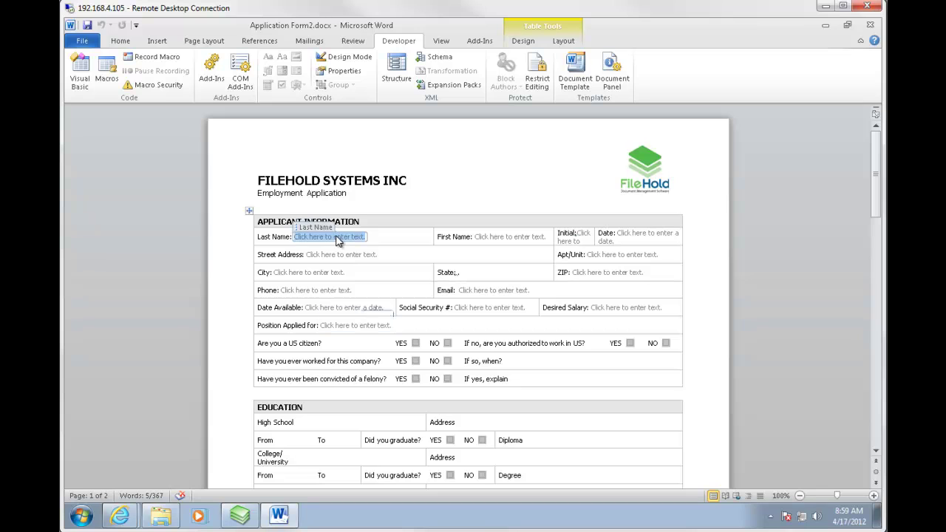
left_click(621, 237)
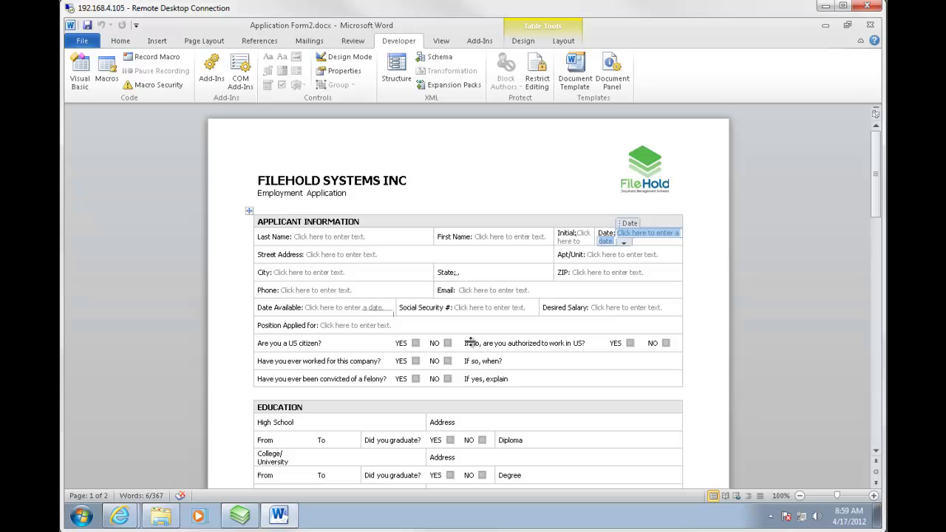
left_click(531, 360)
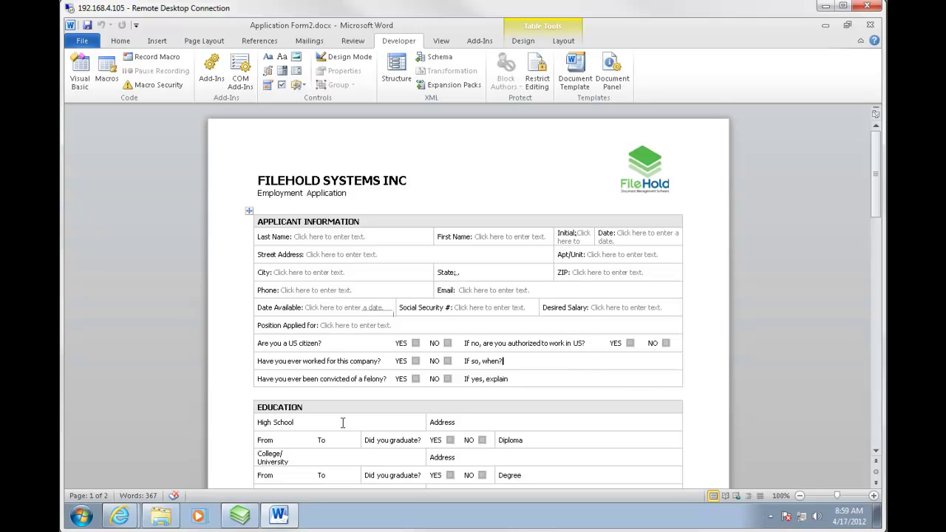
left_click(123, 515)
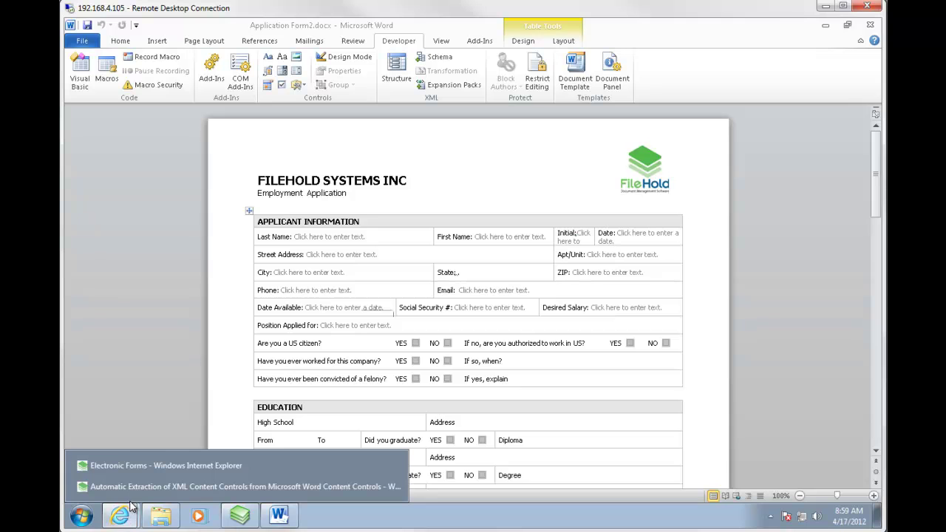
View FileHold's Electronic Forms sample page in Internet Explorer.
left_click(145, 488)
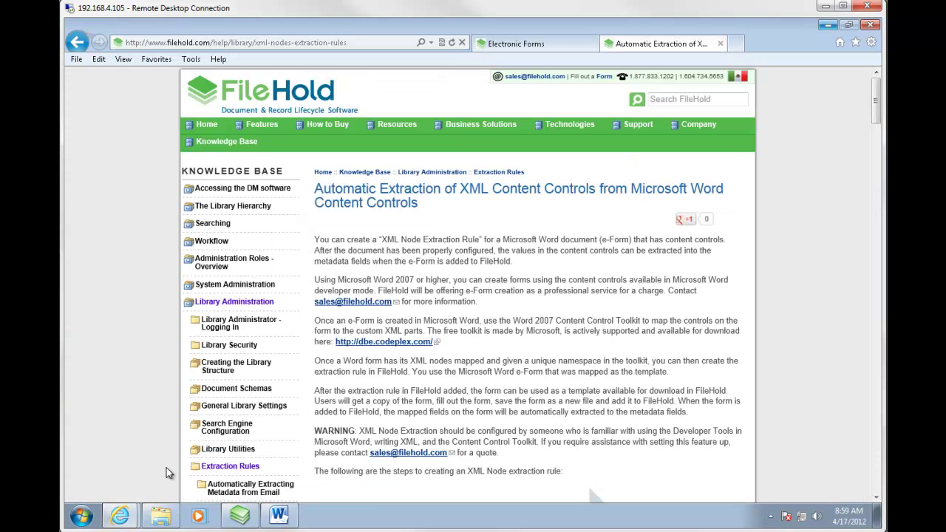
left_click(517, 43)
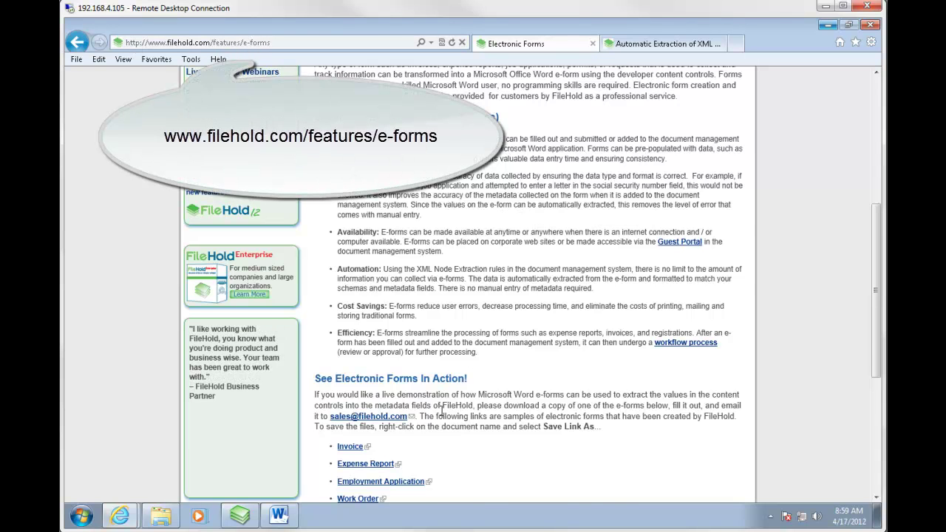
scroll(427, 388, "down", 2)
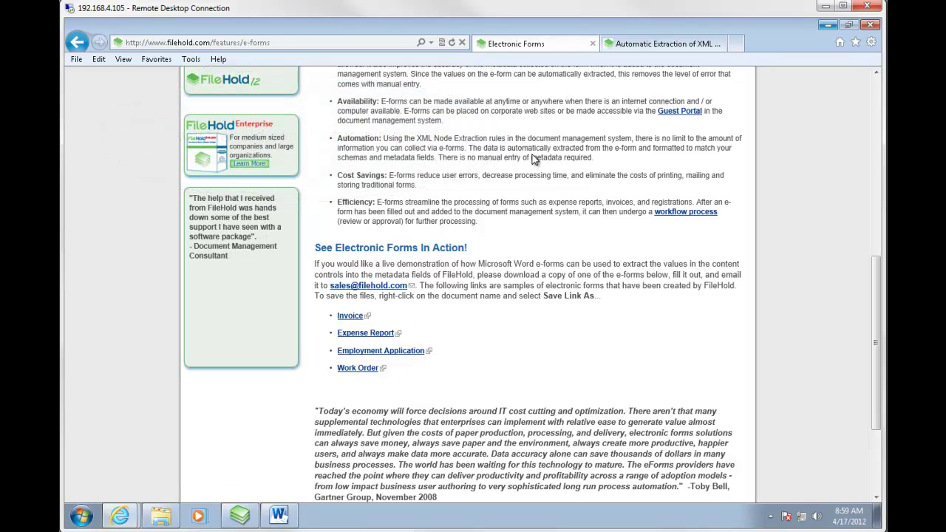
Save the employment form without checking it out, close Word, and return to the XML extraction article.
left_click(827, 28)
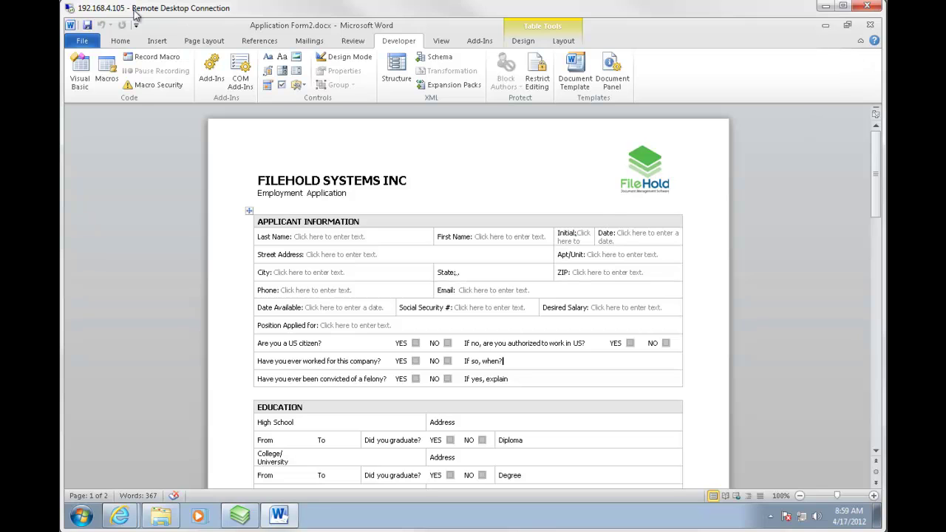
left_click(87, 25)
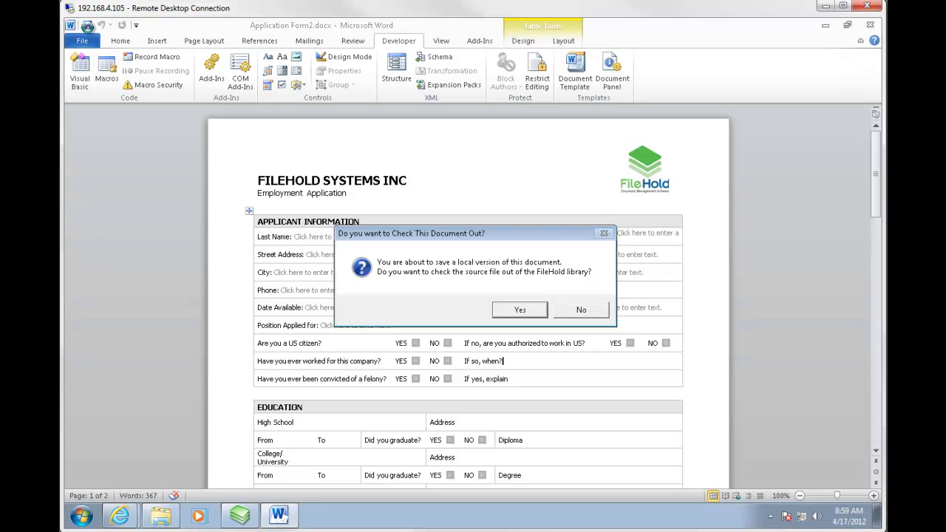
left_click(581, 311)
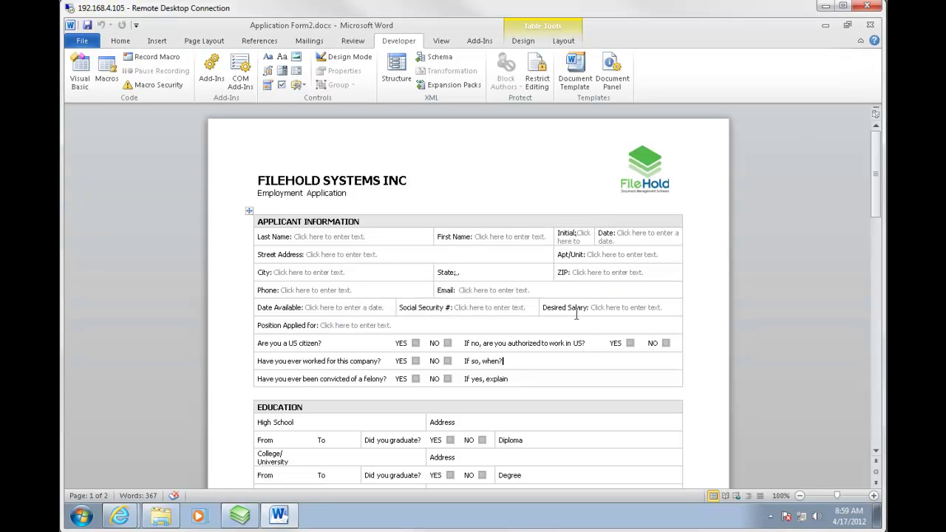
left_click(872, 28)
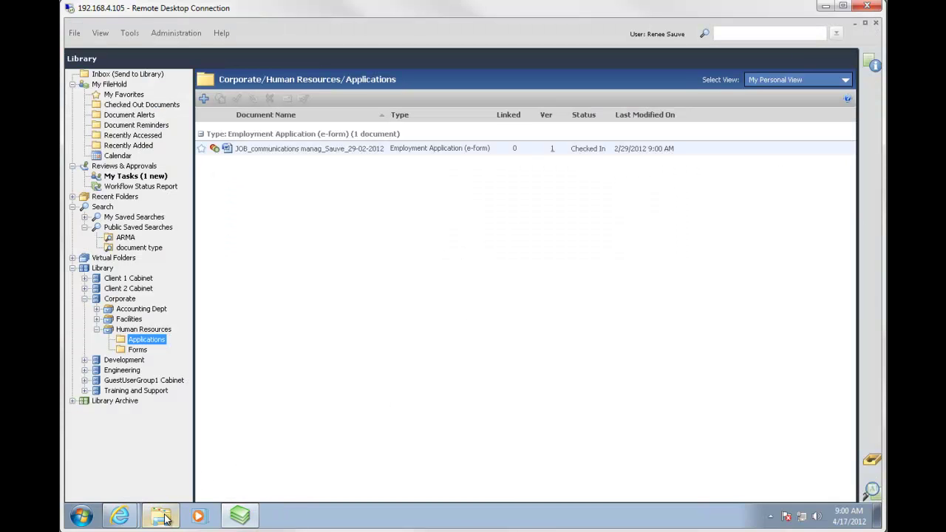
left_click(126, 519)
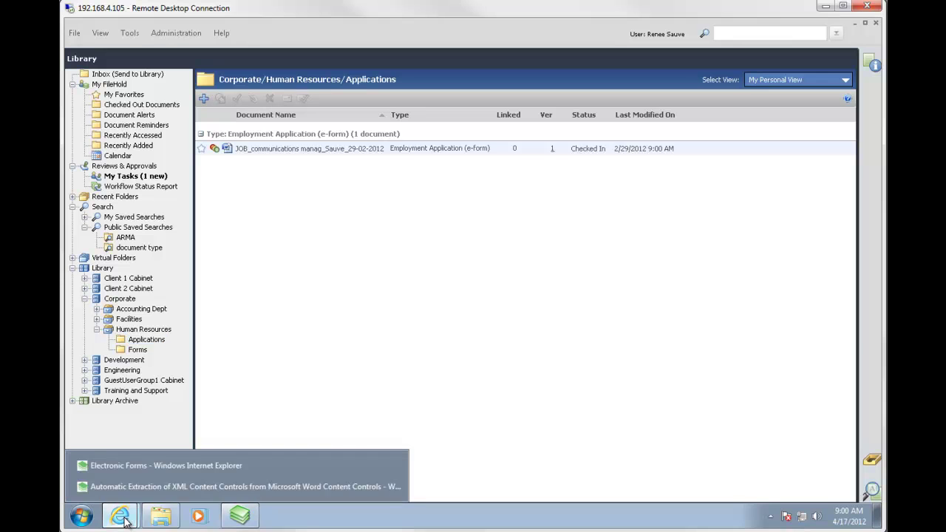
left_click(135, 486)
Read Step 2 on mapping XML nodes via dbe.codeplex.com, then start the Word 2007 Content Control Toolkit.
scroll(632, 340, "down", 1)
scroll(631, 343, "up", 1)
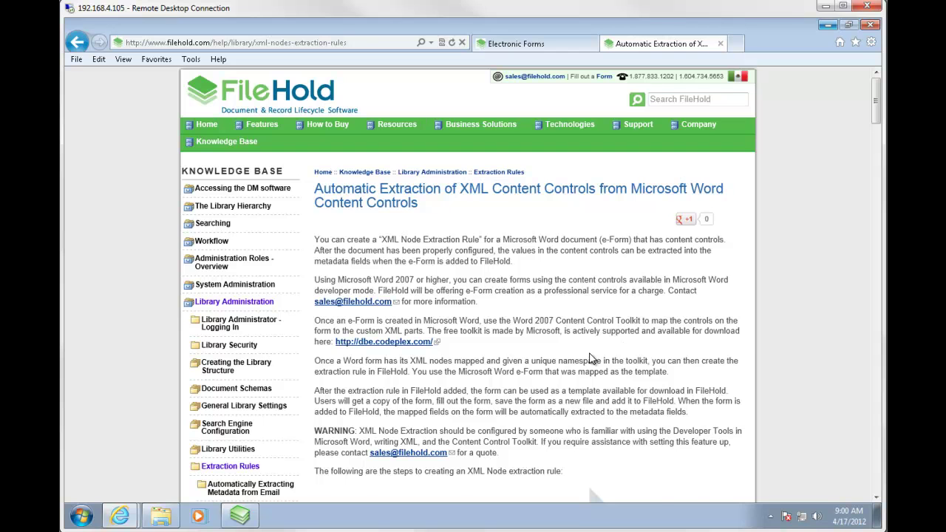
scroll(591, 357, "down", 5)
scroll(592, 356, "down", 3)
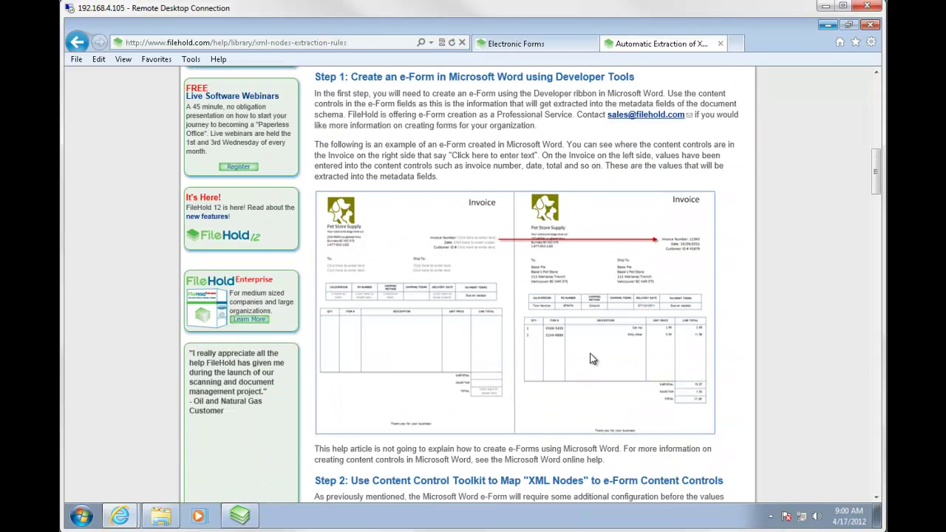
scroll(592, 357, "down", 2)
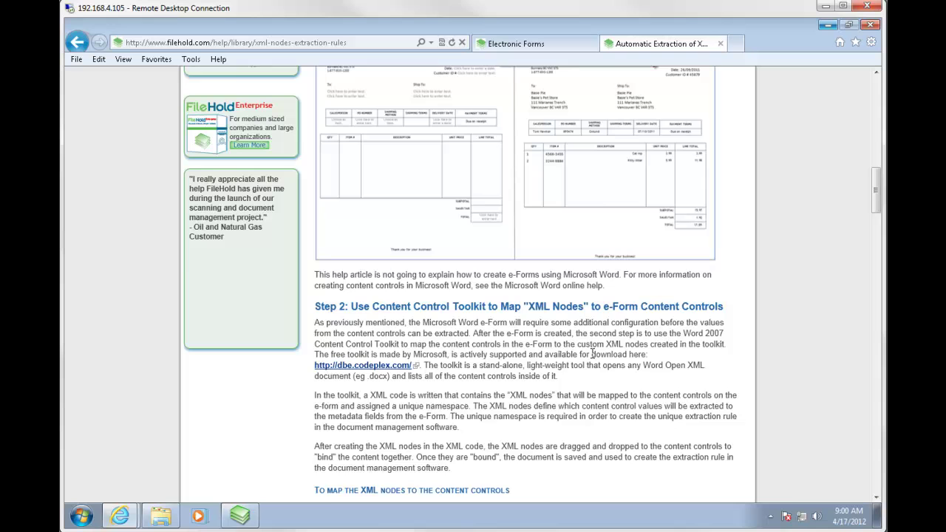
scroll(591, 353, "down", 1)
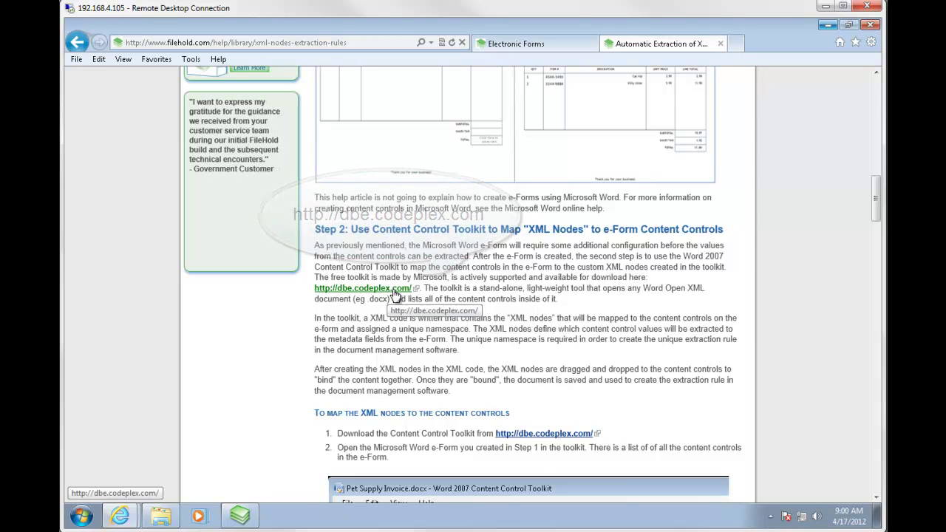
left_click(81, 516)
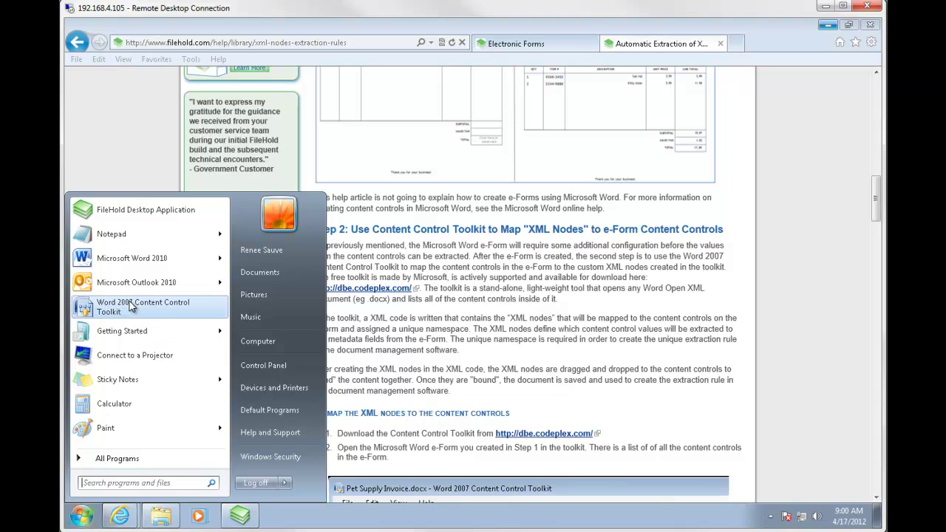
left_click(132, 306)
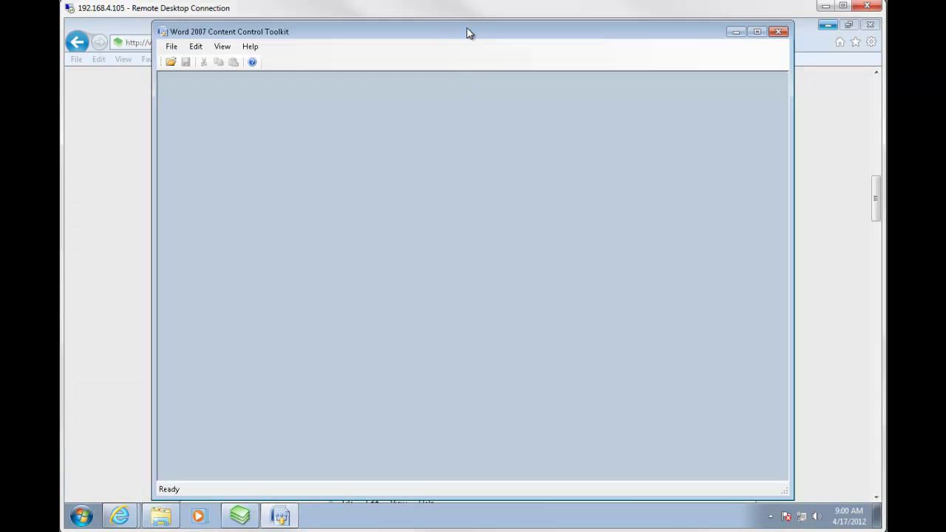
Maximize the toolkit and open Application Form2.docx from the Forms folder.
double_click(467, 33)
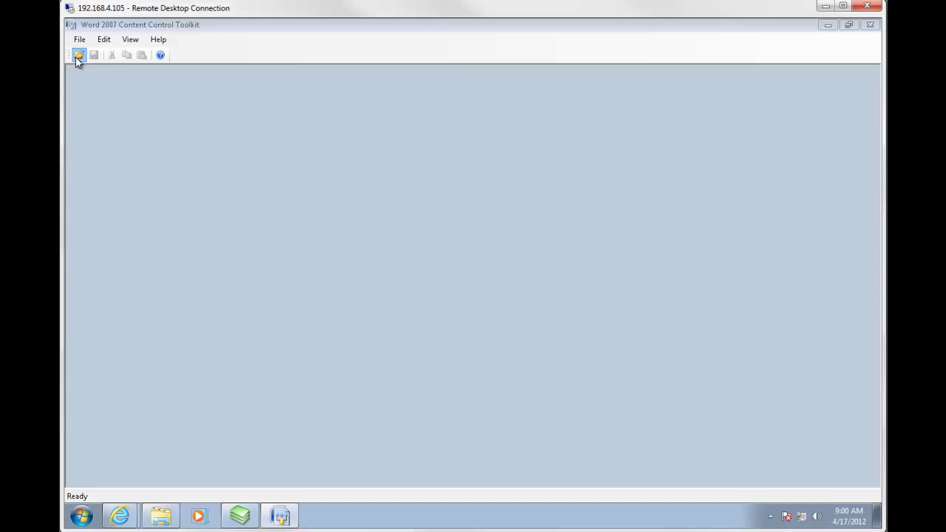
left_click(77, 57)
left_click(349, 224)
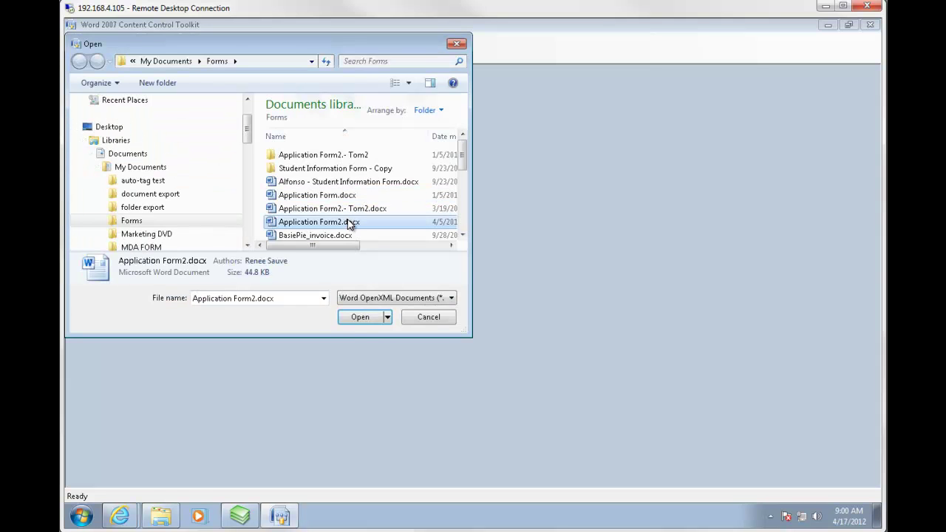
left_click(356, 318)
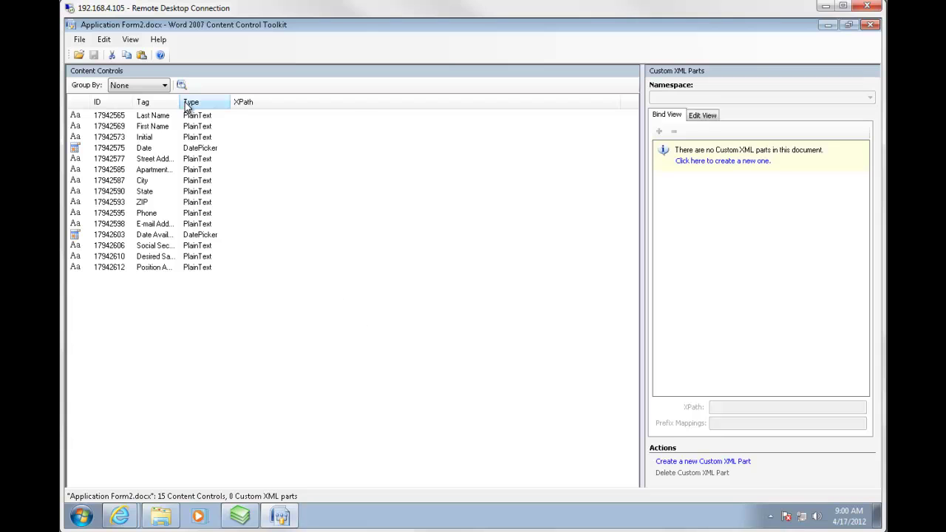
Drag the Tag column divider right so tags like Last Name show in full.
left_click_drag(181, 102, 232, 102)
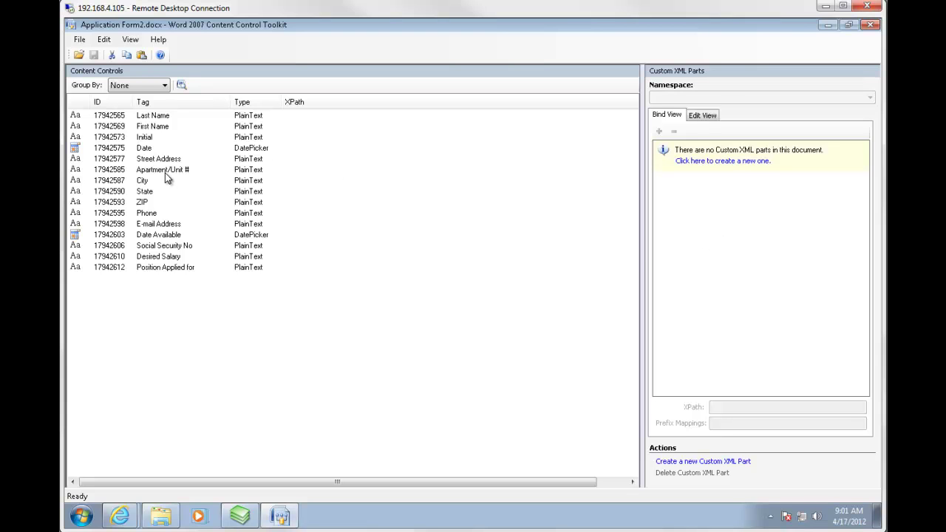
Create a new custom XML part and replace its <root></root> placeholder in Edit View with '<form'.
left_click(722, 163)
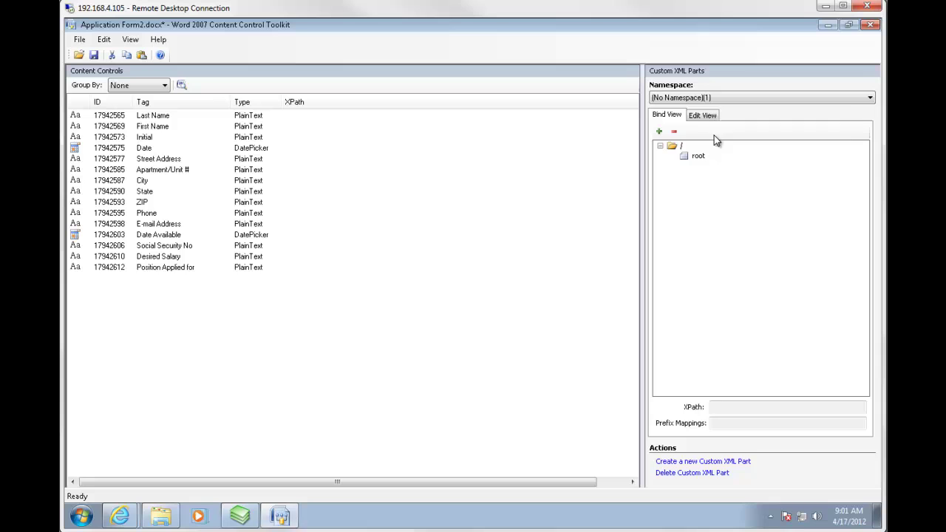
left_click(707, 118)
key("ctrl+a")
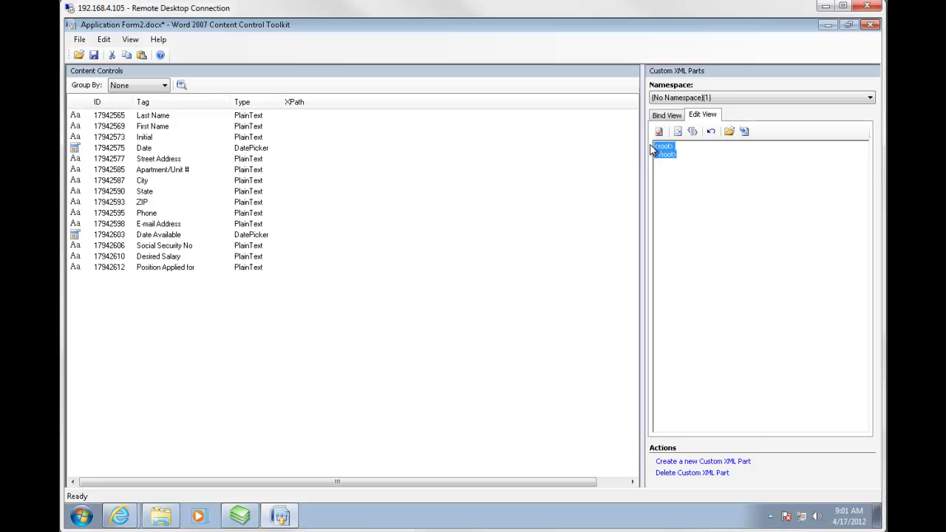
type("<form")
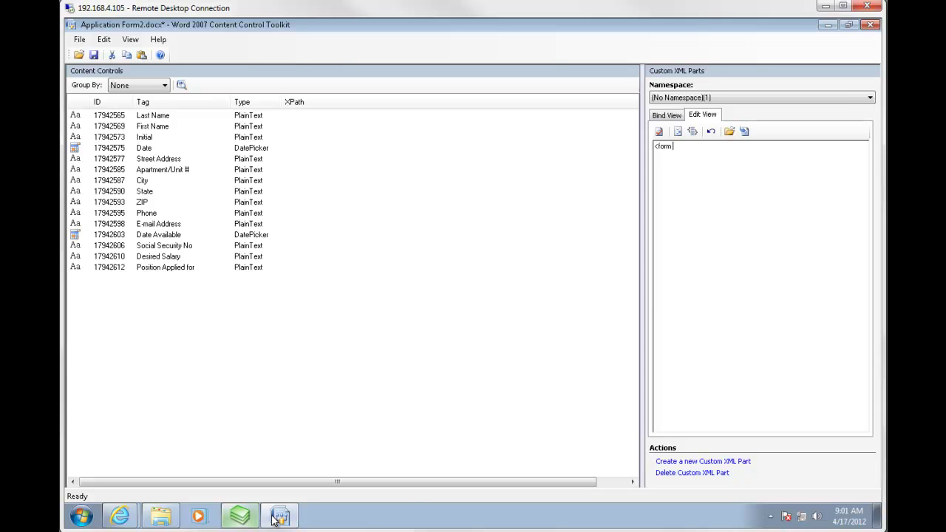
Return to the Automatic Extraction article and scroll to Step 3's petsupplyinvoice namespace sample.
mouse_move(283, 520)
mouse_move(120, 516)
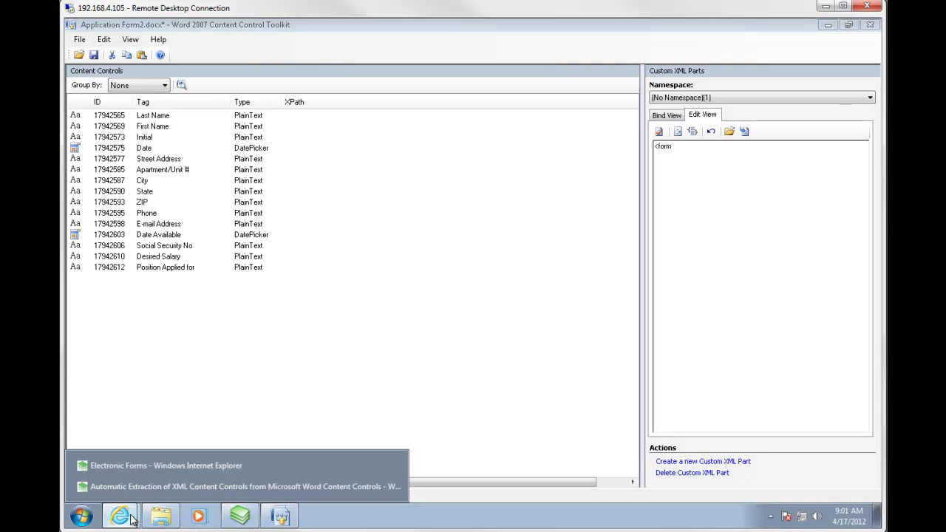
left_click(138, 487)
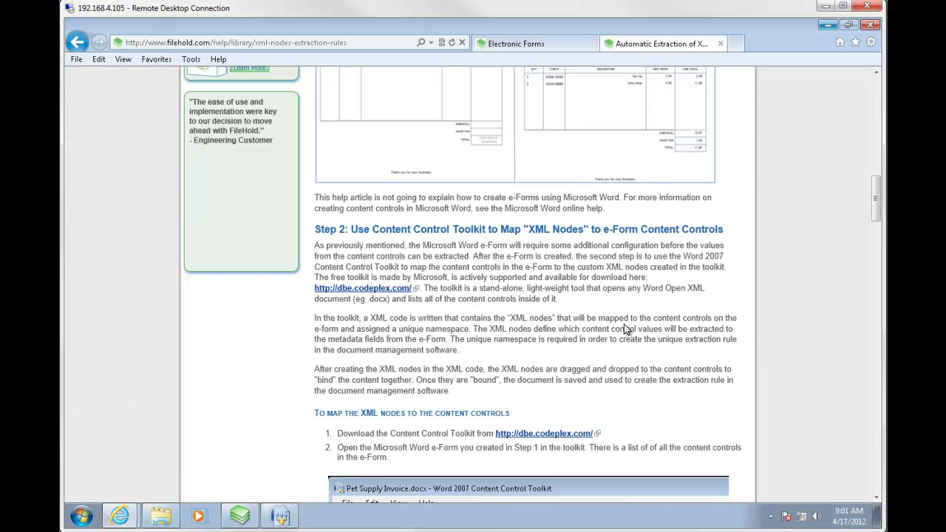
scroll(625, 319, "down", 4)
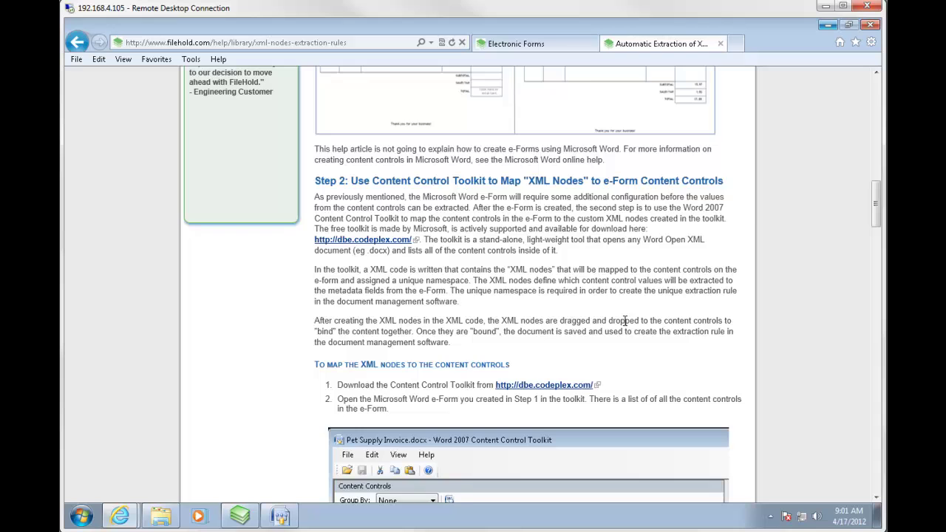
scroll(624, 325, "down", 6)
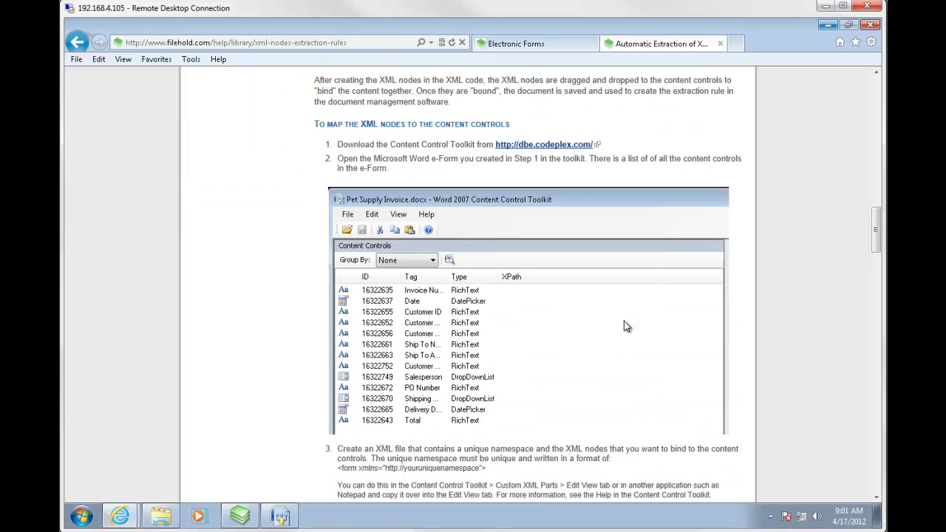
scroll(623, 320, "down", 3)
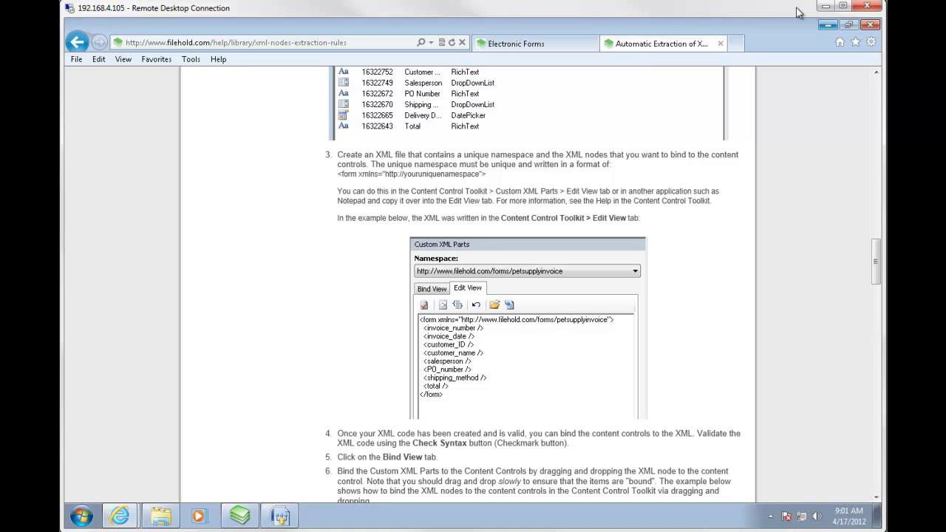
left_click(828, 26)
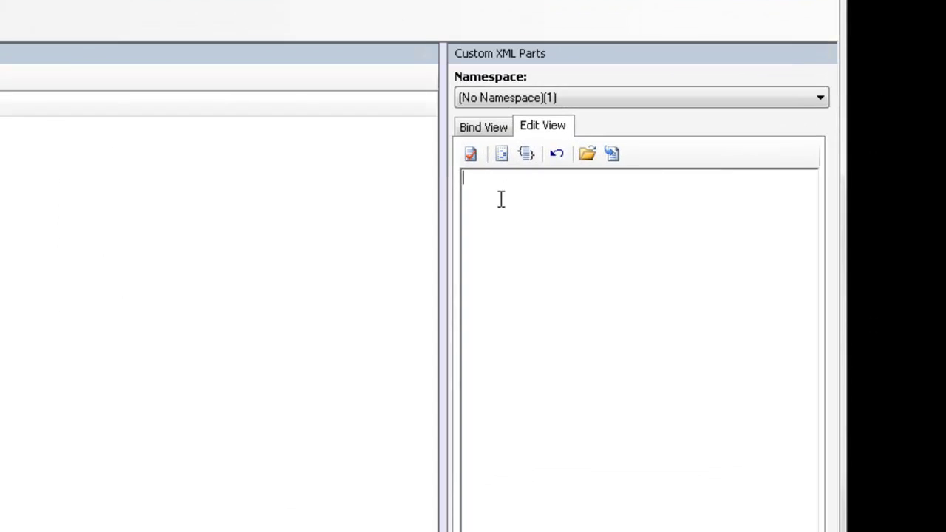
type("<form")
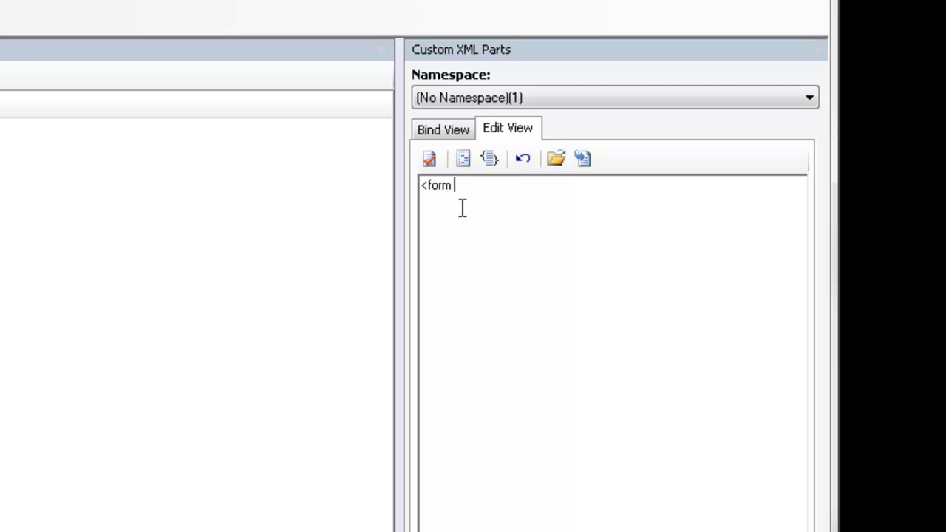
type(" xmlns=\"http://www")
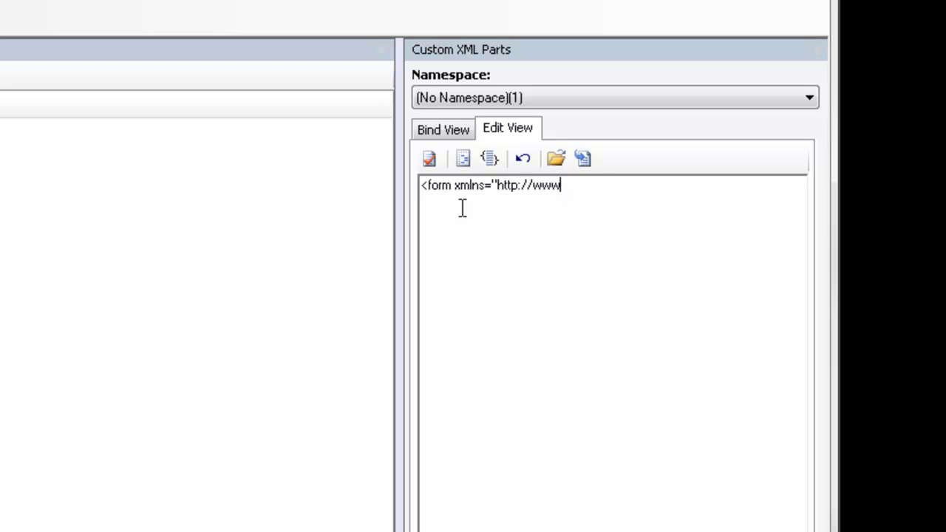
type(".filehold.com/form")
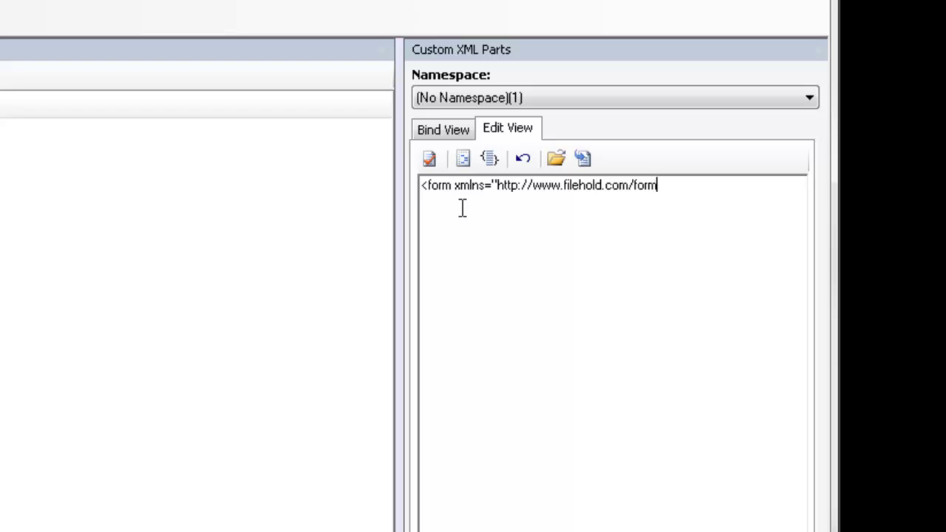
type("s/employment")
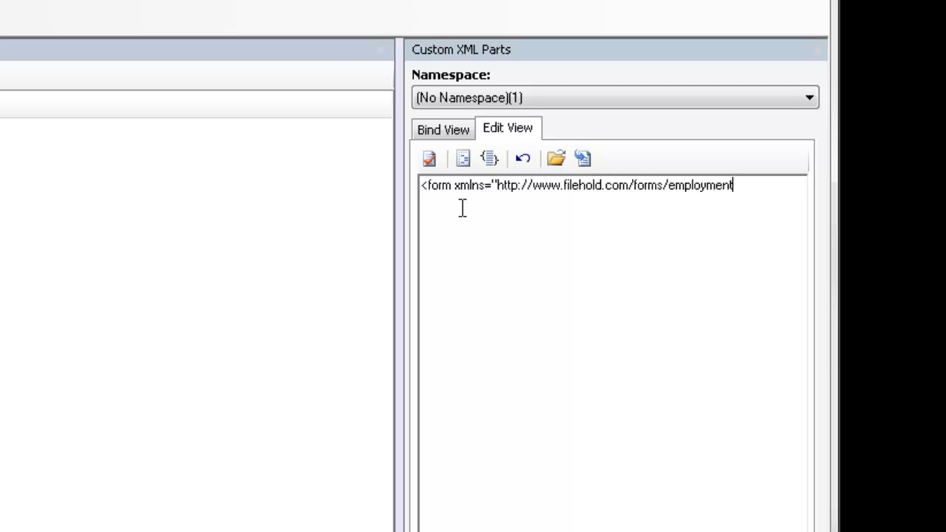
type("app\">")
key("Return")
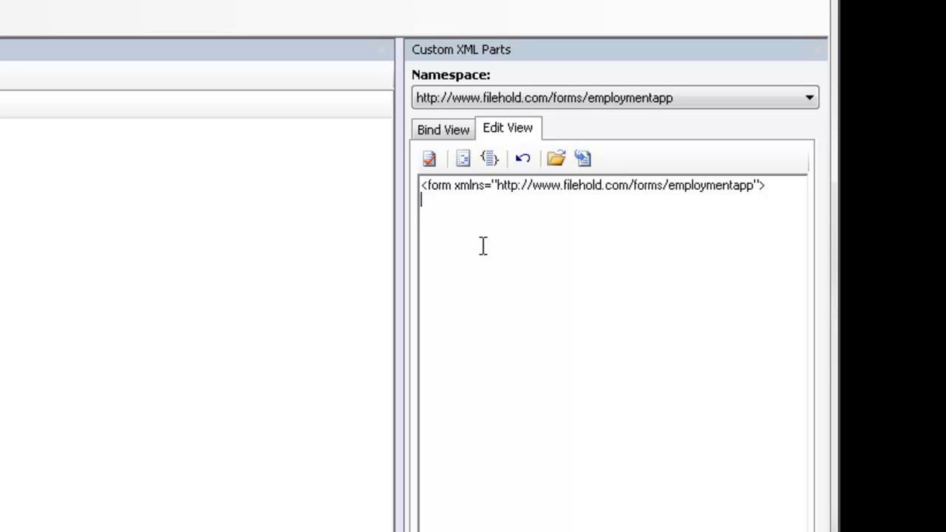
Add indented <last_name /> and <first_name /> nodes under the form element.
key("Tab")
type("<last_name")
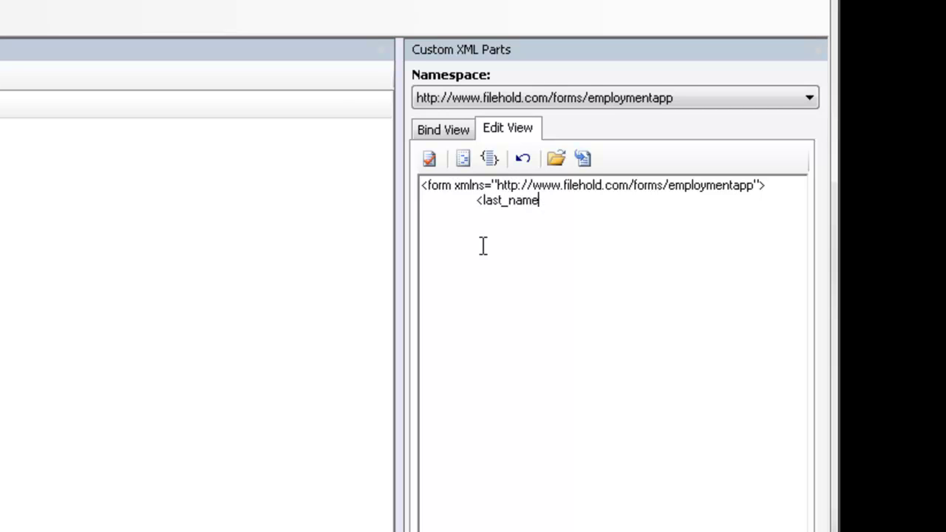
type(" />")
key("Return")
key("Tab")
type("<first_name />")
Paste the remaining field nodes through position_applied_for and the closing </form> tag.
key("Tab")
key("BackSpace")
key("Return")
key("Tab")
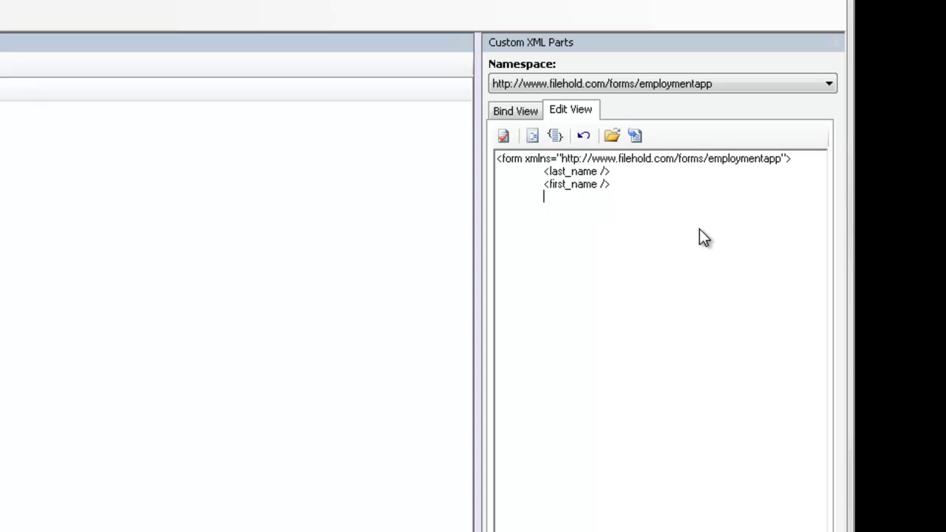
type("<initial />   <date />   <street_address />   <apartment_unit />   <city />   <state />   <zip />   <phone_number />   <email_address />   <date_available />   <SSN />   <desired_salary />   <position_applied_for /> </form>")
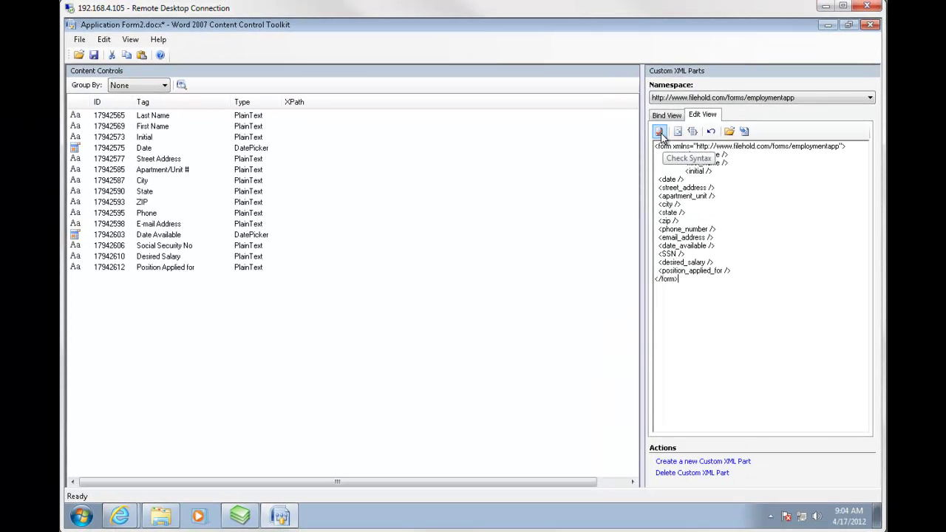
Confirm 'No syntax errors found.' and show the form's 15 child nodes in Bind View.
left_click(660, 133)
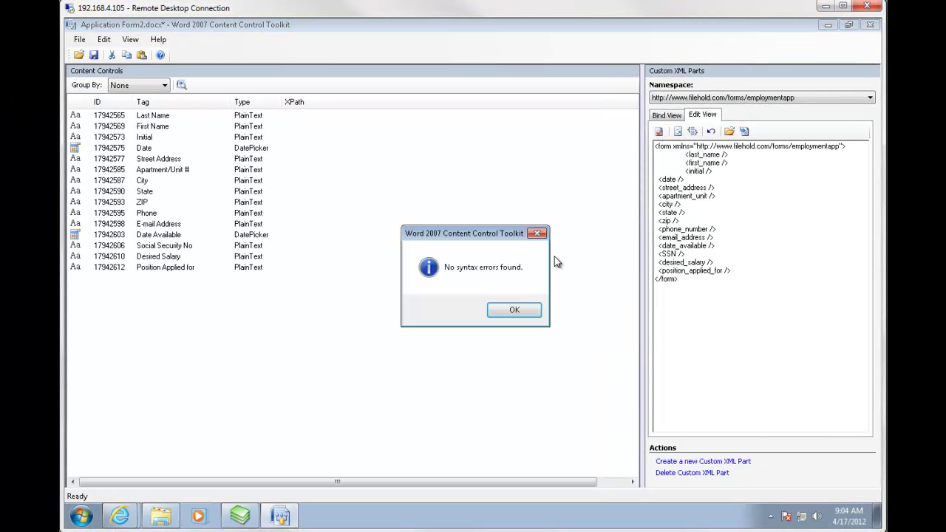
left_click(516, 311)
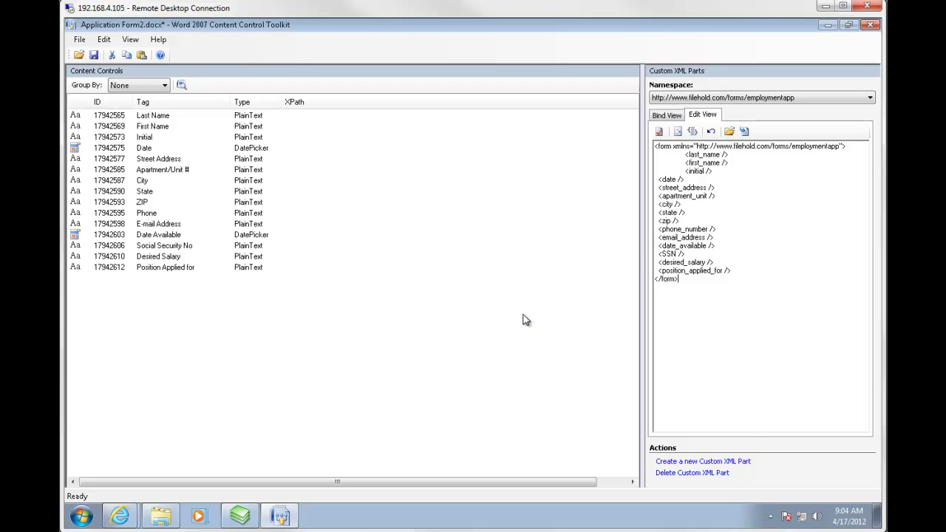
left_click(667, 116)
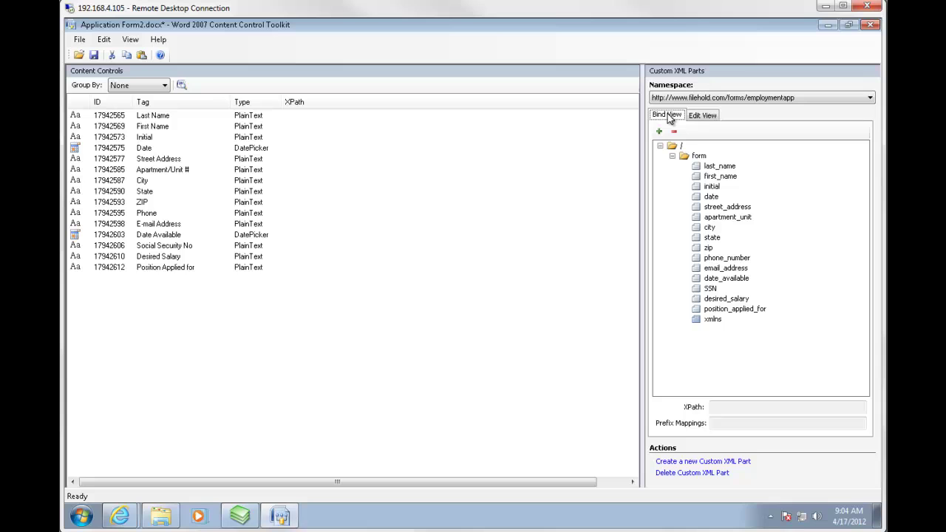
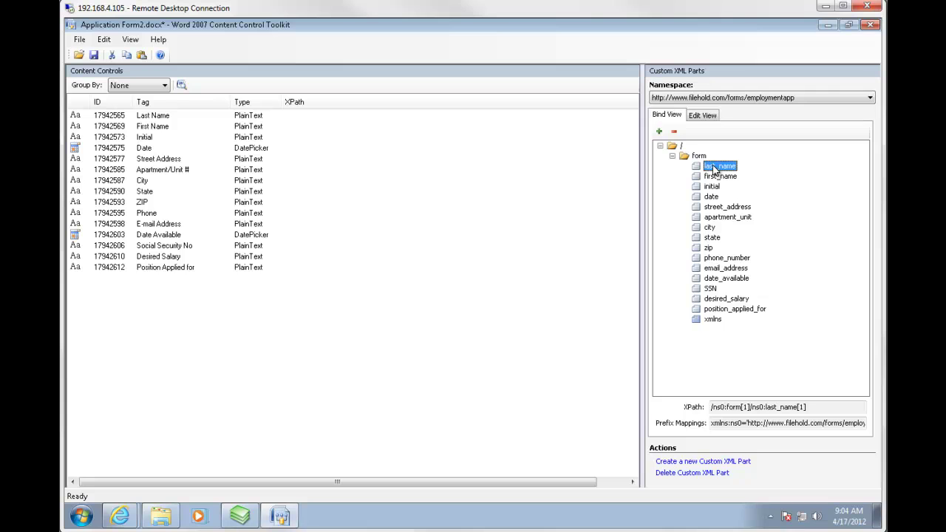
Bind last_name, first_name, initial and date to the Last Name, First Name, Initial and Date controls.
left_click_drag(715, 172, 248, 117)
left_click_drag(728, 178, 253, 127)
left_click_drag(711, 187, 258, 137)
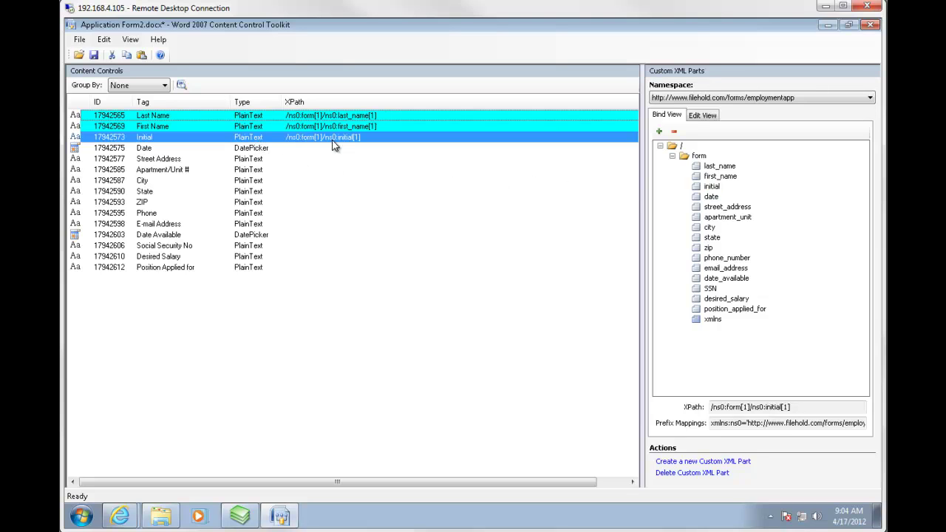
left_click(712, 198)
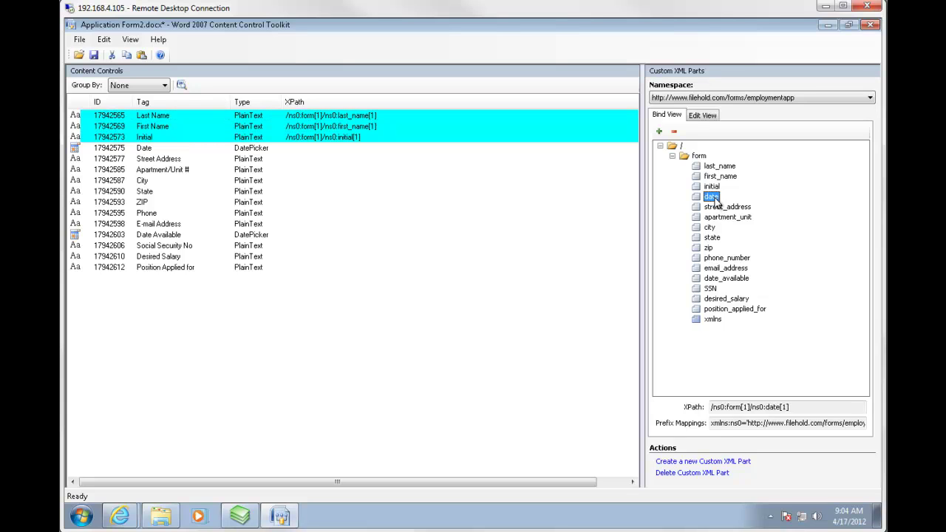
left_click_drag(714, 201, 260, 152)
left_click_drag(260, 152, 260, 153)
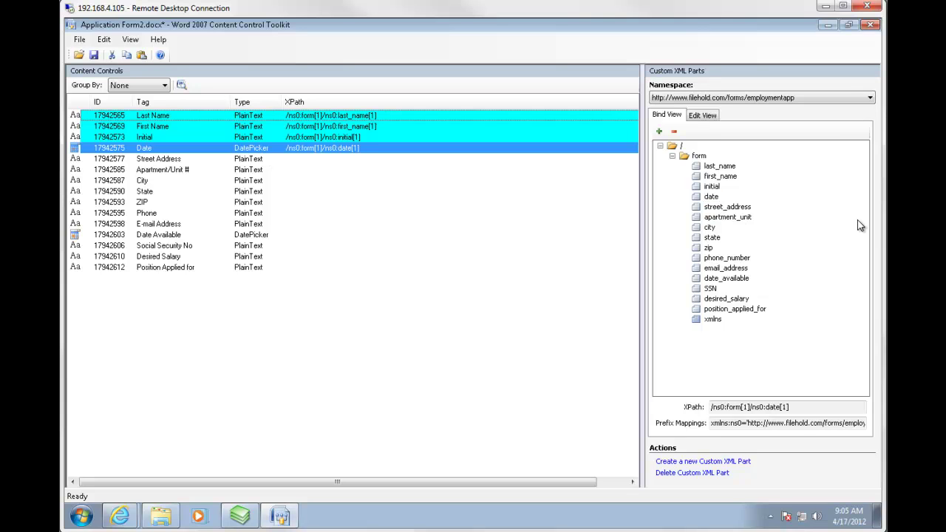
Bind street_address, apartment_unit, city and state to their matching Address, Apartment/Unit #, City and State controls.
left_click(728, 207)
left_click_drag(728, 206, 257, 164)
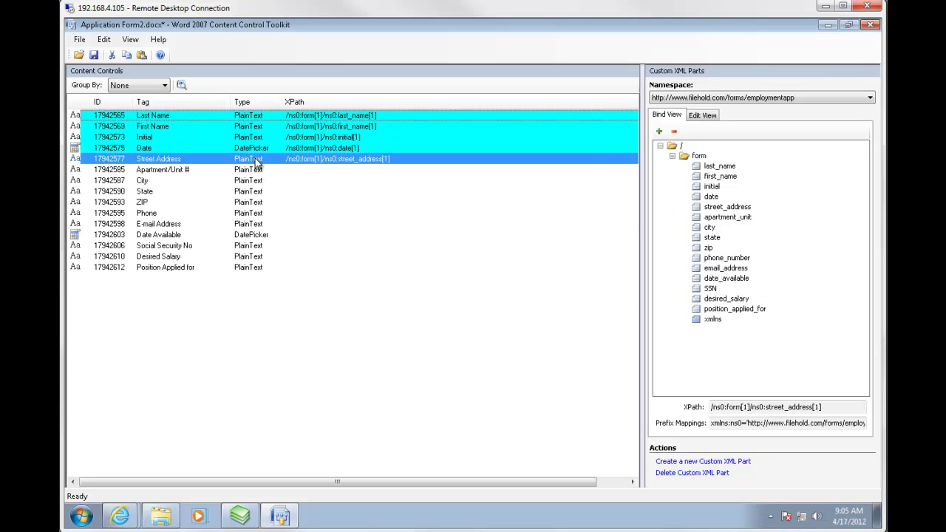
left_click(730, 219)
left_click_drag(730, 222, 257, 173)
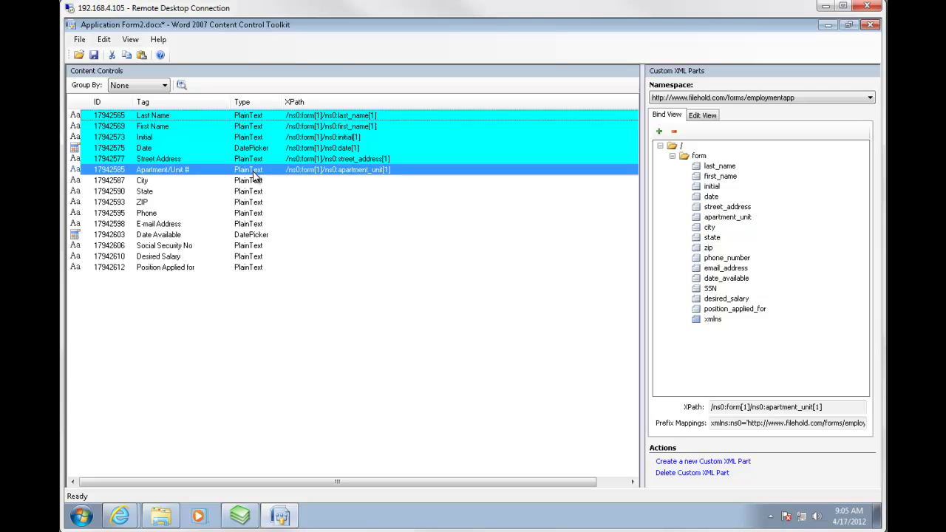
left_click_drag(711, 231, 252, 183)
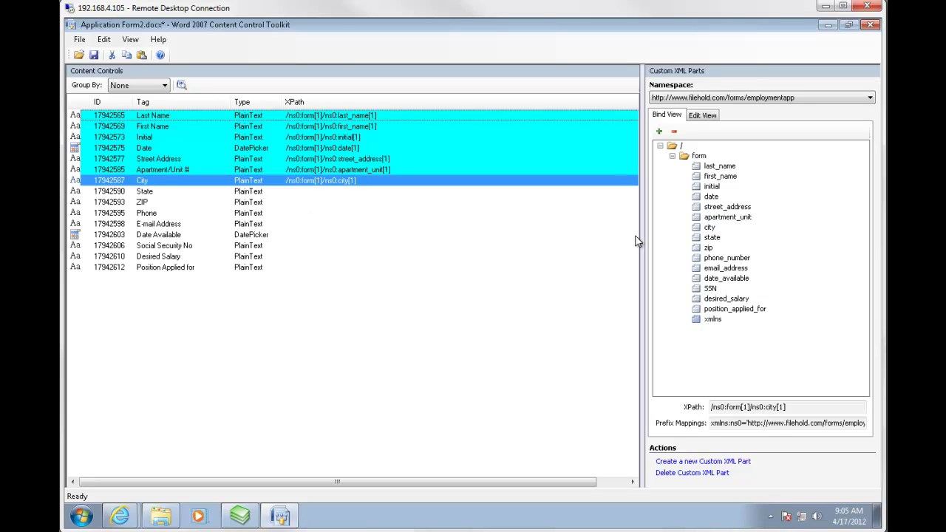
left_click(709, 238)
left_click_drag(708, 242, 253, 194)
Bind zip, phone_number and email_address to the ZIP, Phone and E-mail Address controls.
left_click(708, 248)
left_click_drag(704, 251, 248, 207)
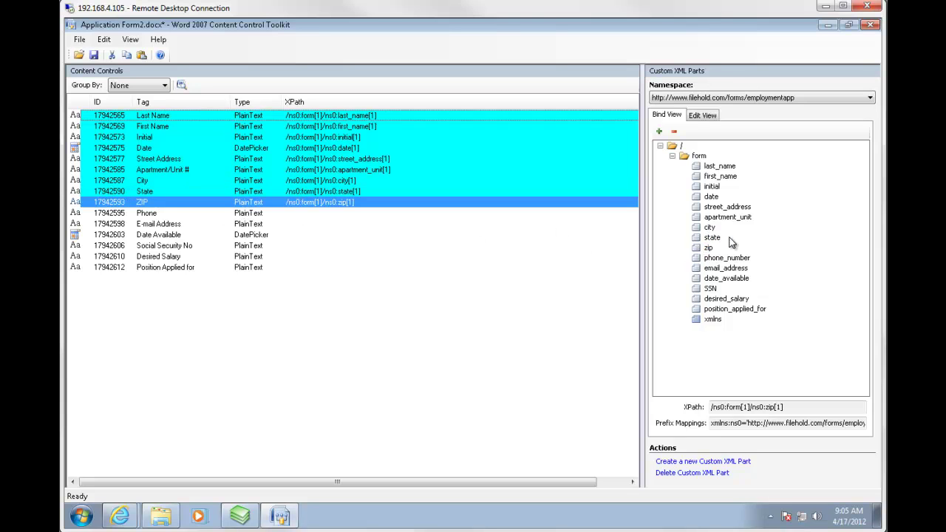
left_click_drag(707, 260, 250, 219)
left_click(717, 268)
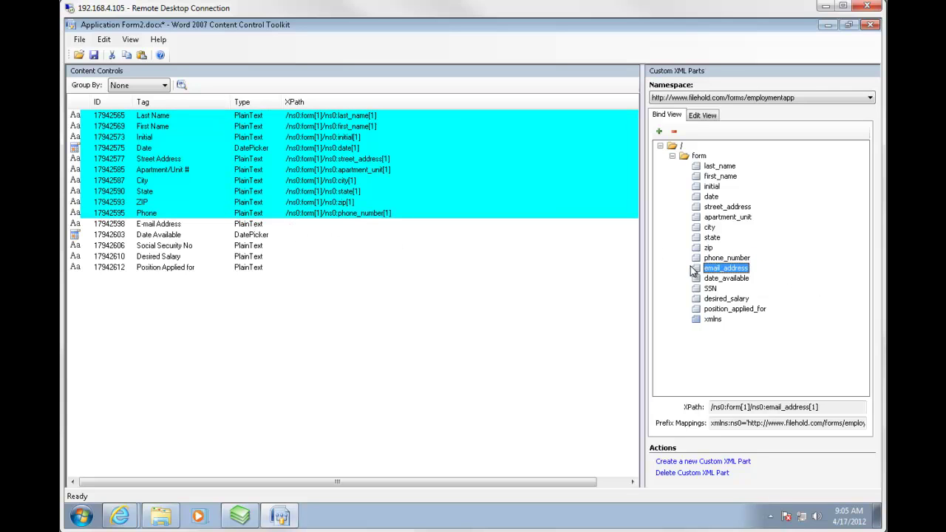
left_click_drag(706, 273, 255, 224)
Bind date_available, SSN, desired_salary and position_applied_for to their controls, then save the form.
left_click_drag(712, 282, 255, 243)
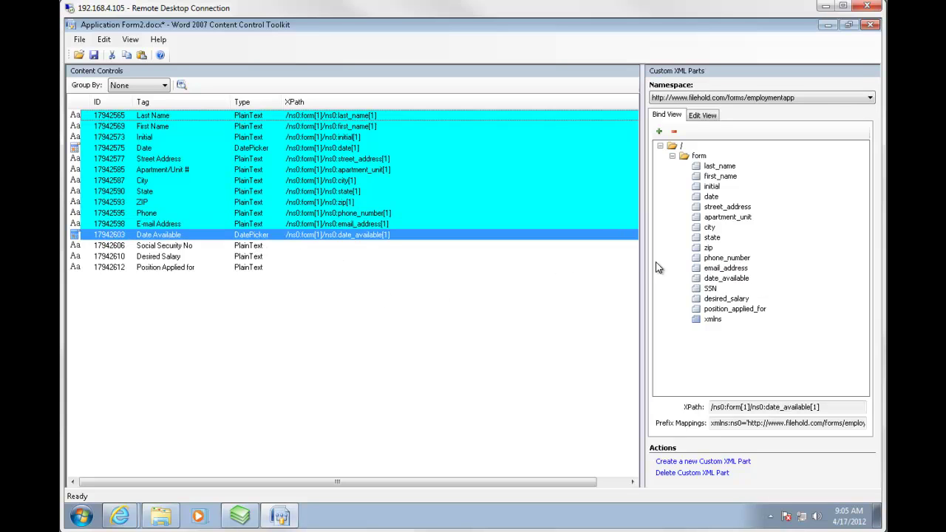
left_click_drag(703, 289, 255, 252)
left_click_drag(702, 300, 259, 259)
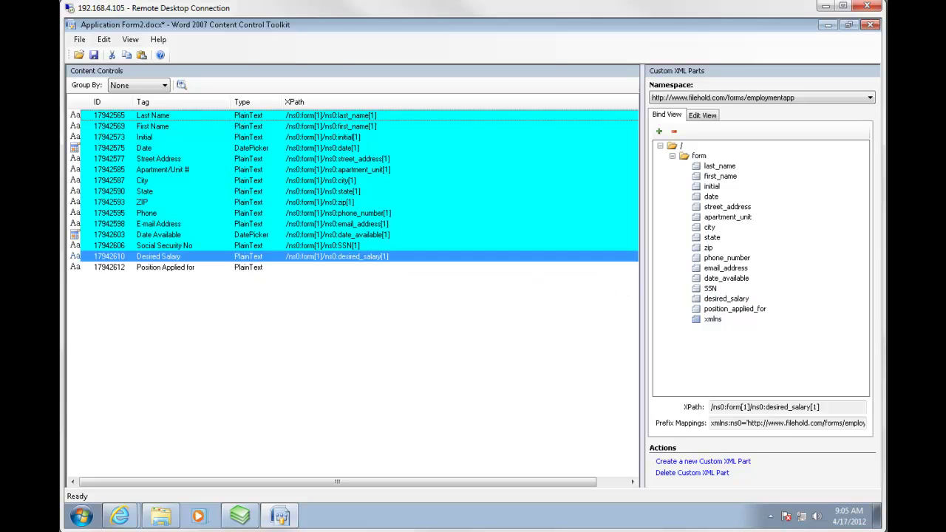
left_click(713, 310)
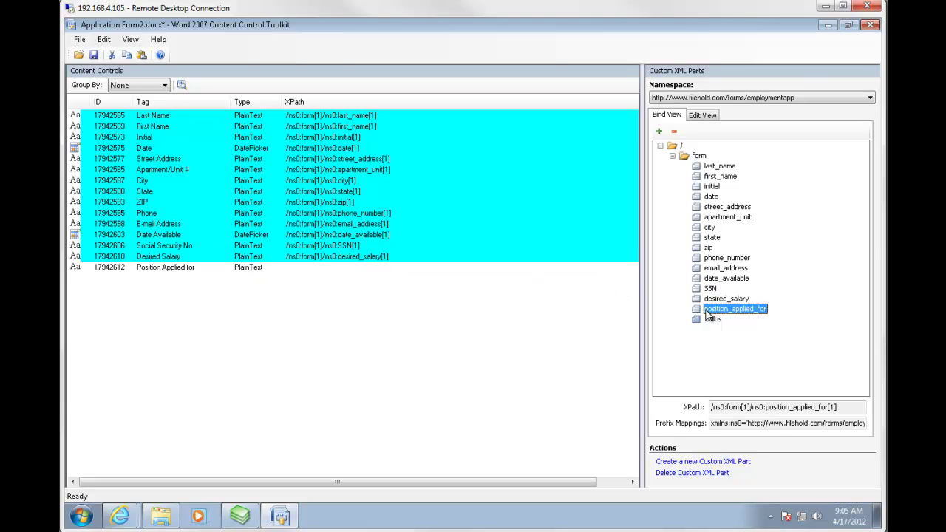
left_click_drag(709, 314, 267, 268)
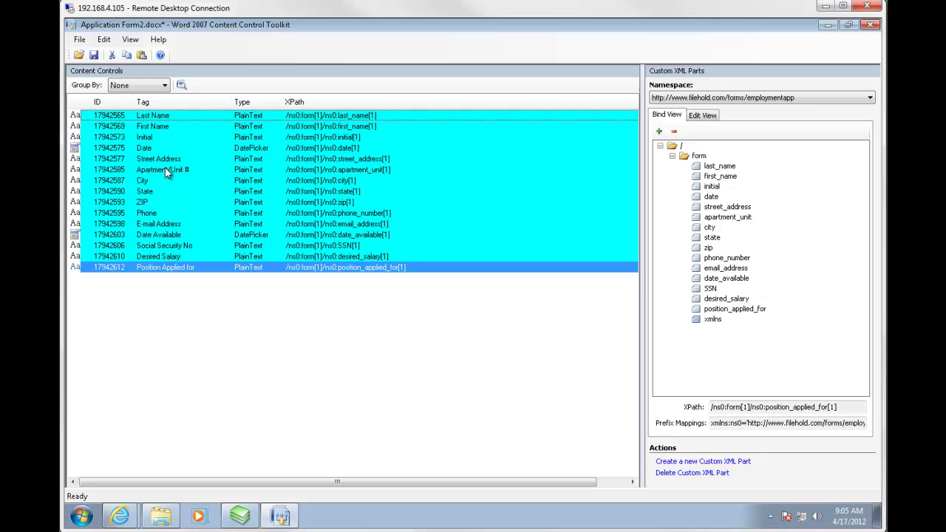
left_click(93, 56)
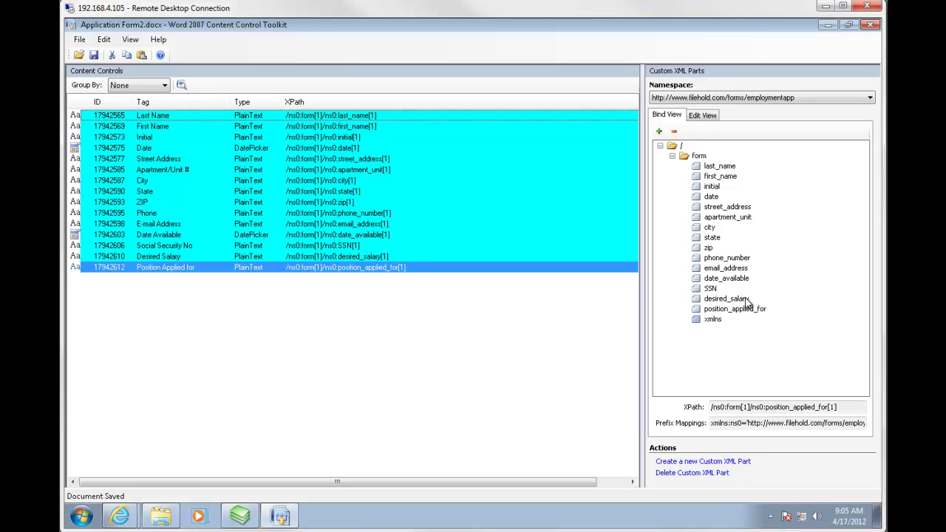
Close Application Form2.docx and reopen it to confirm the bindings persisted.
left_click(80, 39)
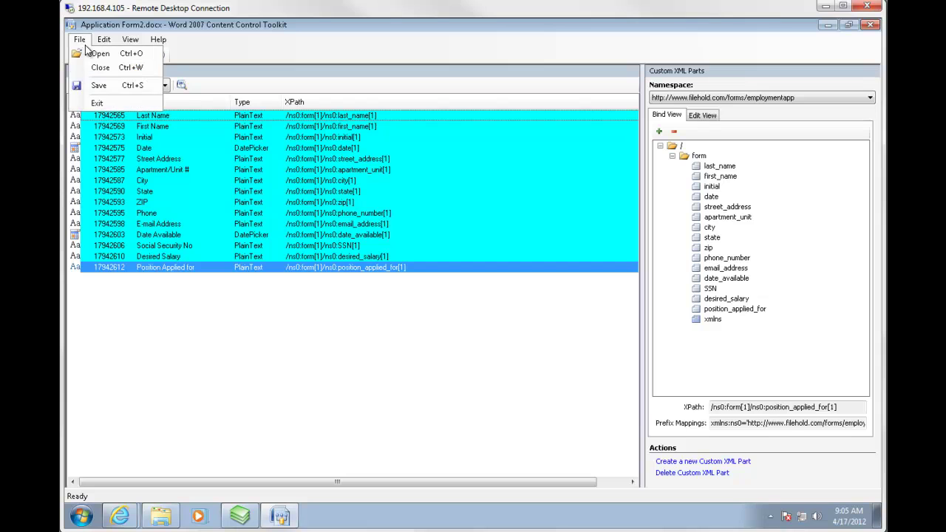
left_click(97, 68)
left_click(83, 40)
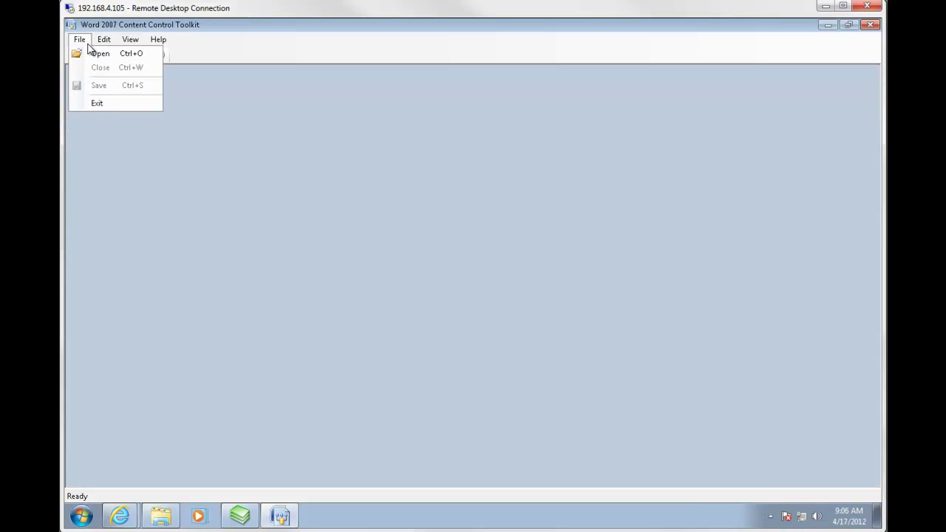
left_click(101, 54)
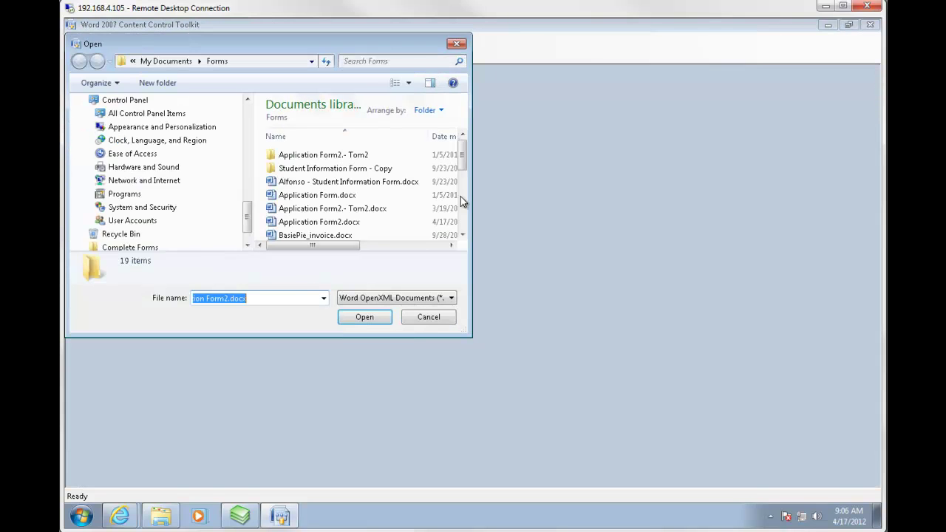
double_click(345, 222)
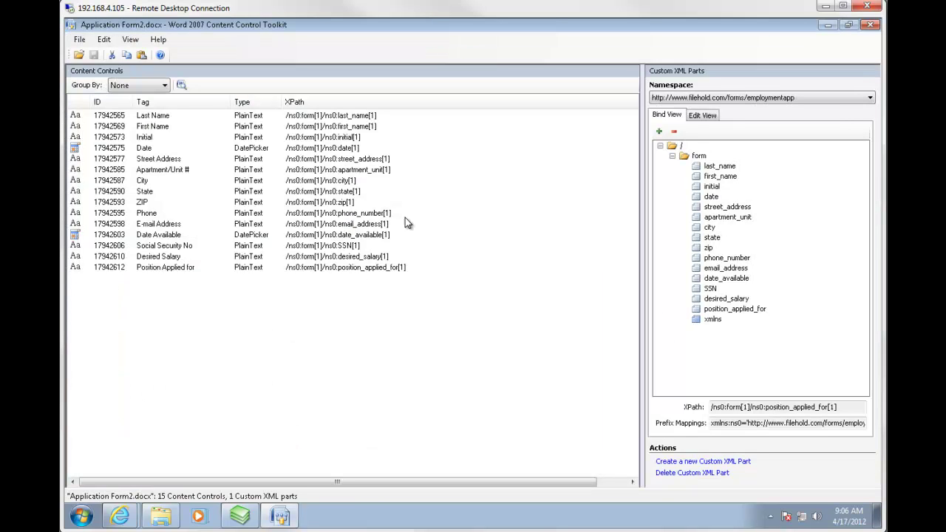
Check that the controls use the employmentapp namespace, then exit the Content Control Toolkit.
left_click(871, 99)
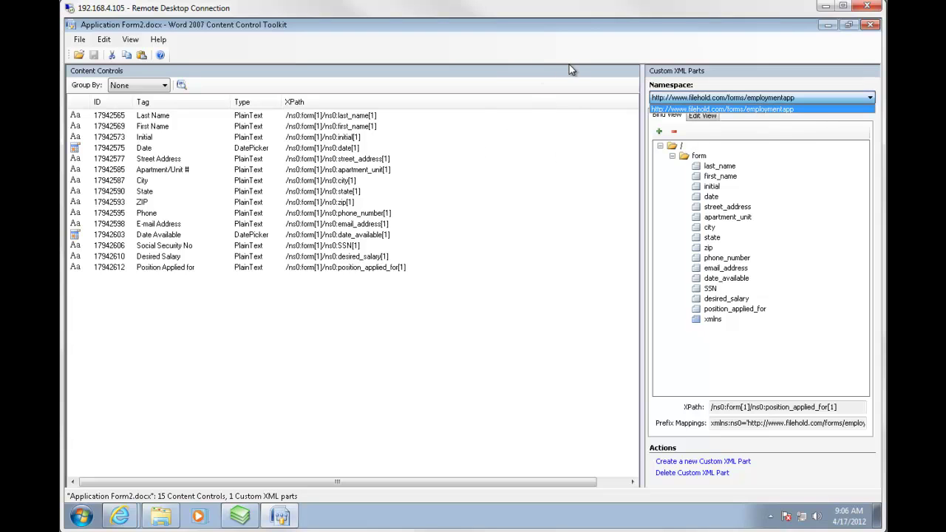
left_click(766, 132)
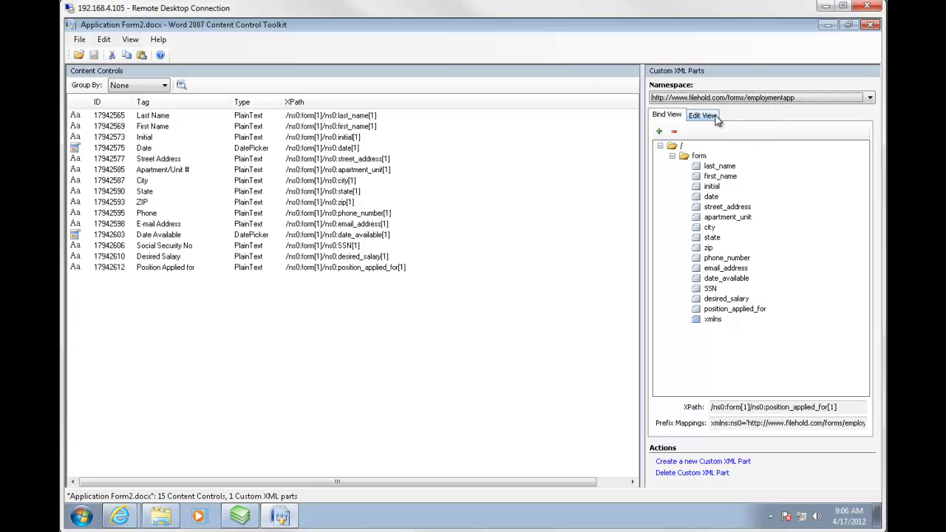
left_click(871, 99)
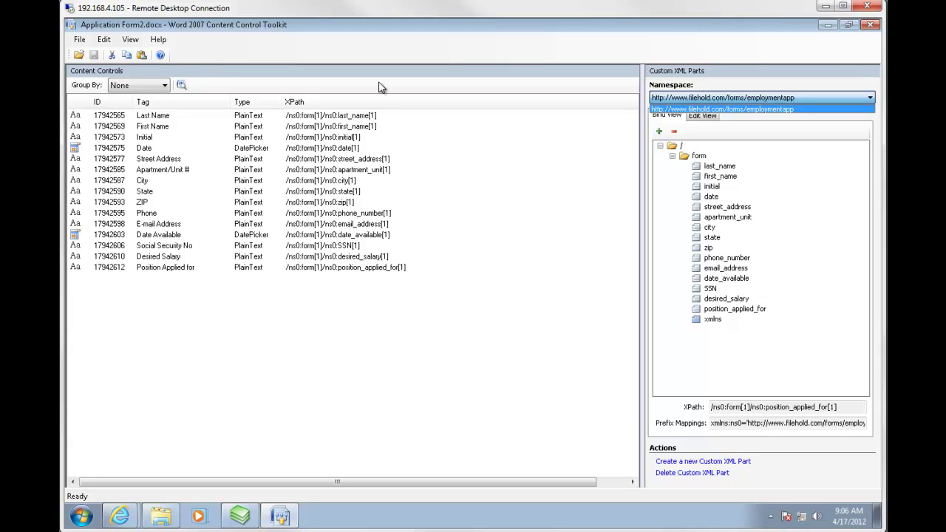
left_click(872, 29)
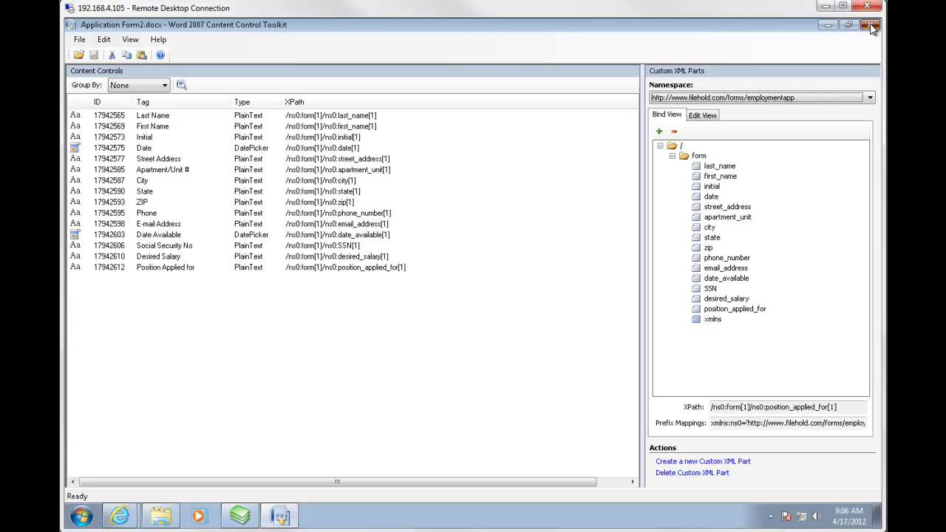
left_click(872, 29)
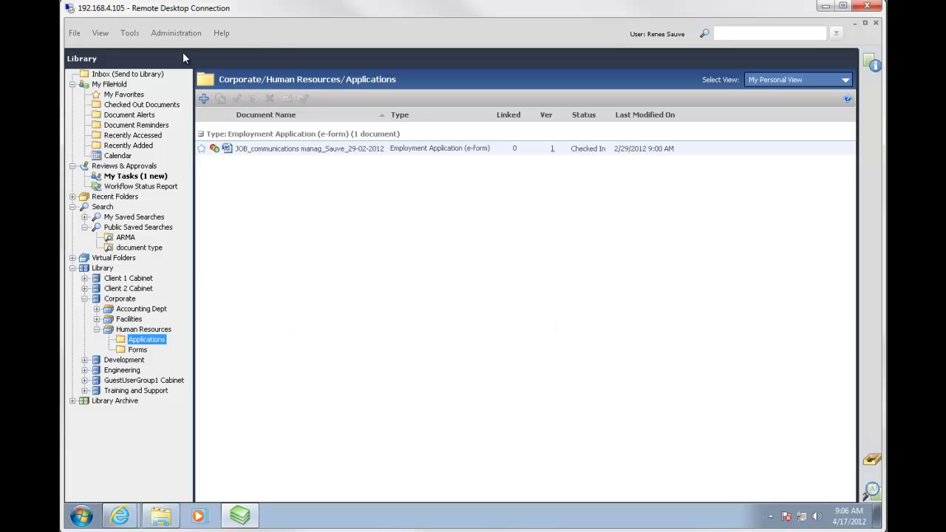
Open Document Schemas from the Administration menu's Manage Schemas submenu.
left_click(183, 36)
mouse_move(209, 91)
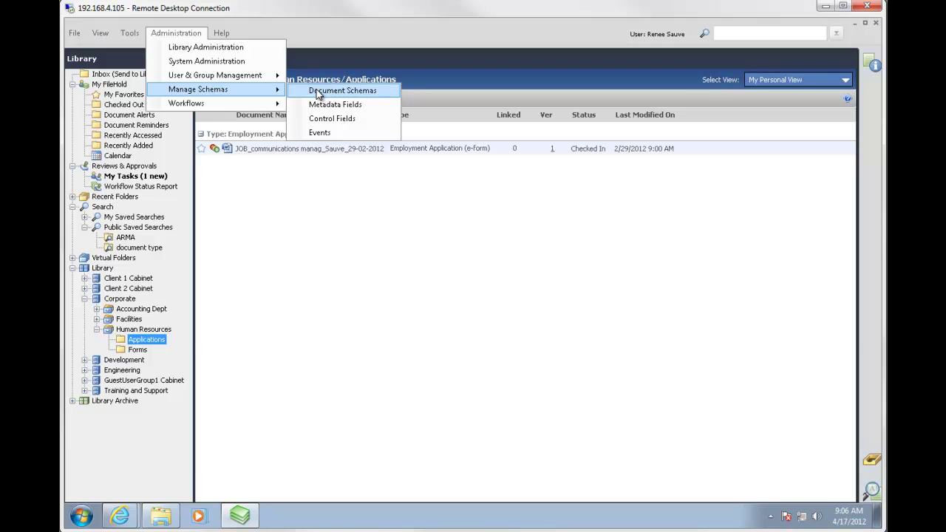
left_click(318, 90)
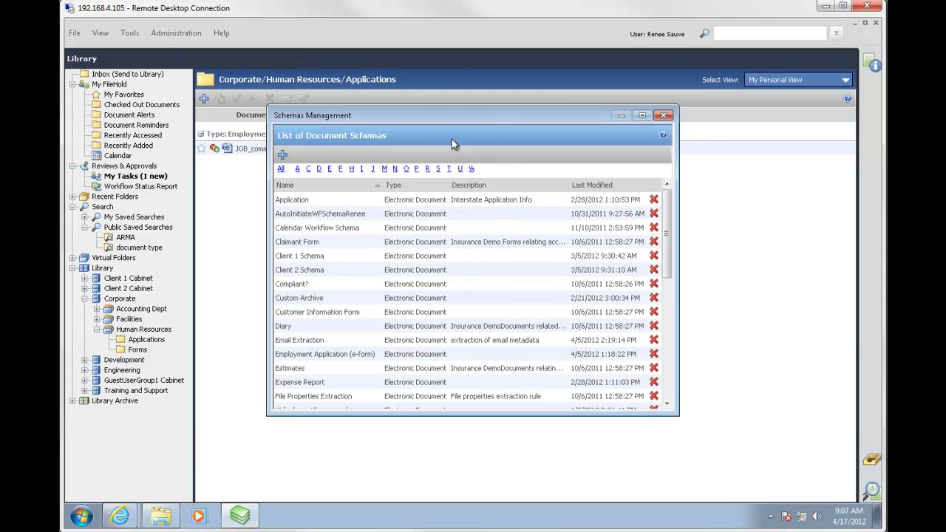
Review the Employment Application (e-form) schema and save it with the Job Application Review workflow.
double_click(328, 357)
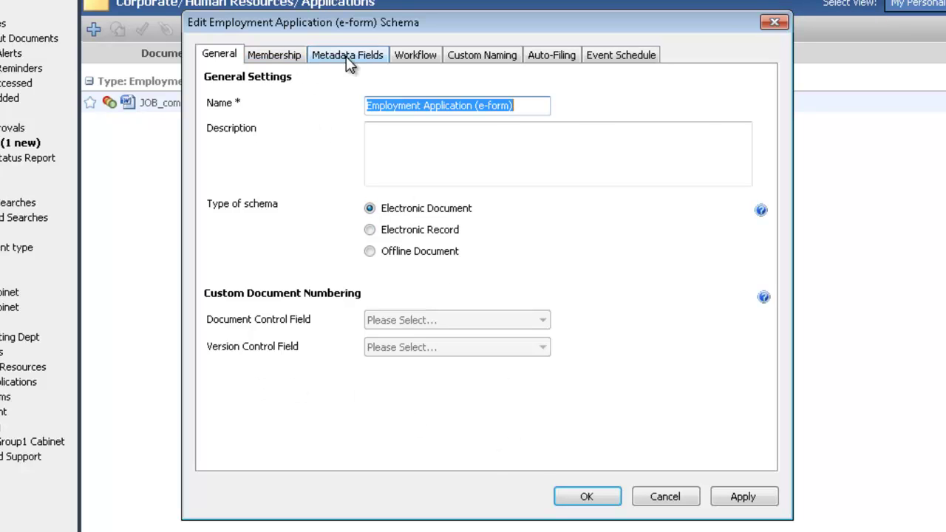
left_click(267, 56)
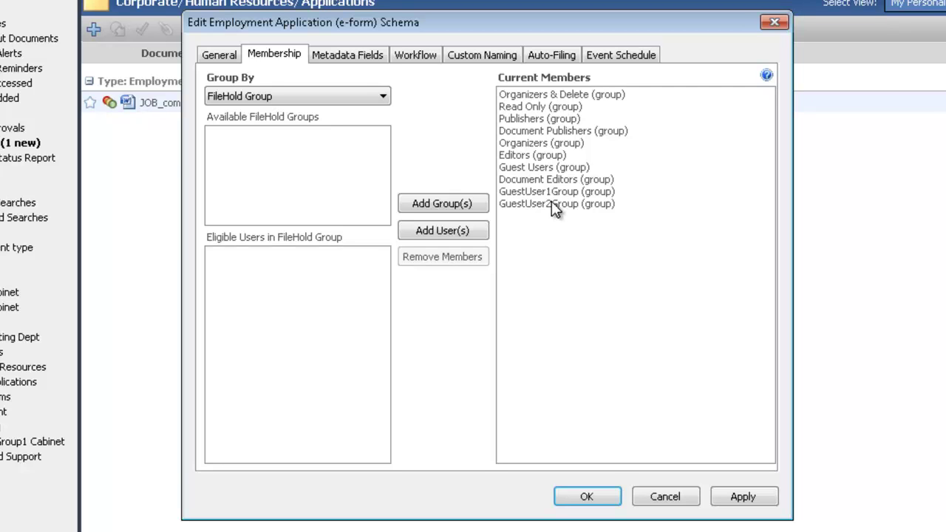
left_click(348, 55)
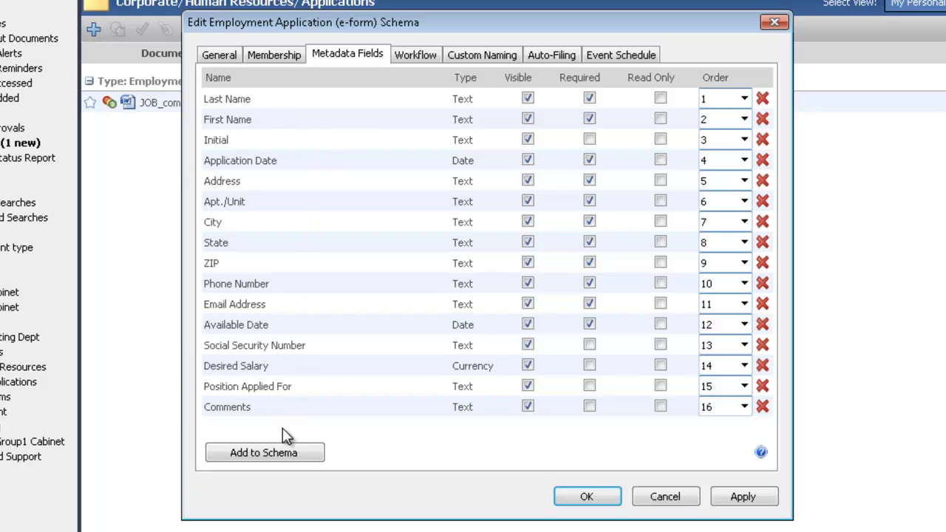
left_click(415, 55)
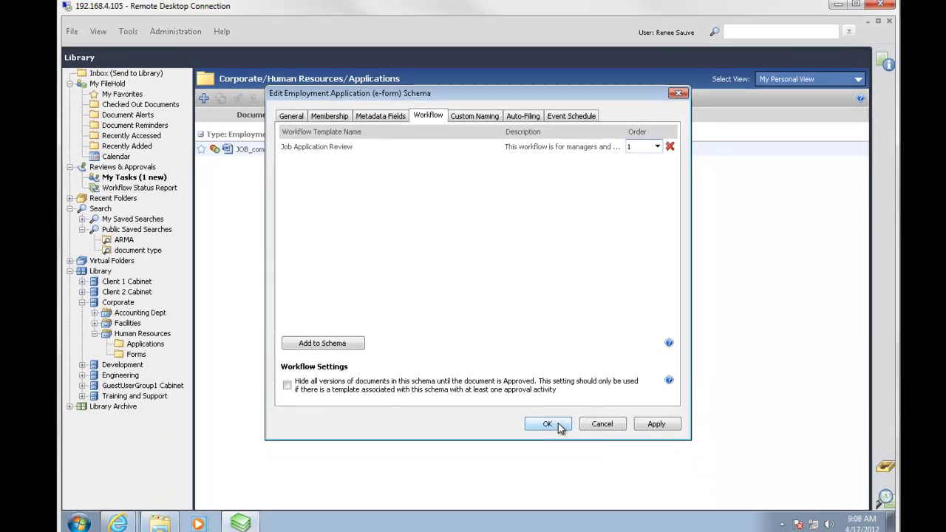
left_click(586, 496)
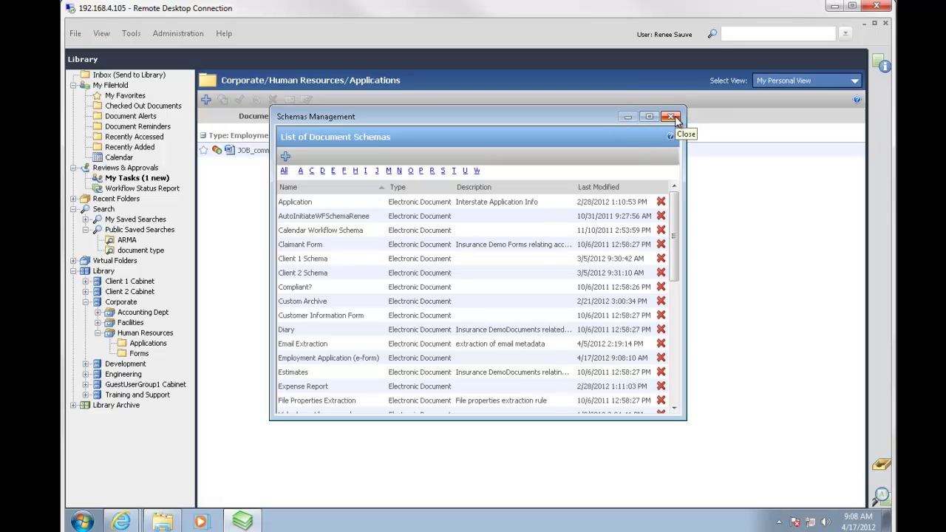
Close Schemas Management, open Tools > Extraction Rules and start a new XML nodes rule.
left_click(671, 118)
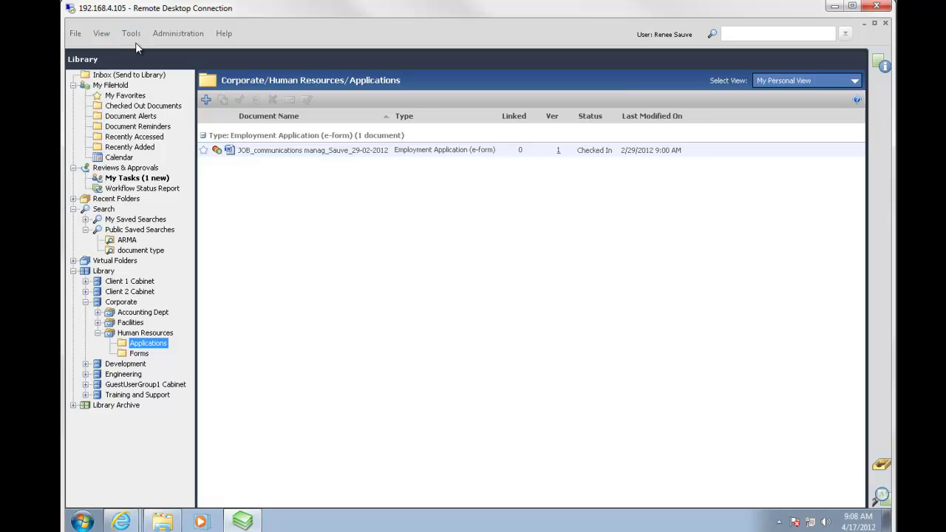
left_click(133, 35)
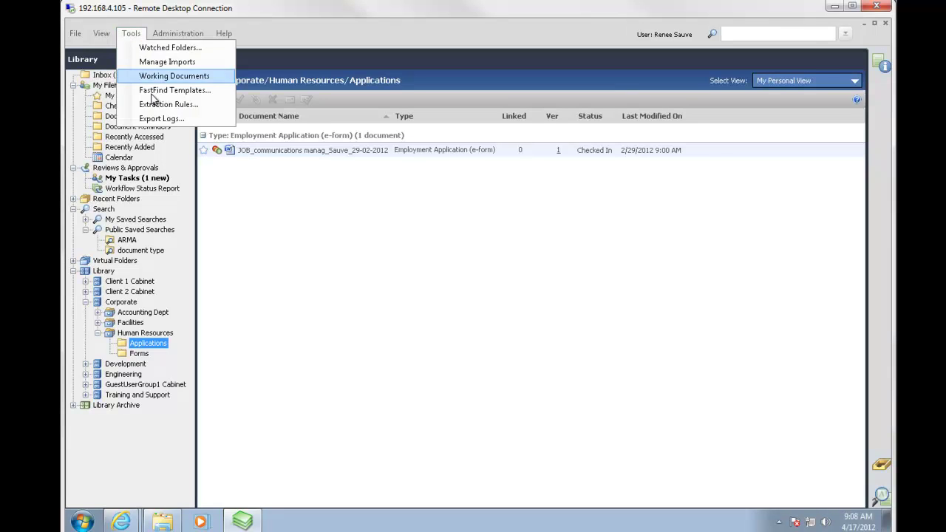
left_click(161, 104)
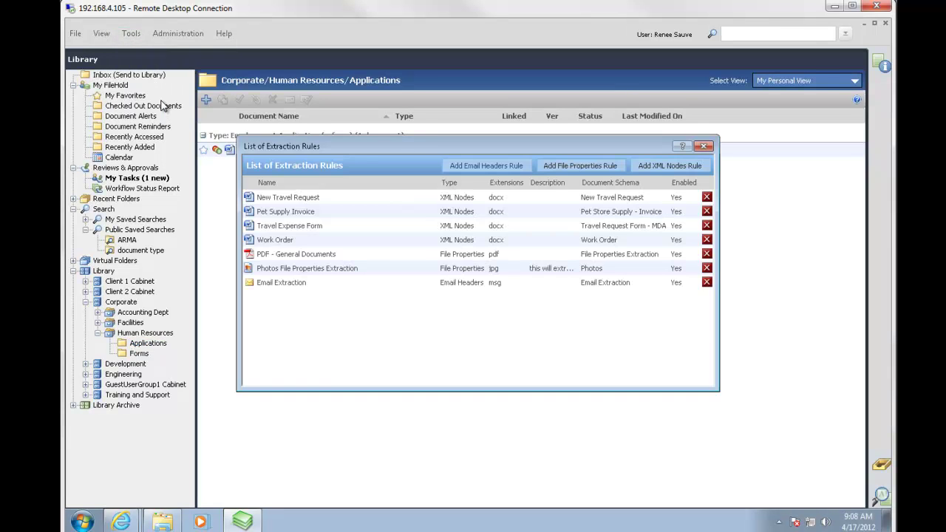
left_click(663, 167)
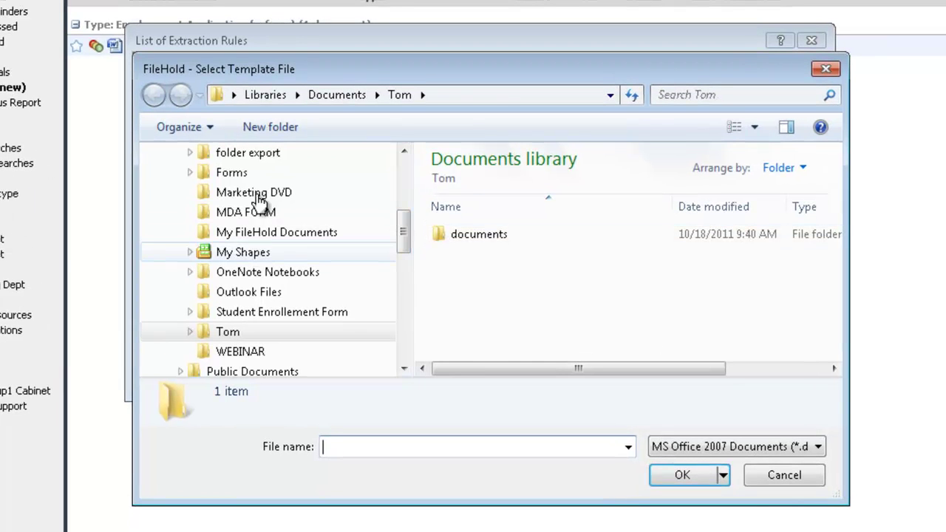
Choose Application Form2.docx from the Forms folder as the rule's template.
left_click(242, 178)
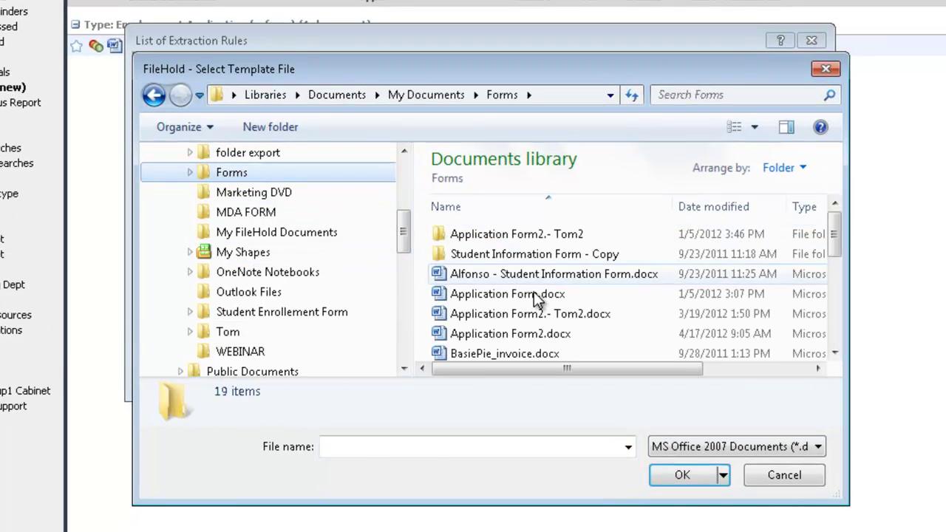
left_click(543, 333)
left_click(683, 476)
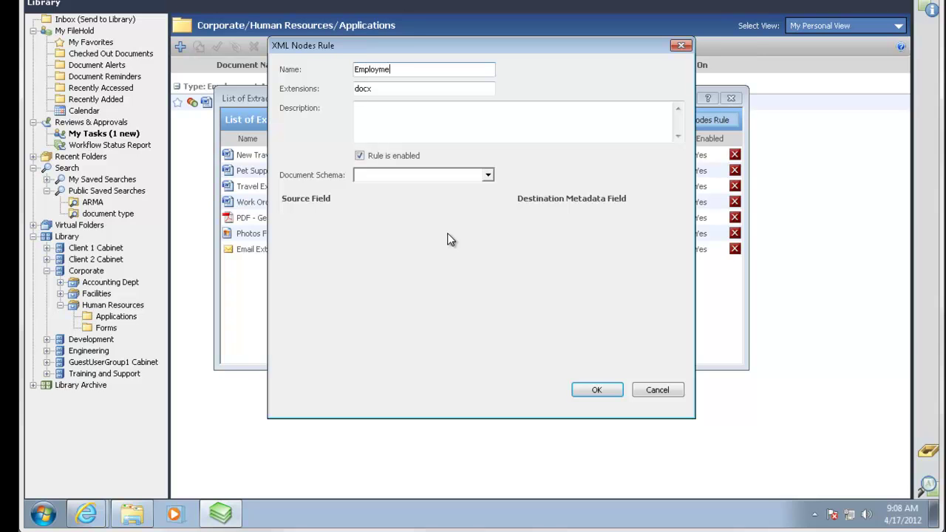
Name the rule Employment Application, describe it, and link it to the Employment Application (e-form) schema.
key("Tab")
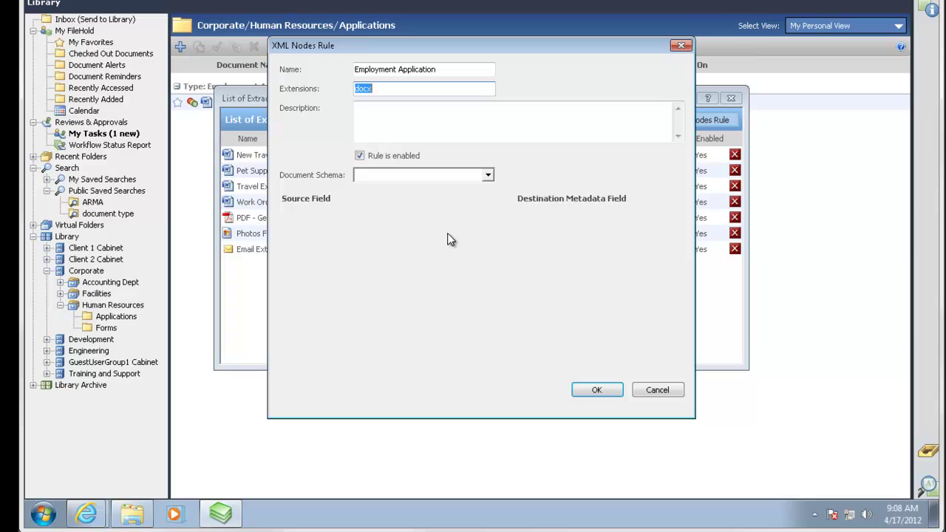
key("Tab")
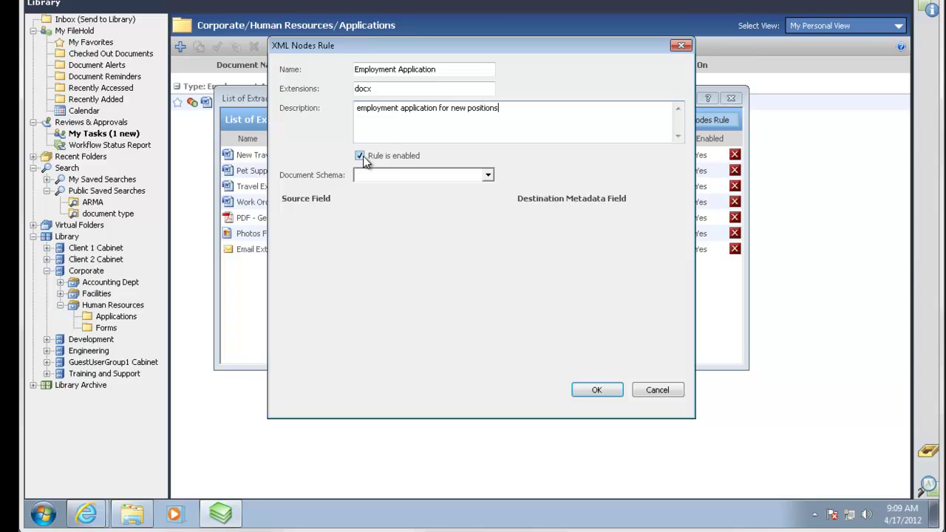
left_click(488, 176)
left_click(490, 252)
left_click(490, 252)
left_click(490, 252)
left_click(490, 252)
left_click(490, 252)
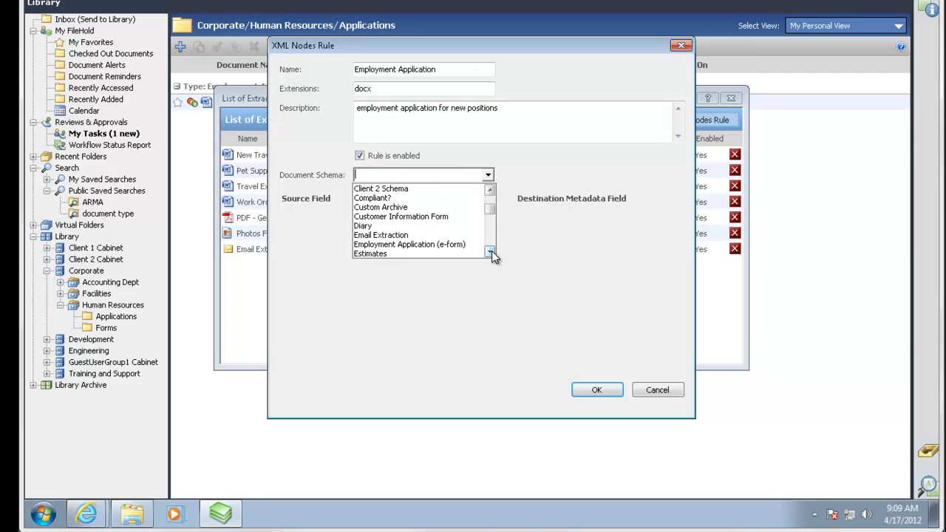
left_click(425, 245)
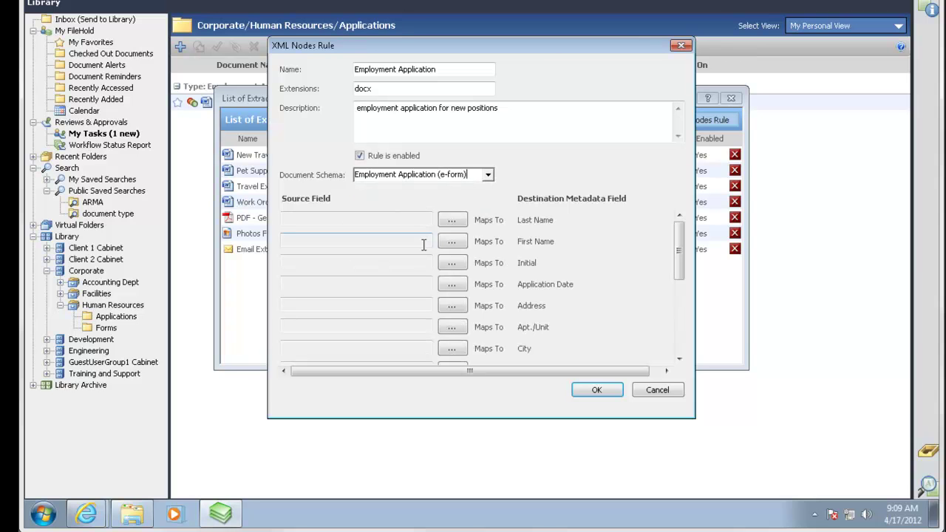
left_click_drag(551, 49, 705, 52)
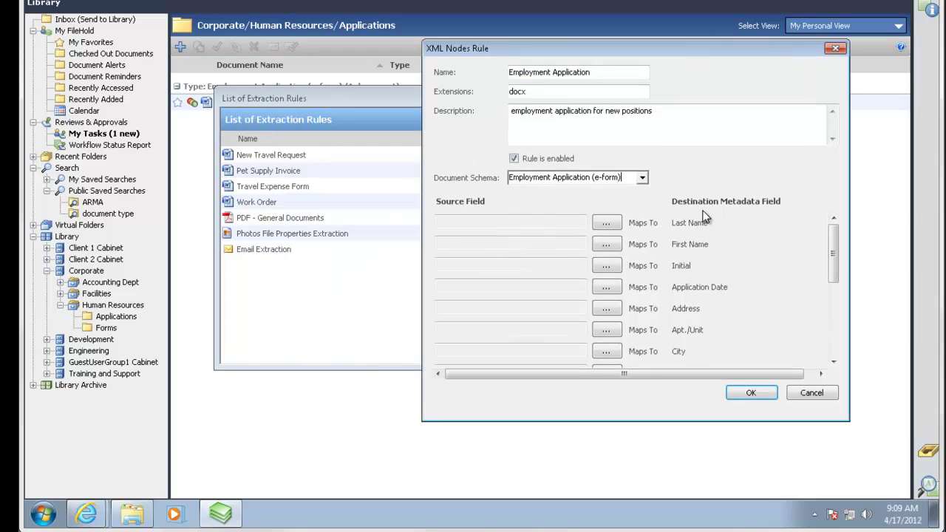
Browse the XML sources and map the employmentapp last_name node to Last Name.
left_click(606, 224)
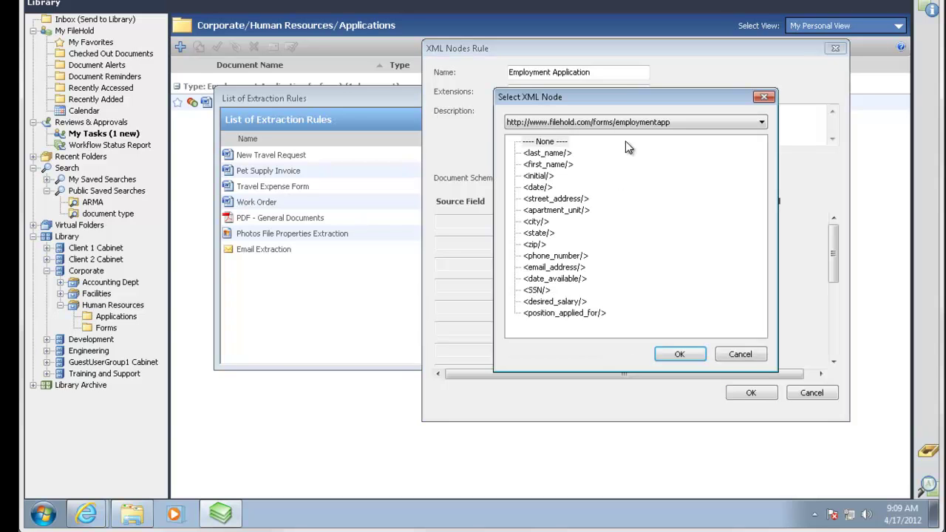
left_click_drag(591, 98, 244, 94)
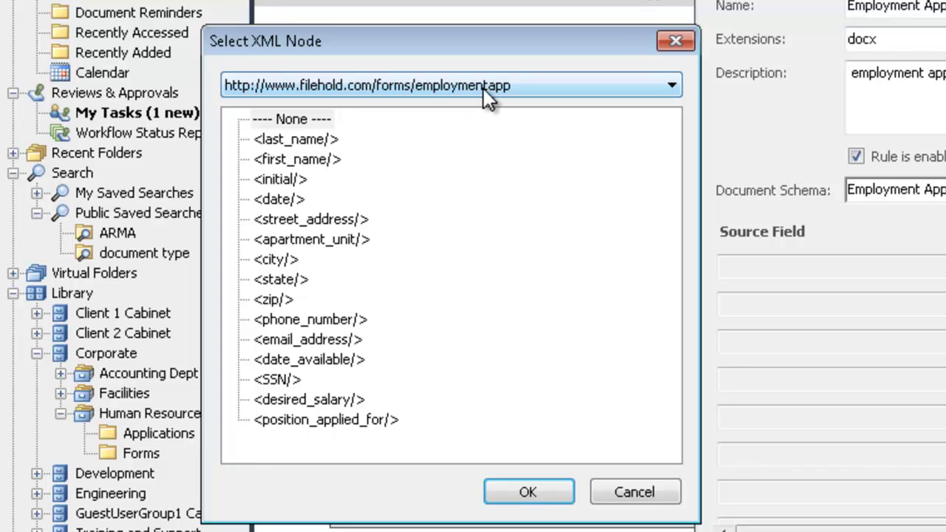
left_click(674, 84)
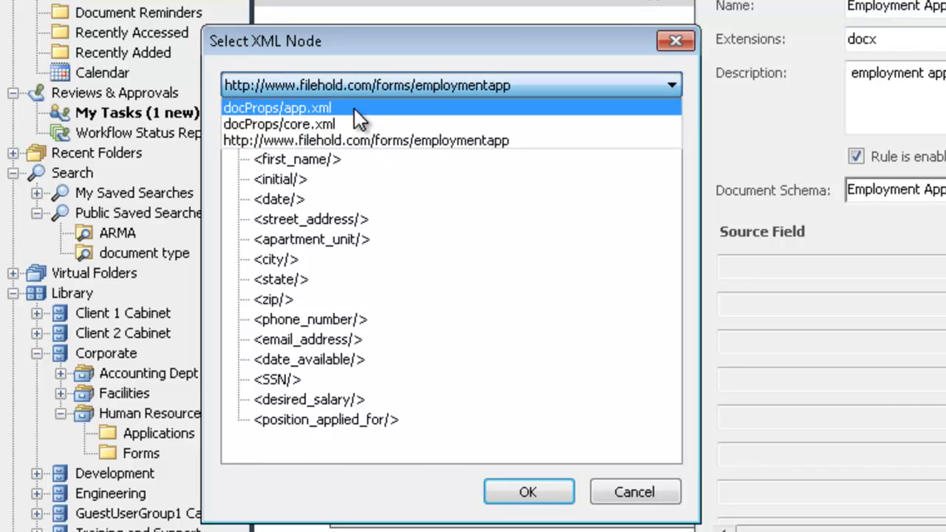
left_click(354, 108)
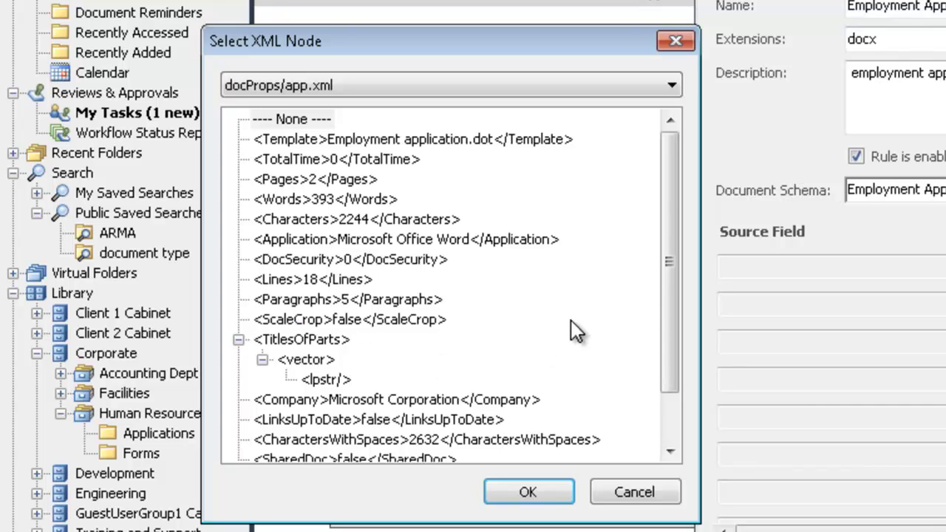
left_click_drag(672, 350, 643, 204)
left_click(671, 86)
left_click(640, 118)
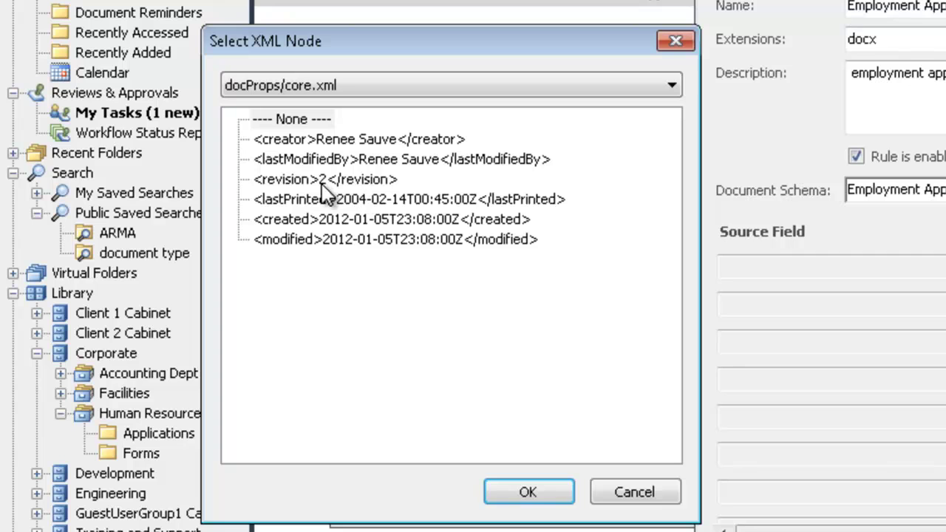
left_click(671, 84)
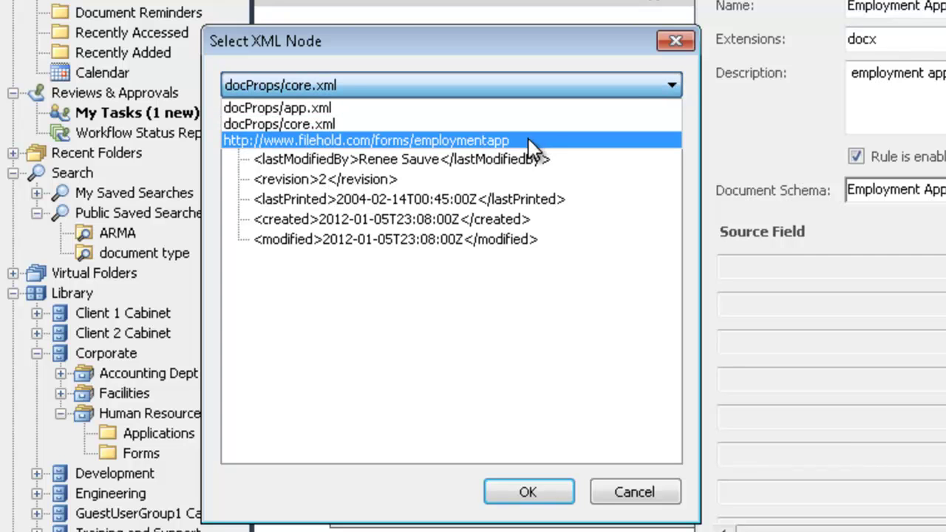
left_click(346, 144)
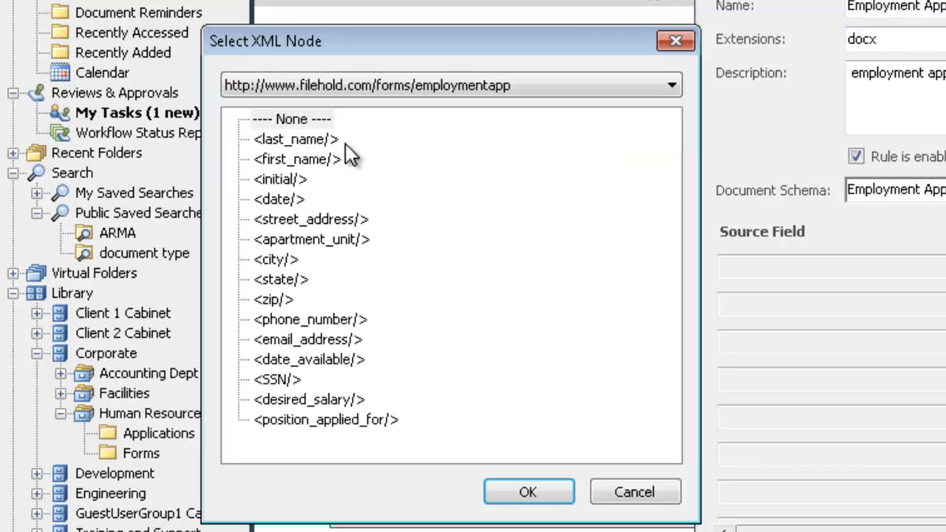
left_click(323, 139)
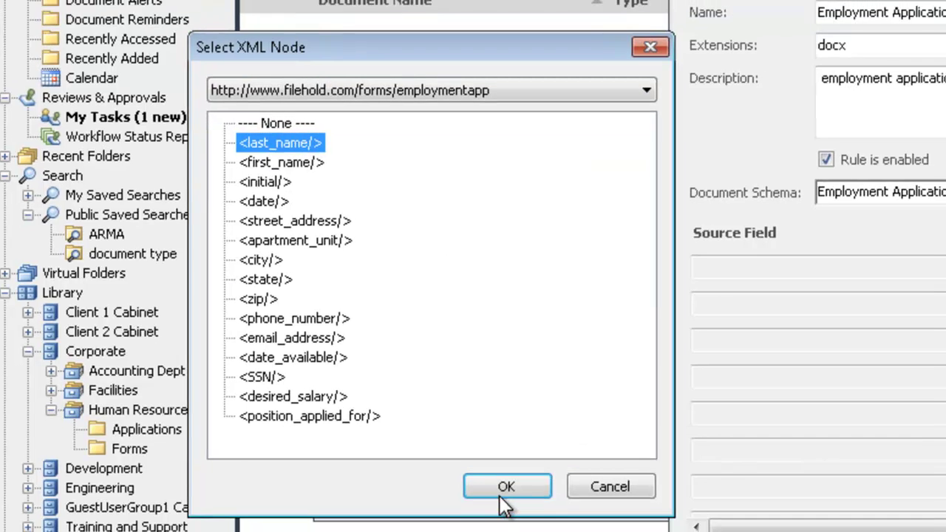
left_click(526, 499)
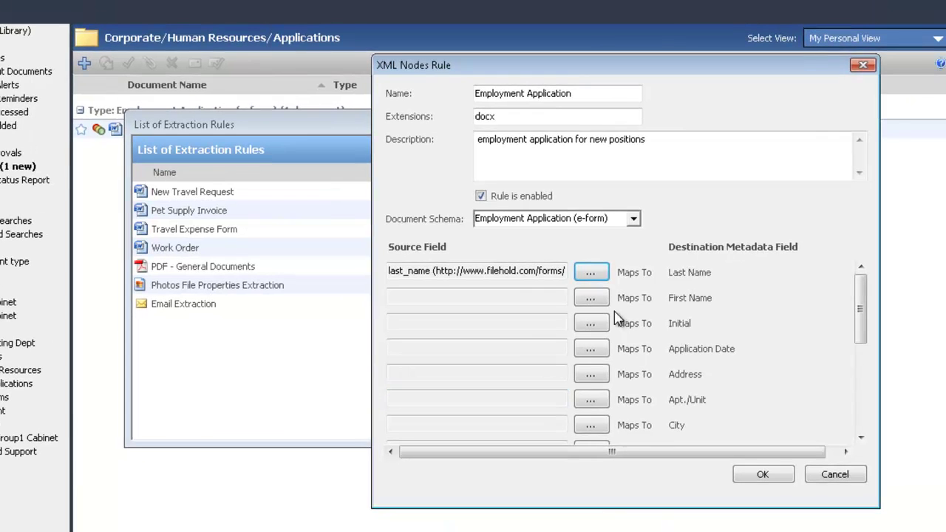
Map first_name, initial and date to First Name, Initial and Application Date.
left_click(686, 299)
left_click(501, 204)
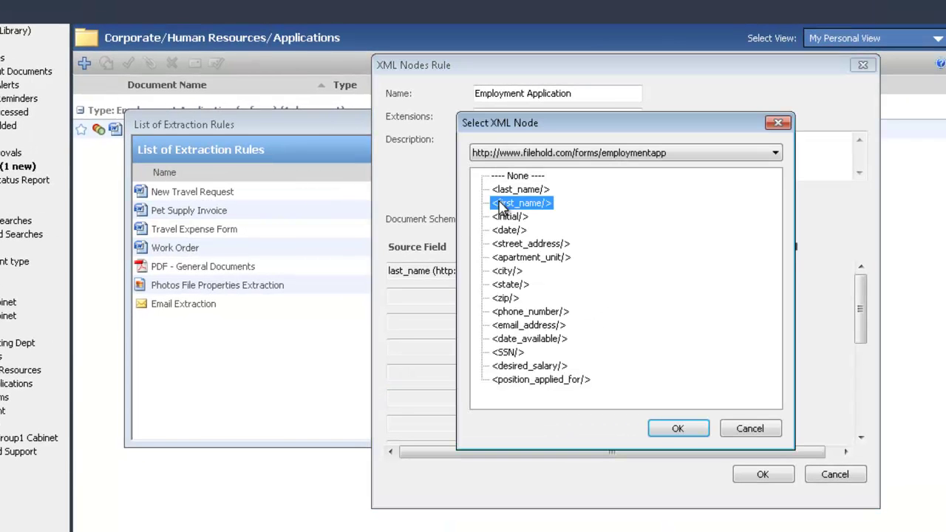
left_click(677, 429)
left_click(595, 327)
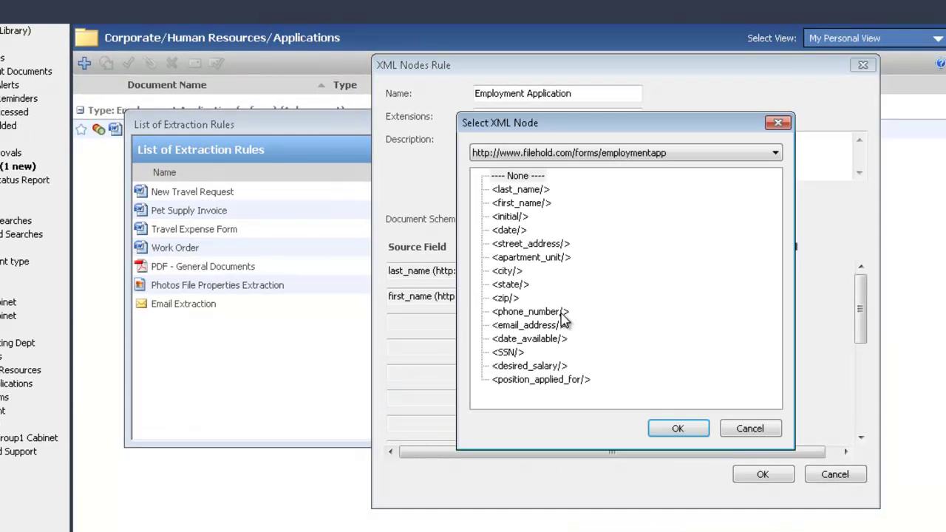
left_click(510, 216)
left_click(677, 430)
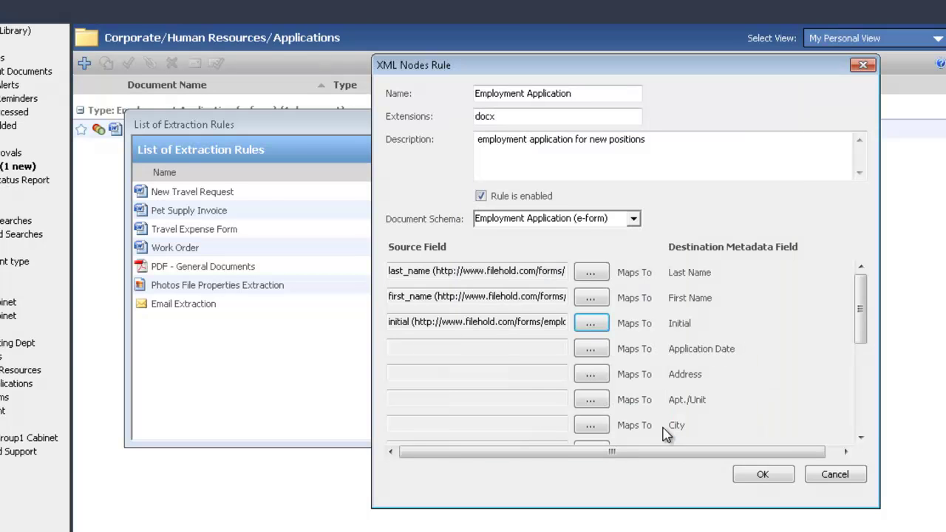
left_click(597, 354)
left_click(517, 230)
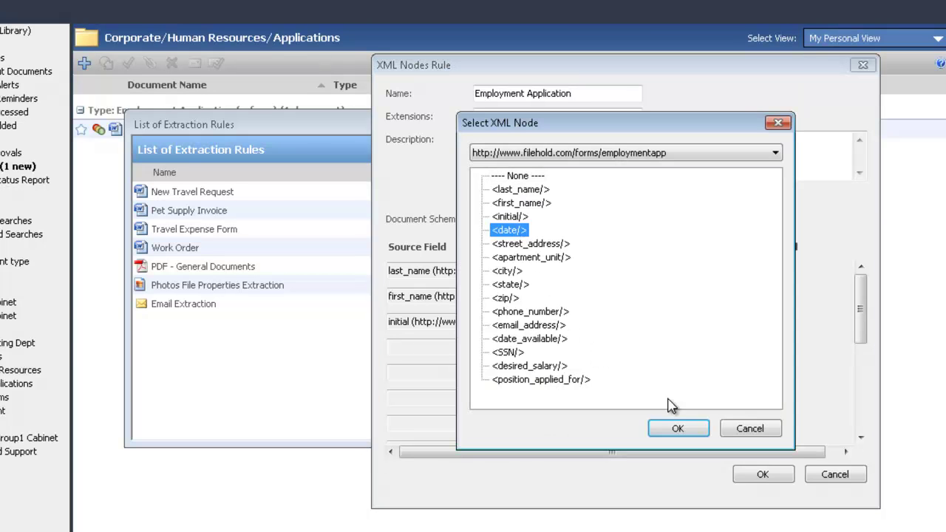
left_click(677, 428)
Map street_address, apartment_unit and city to Address, Apt./Unit and City.
left_click(603, 380)
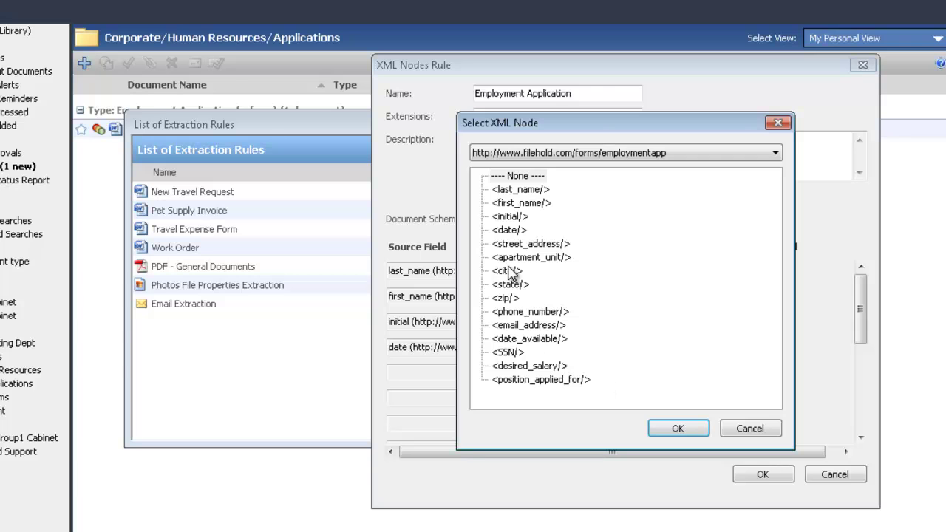
left_click(518, 244)
left_click(676, 429)
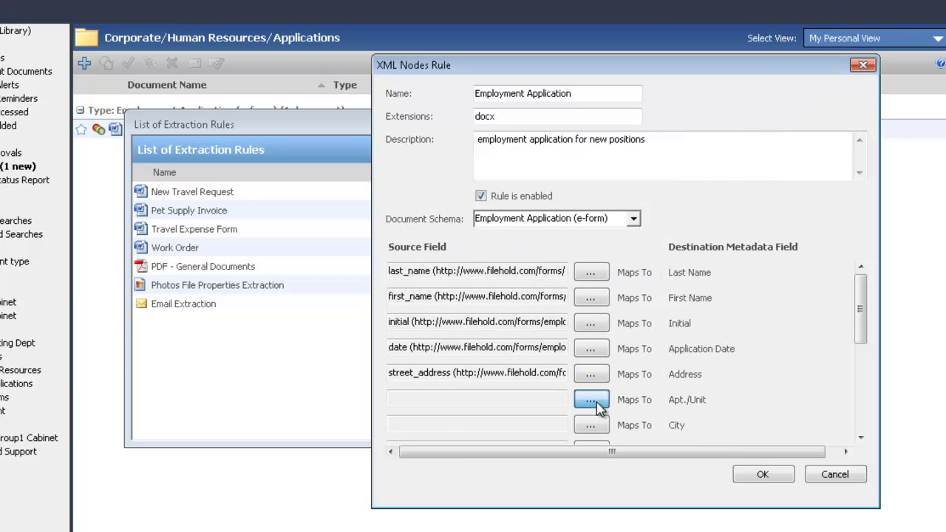
left_click(595, 403)
left_click(517, 257)
left_click(677, 428)
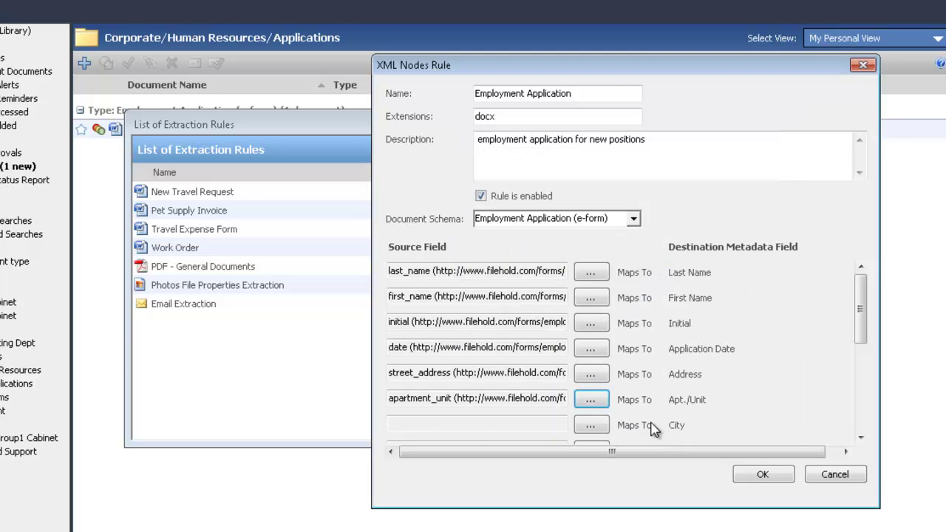
left_click(601, 430)
left_click(508, 272)
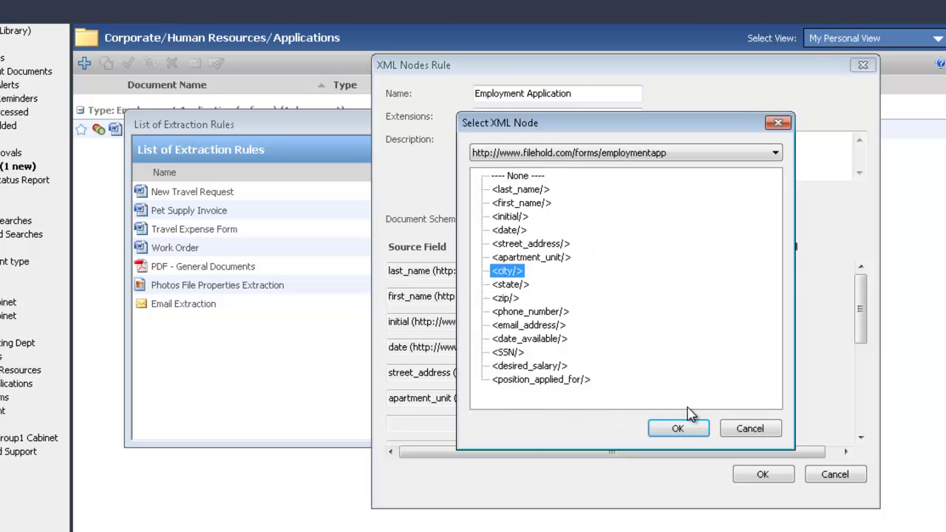
left_click(678, 429)
left_click_drag(860, 329, 866, 407)
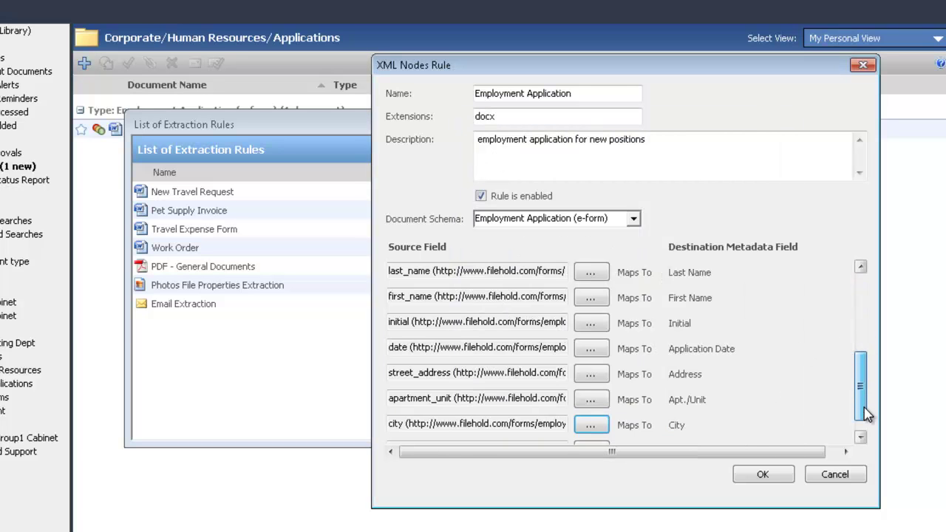
Map the state, zip and phone_number XML nodes to the State, ZIP and Phone Number fields.
left_click(861, 266)
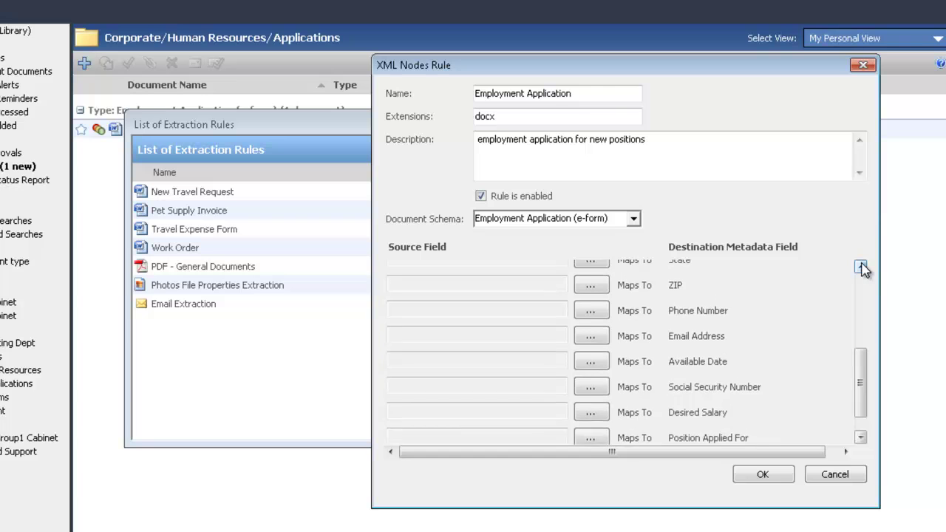
left_click(596, 275)
left_click(510, 284)
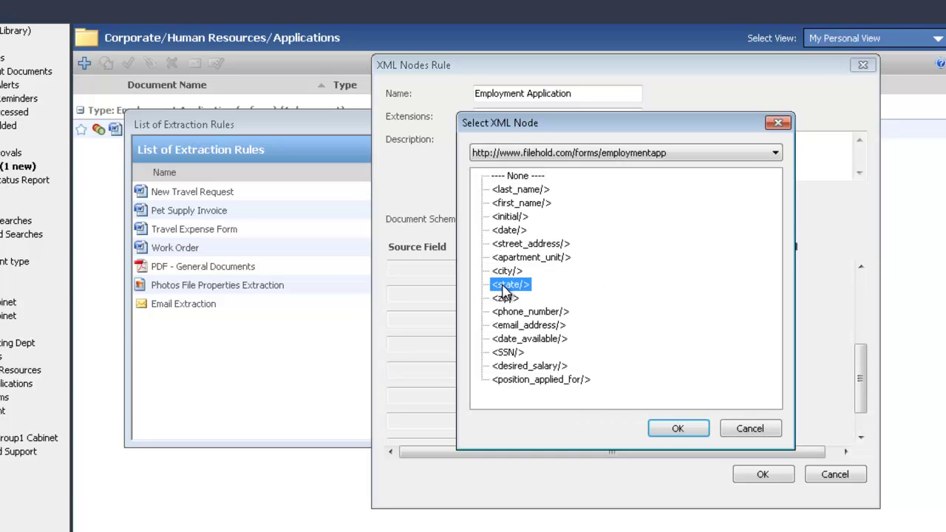
left_click(695, 426)
left_click(591, 296)
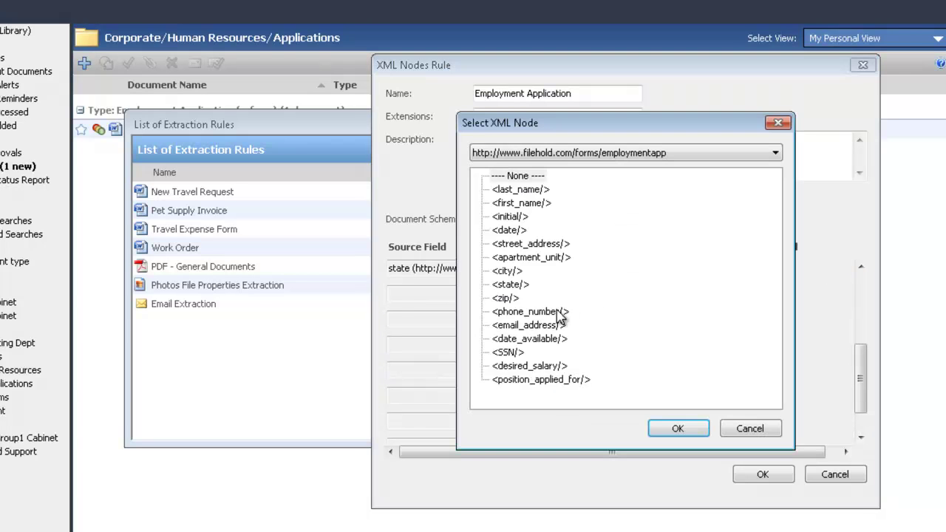
left_click(507, 298)
left_click(698, 436)
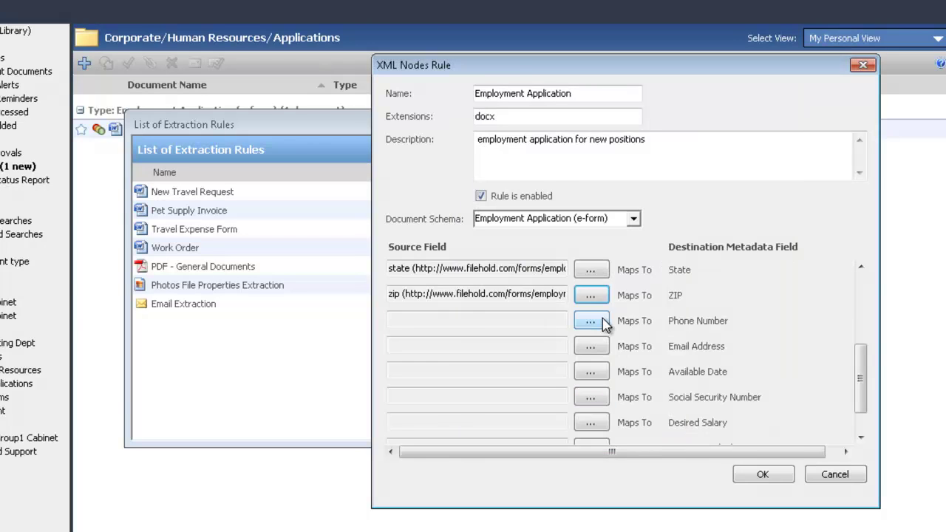
left_click(602, 321)
left_click(545, 311)
left_click(677, 428)
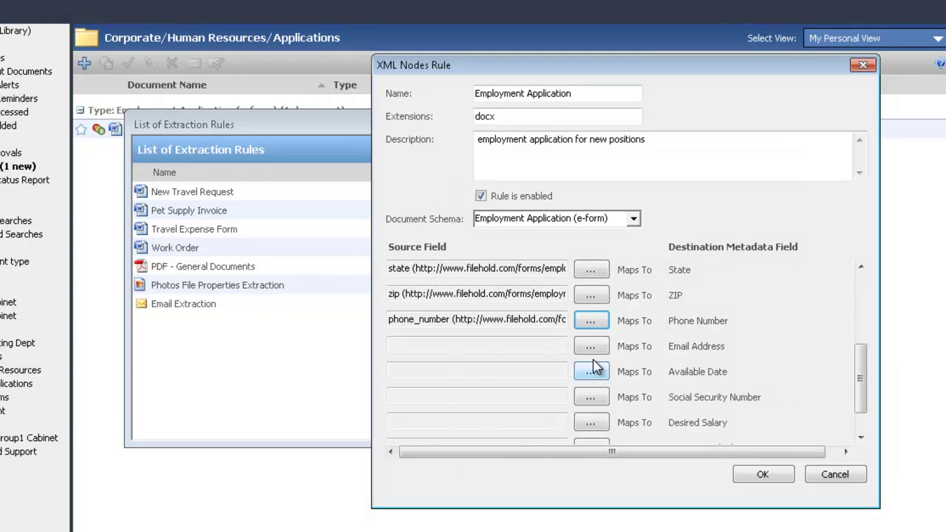
Map email_address, date_available, SSN and desired_salary nodes to their matching metadata fields.
left_click(591, 345)
left_click(526, 326)
left_click(677, 429)
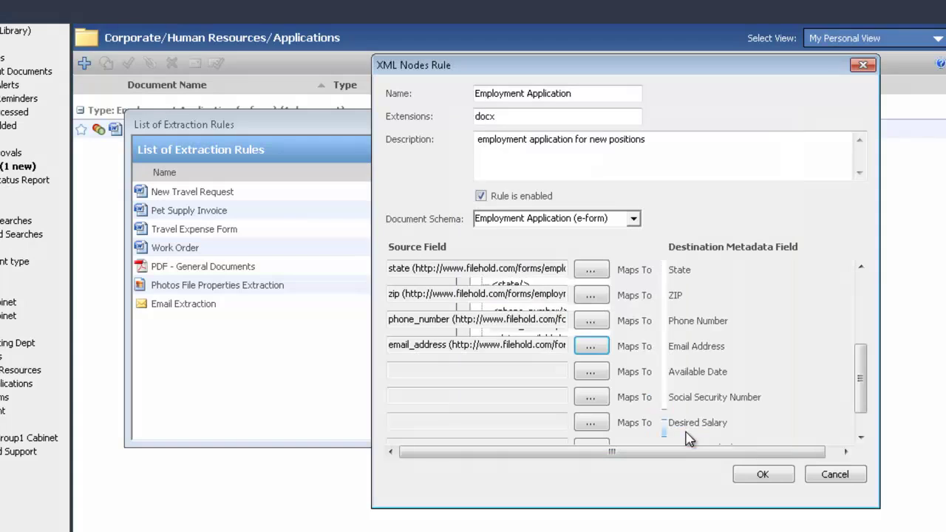
left_click(595, 372)
left_click(528, 338)
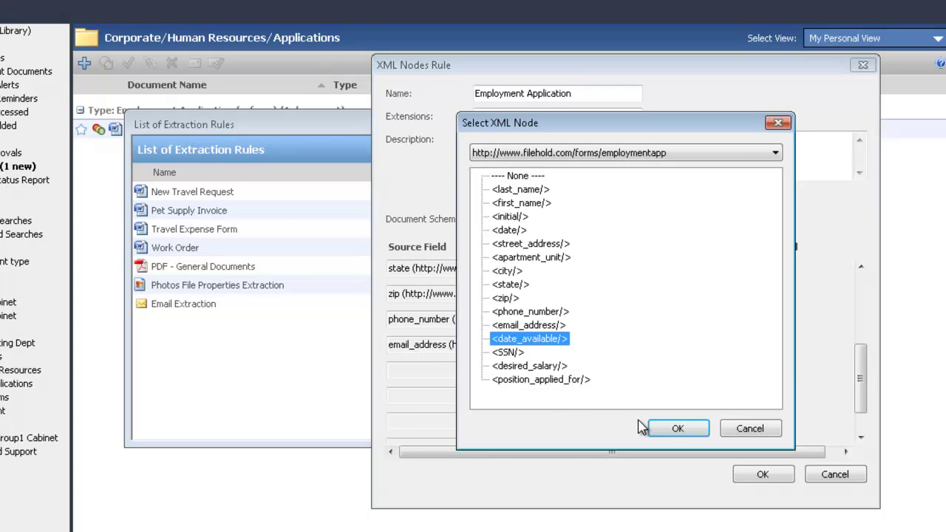
left_click(674, 428)
left_click(593, 399)
left_click(508, 352)
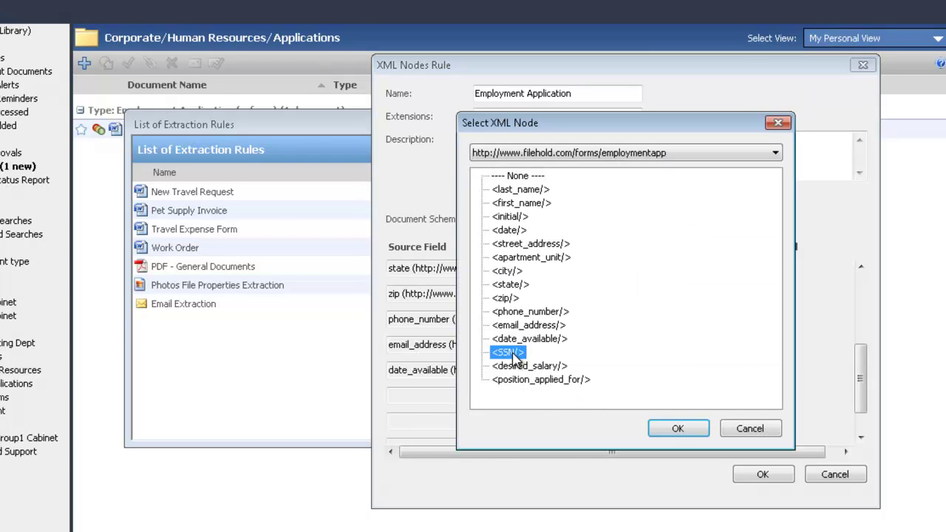
left_click(676, 429)
left_click(592, 423)
left_click(544, 371)
left_click(682, 429)
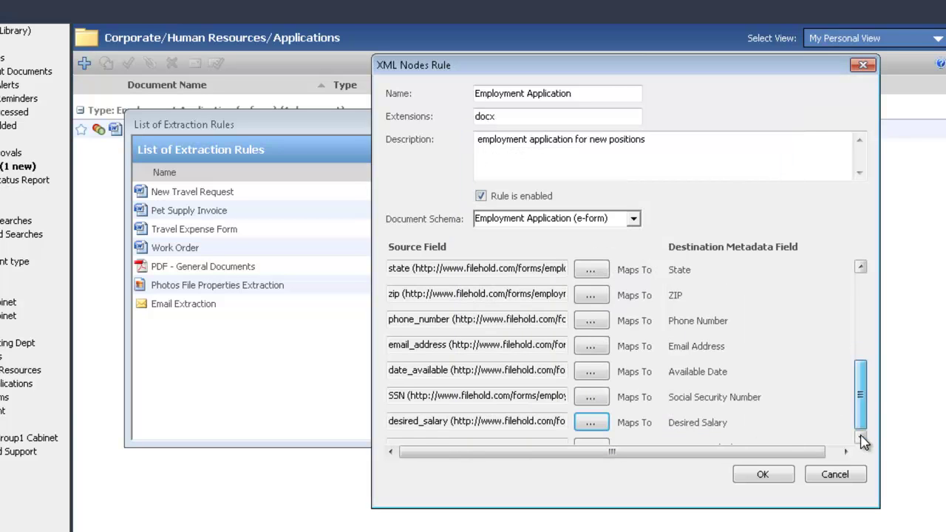
Map position_applied_for to Position Applied For, and leave Comments without a source node.
left_click(861, 437)
left_click(591, 406)
left_click(544, 380)
left_click(674, 423)
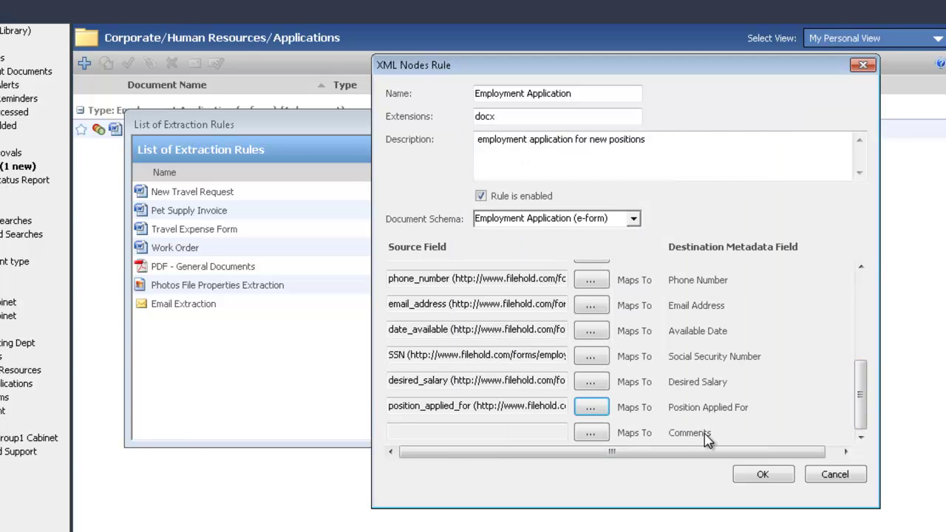
left_click(591, 433)
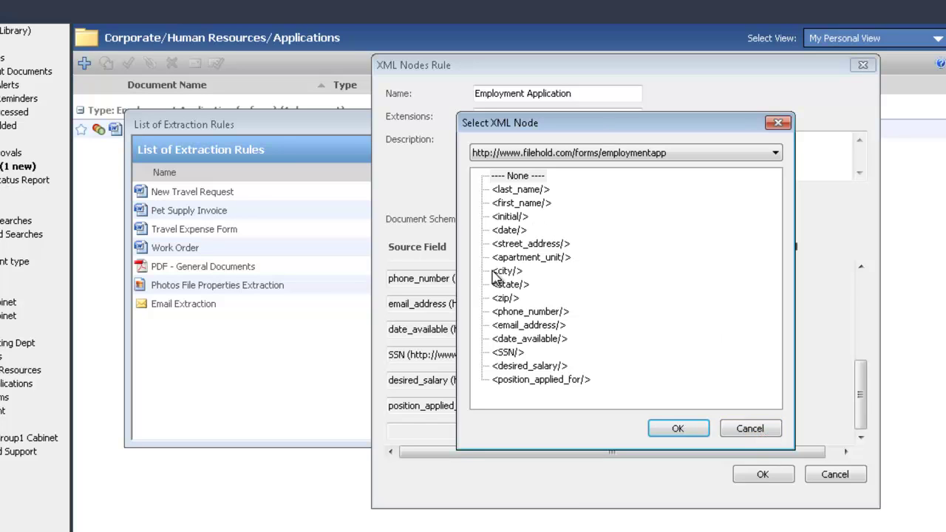
left_click(772, 434)
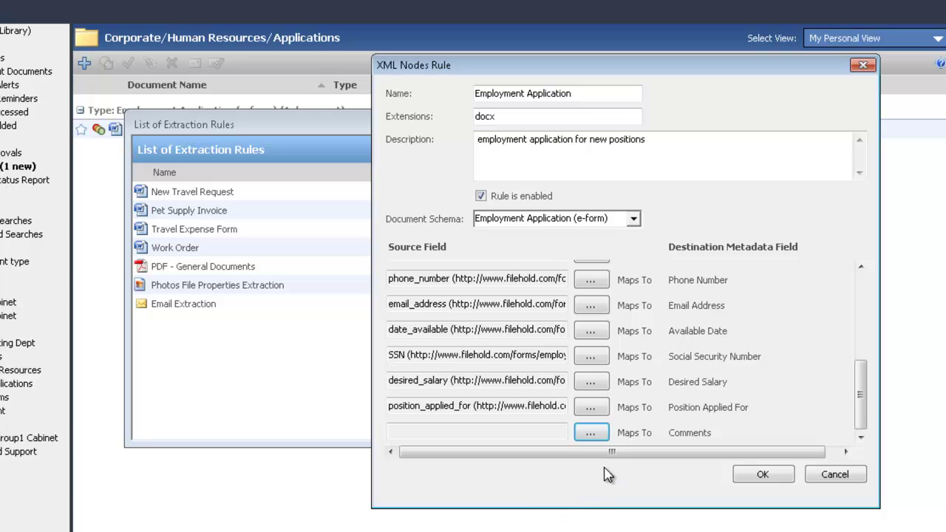
Save the Employment Application rule, then reopen it to review its mappings and close it unchanged.
left_click(763, 476)
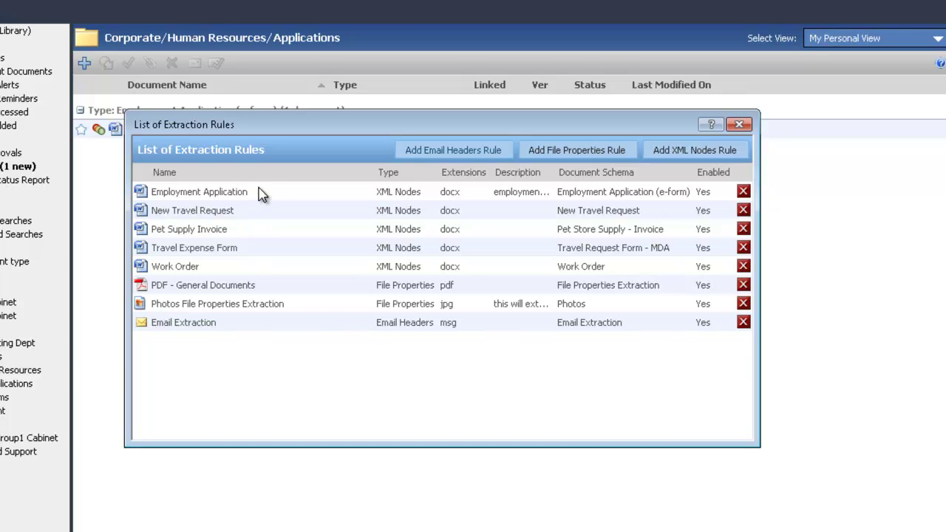
double_click(207, 191)
left_click_drag(673, 305, 675, 268)
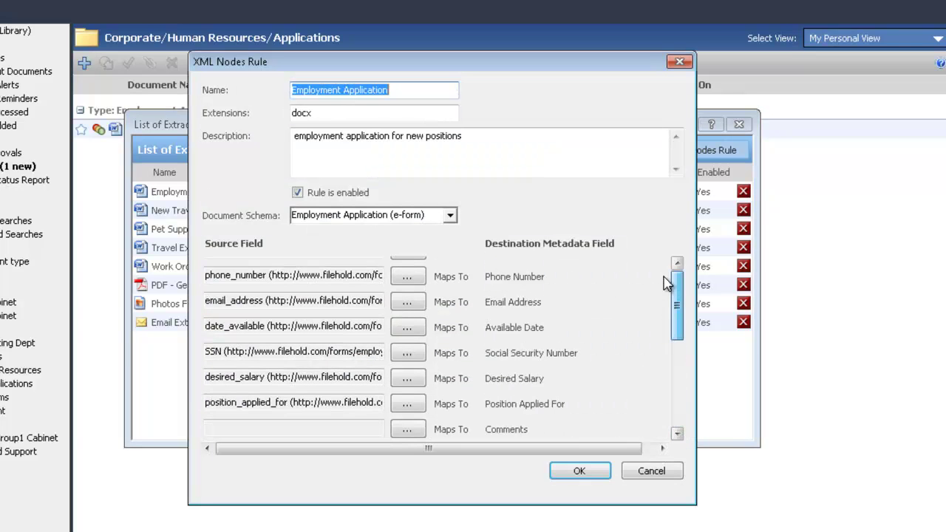
left_click(580, 470)
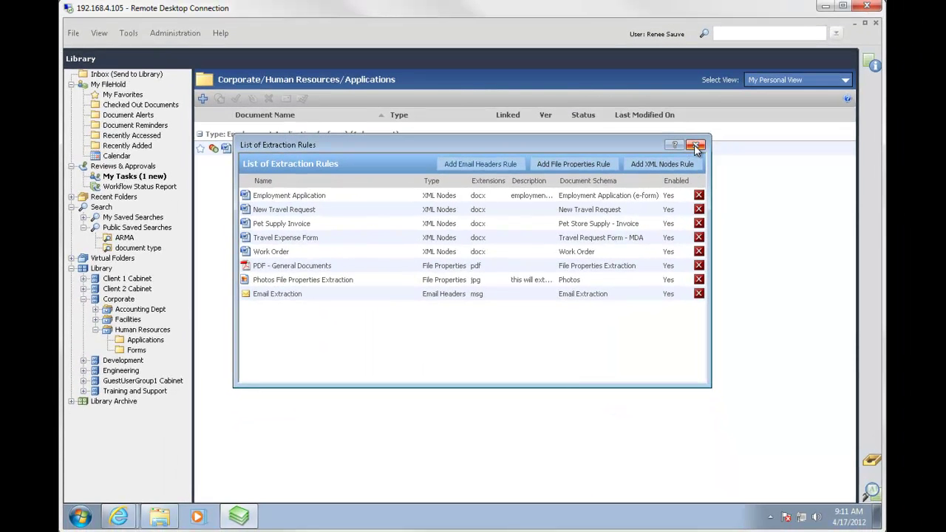
Close the extraction rules list, then log off and log back on to the FileHold server.
left_click(697, 146)
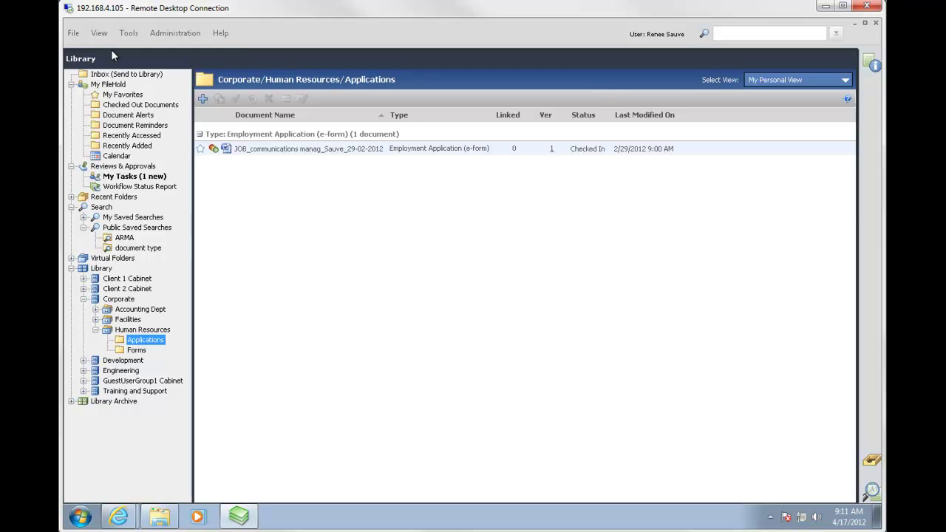
left_click(74, 33)
left_click(98, 126)
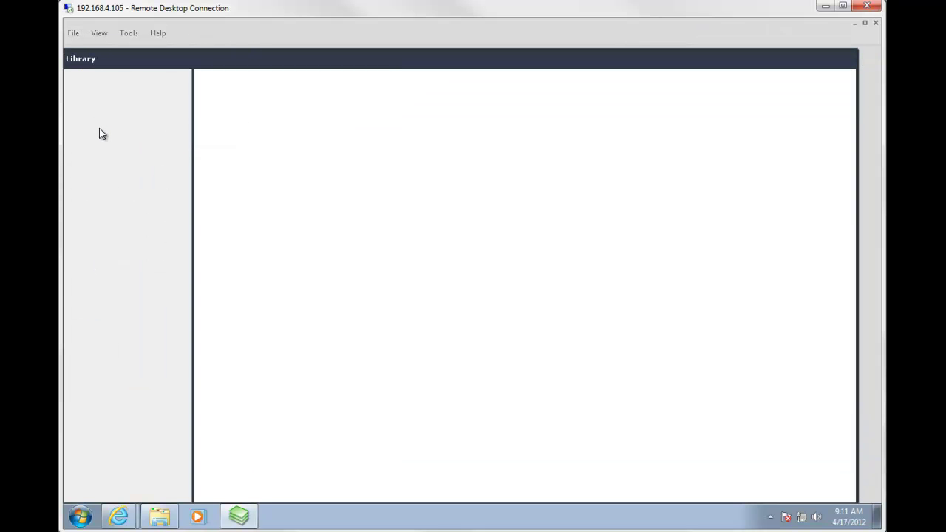
left_click(72, 35)
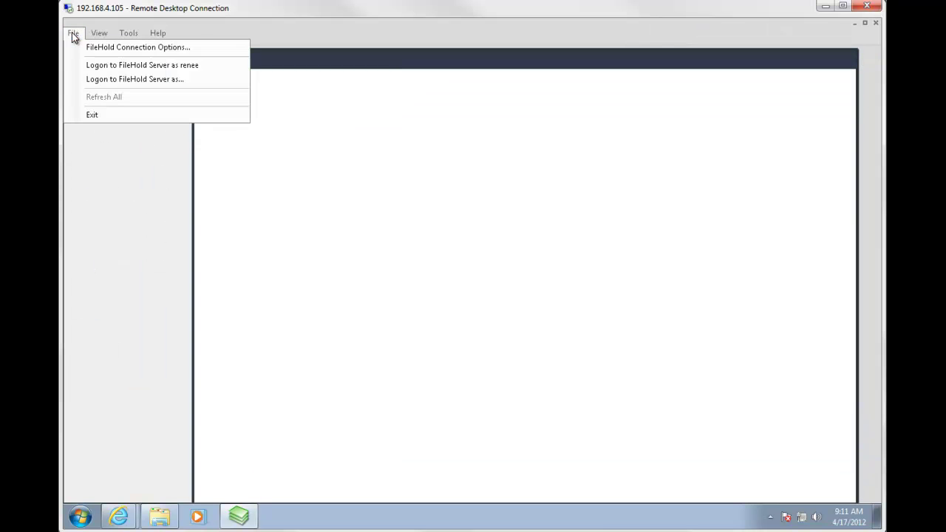
left_click(93, 67)
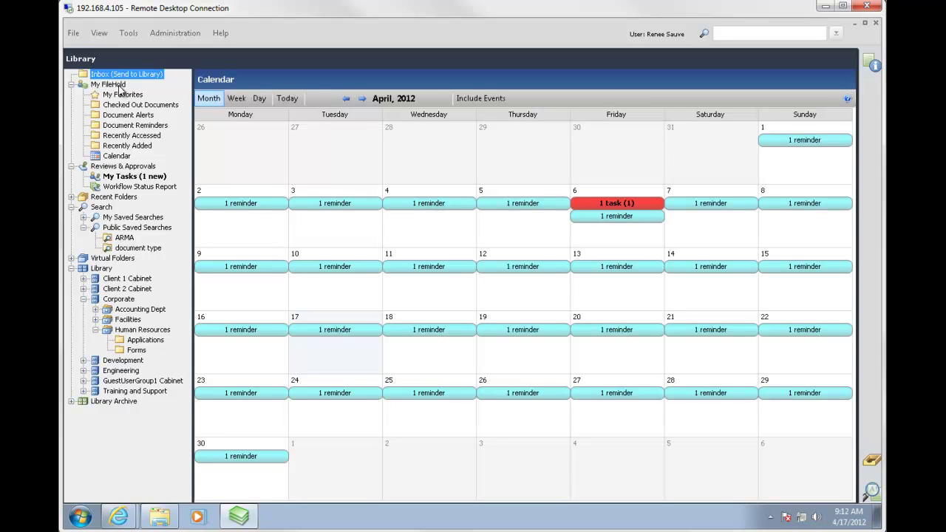
Browse from the Inbox to the Human Resources Forms and Applications folders.
left_click(139, 75)
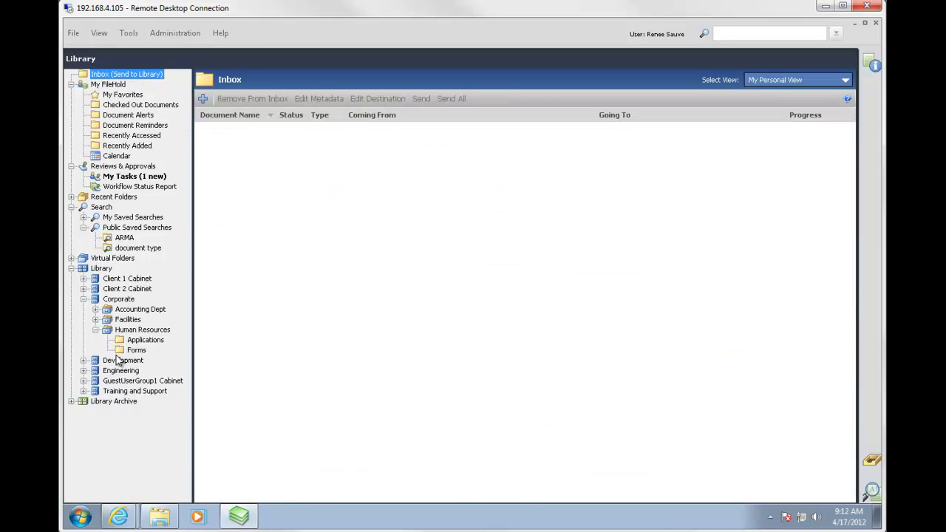
left_click(133, 350)
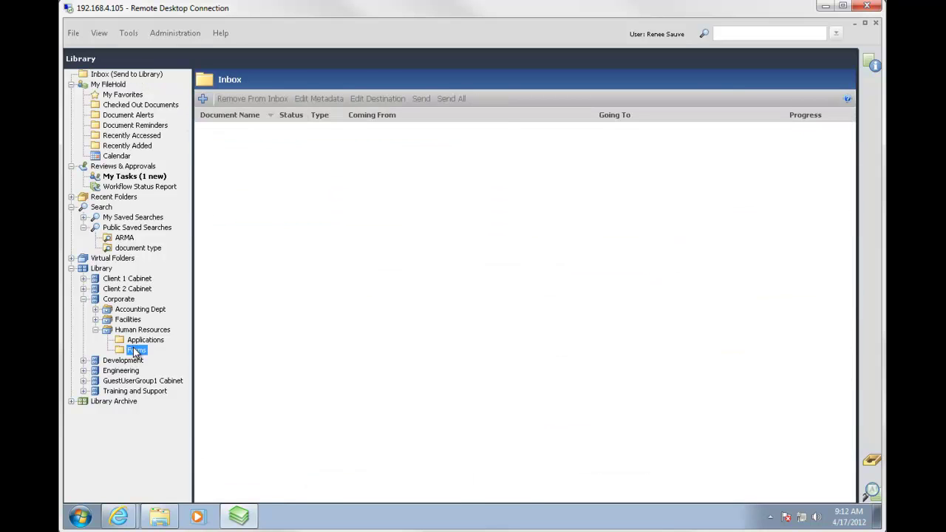
left_click(137, 340)
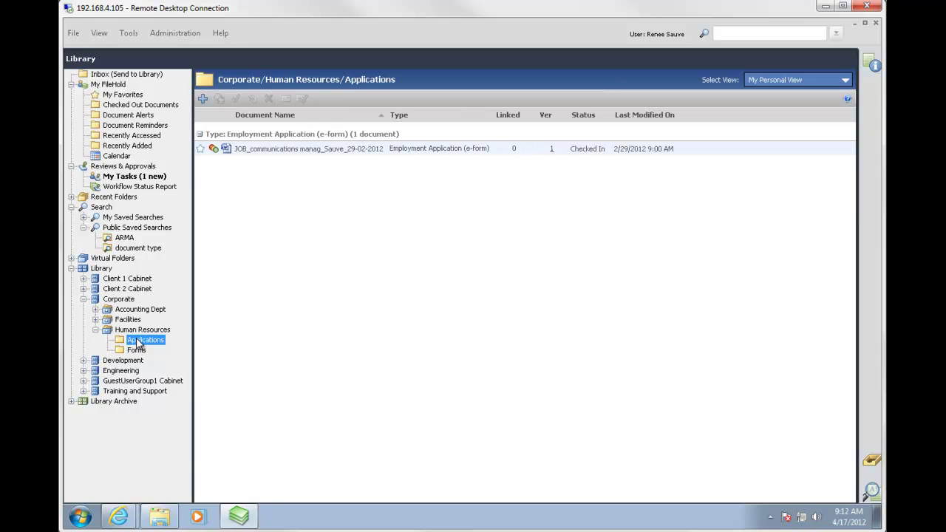
left_click(80, 517)
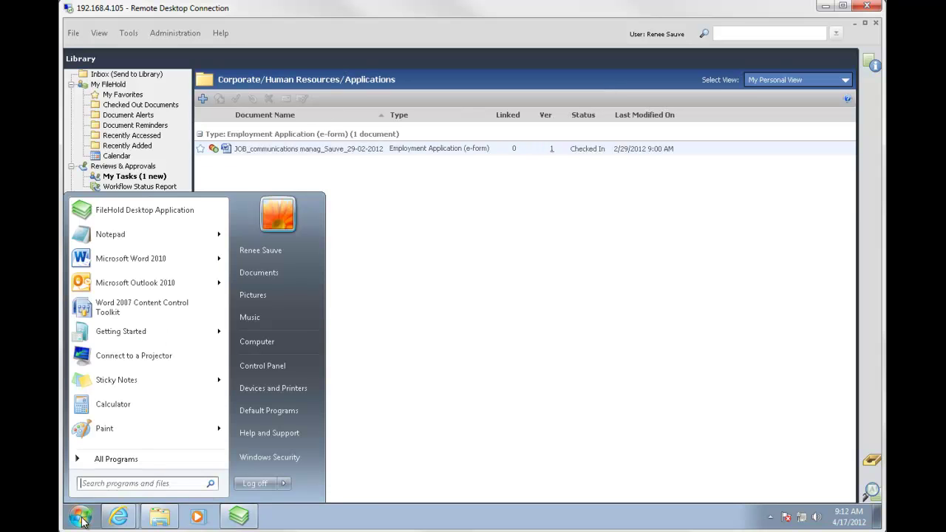
Open Application Form2.docx and enter the applicant's last name, first name, initial and date 17/04/2012.
mouse_move(132, 263)
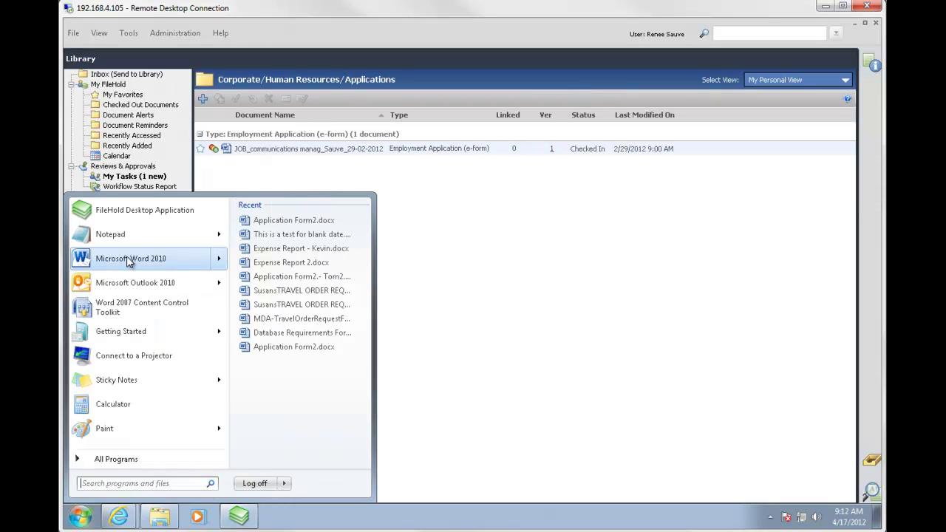
left_click(279, 220)
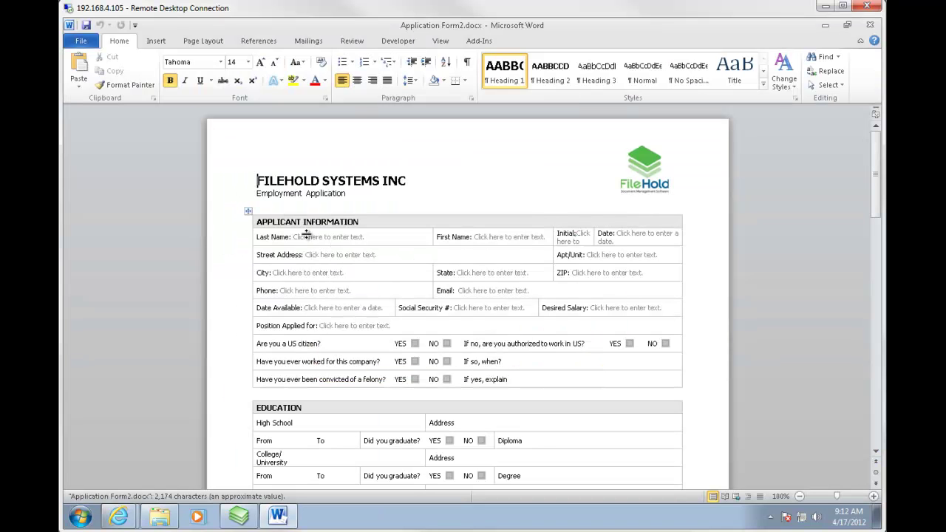
left_click(316, 244)
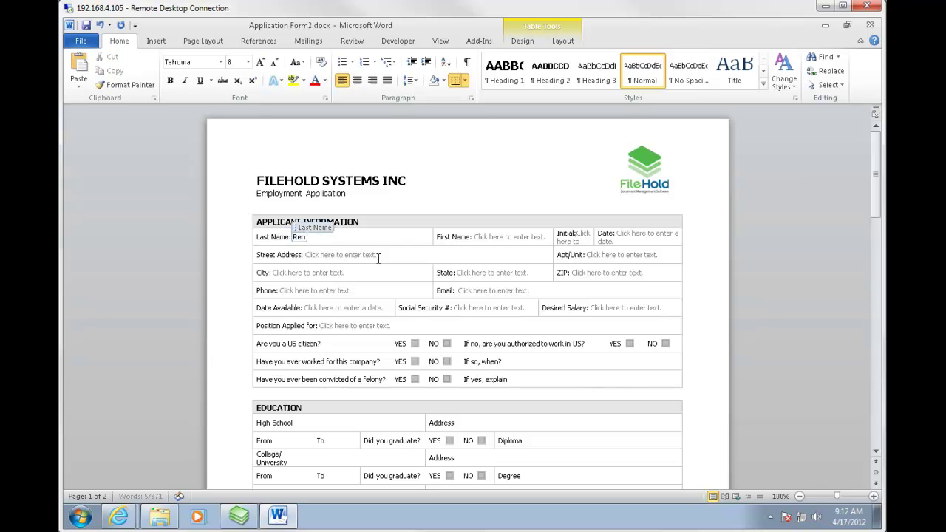
key("Tab")
key("Tab")
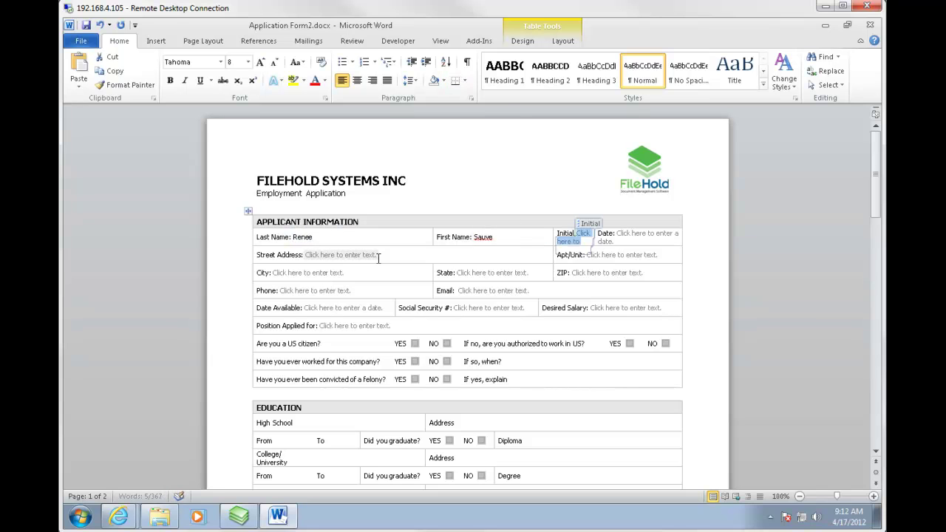
type("M")
key("Tab")
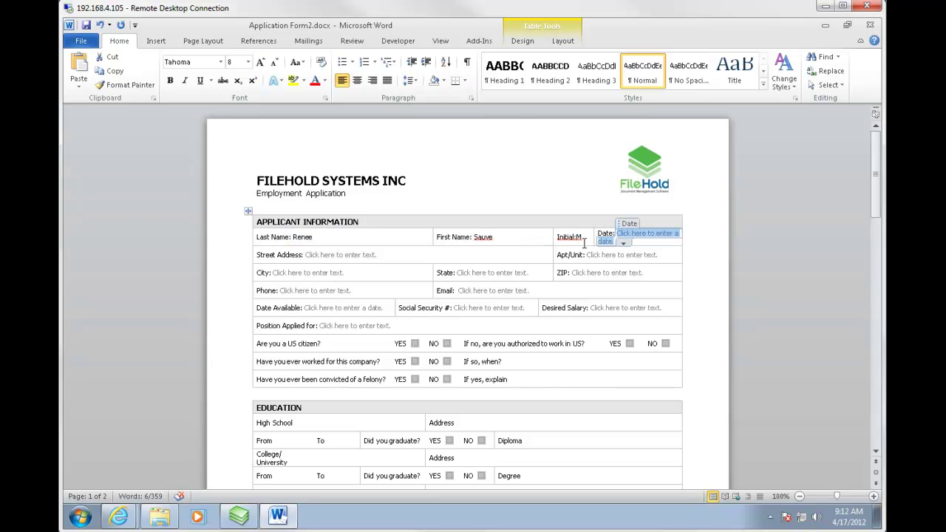
left_click(623, 242)
left_click(562, 298)
Fill in the applicant's street address, unit, city, state and ZIP code.
left_click(362, 255)
key("Delete")
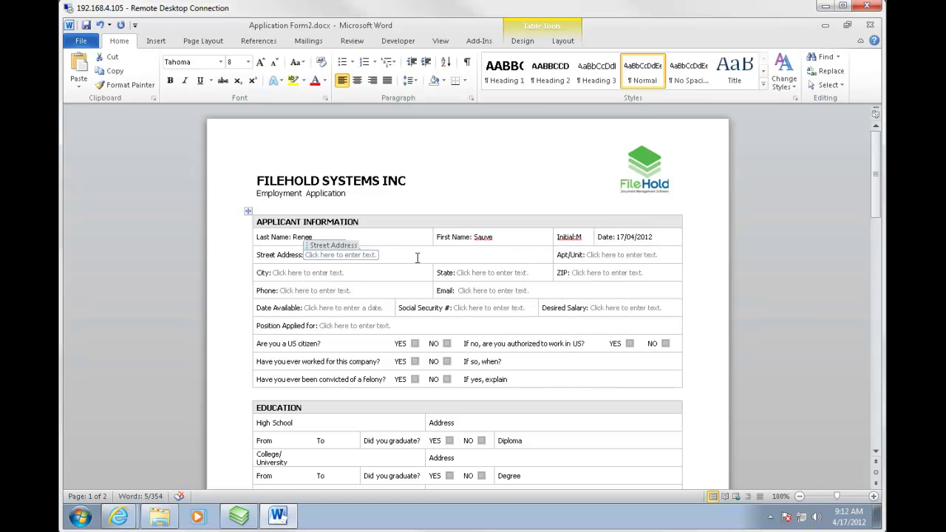
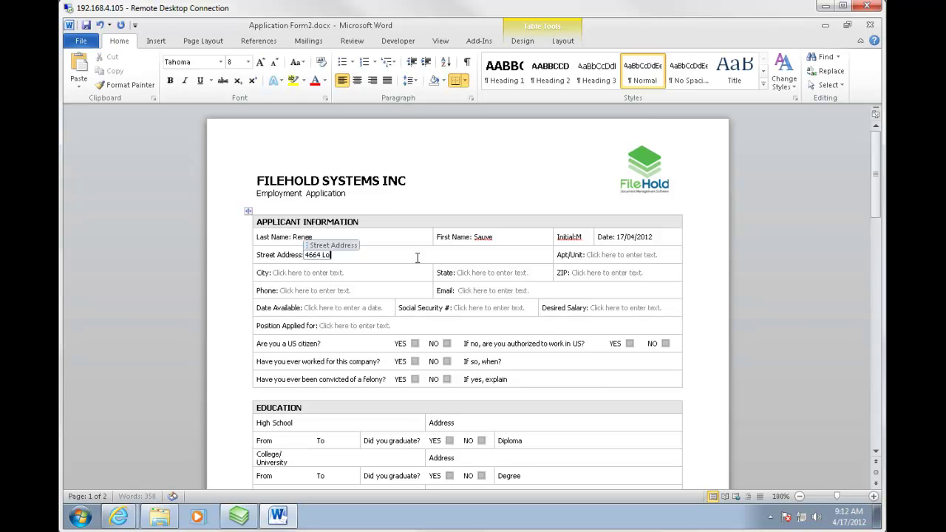
key("Tab")
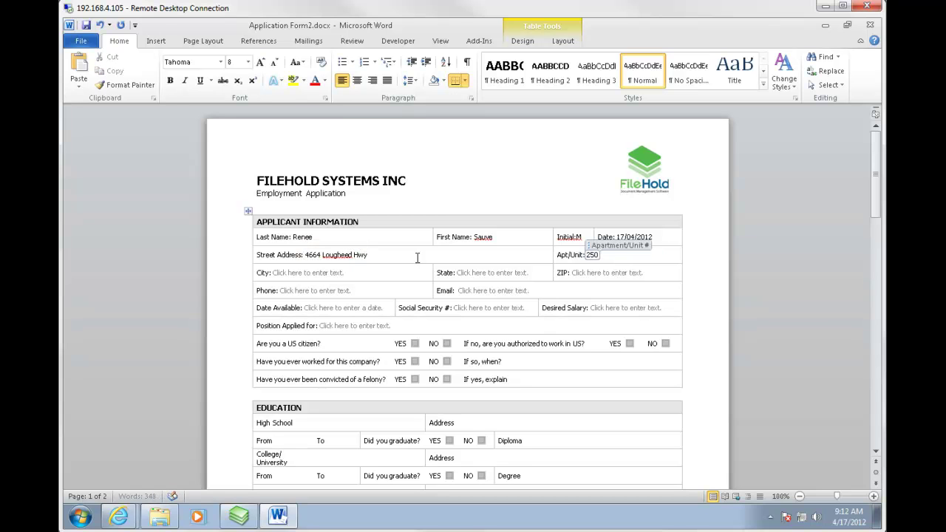
key("Tab")
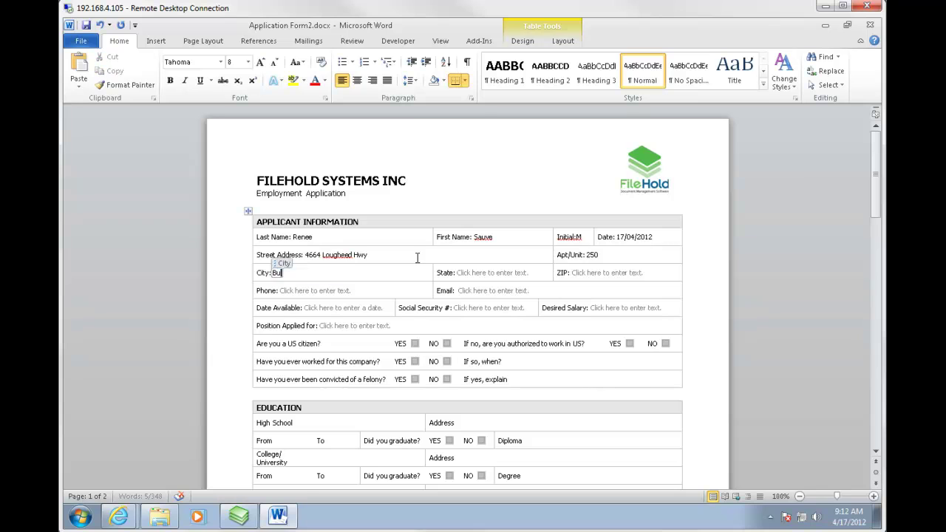
key("Tab")
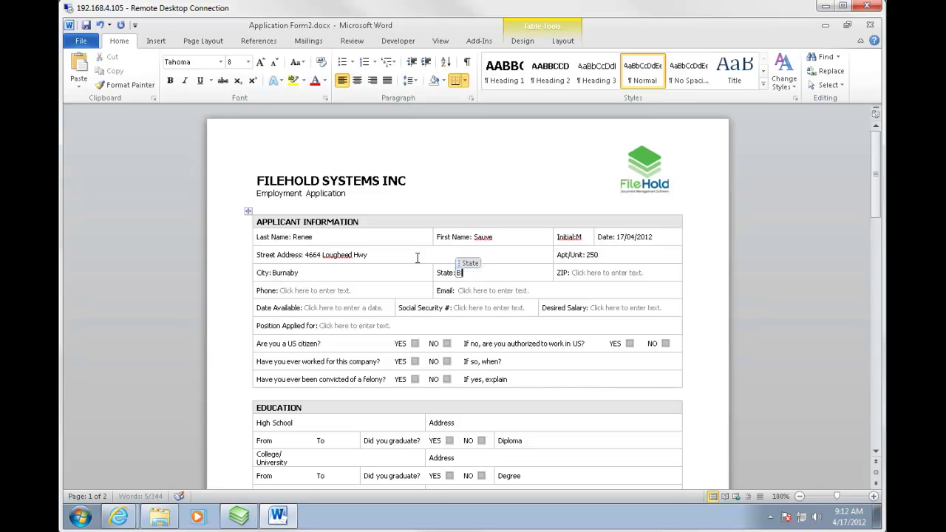
key("Tab")
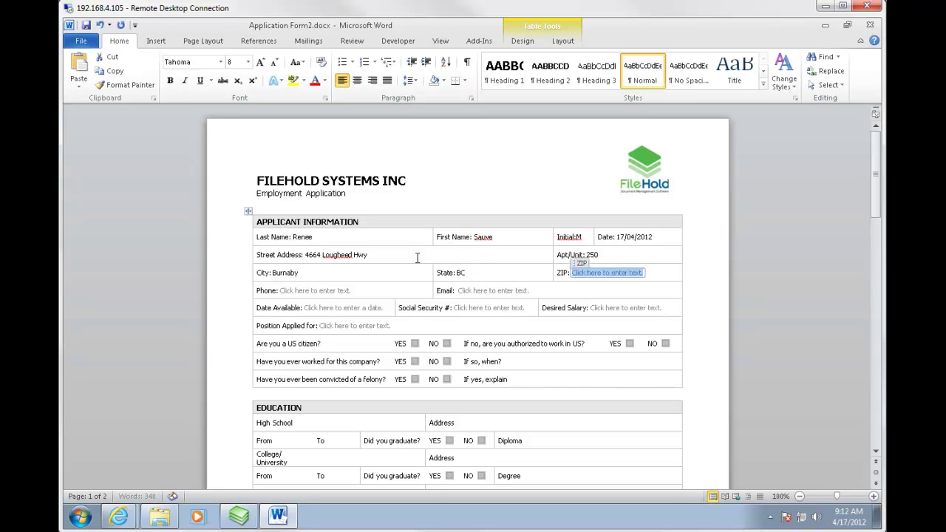
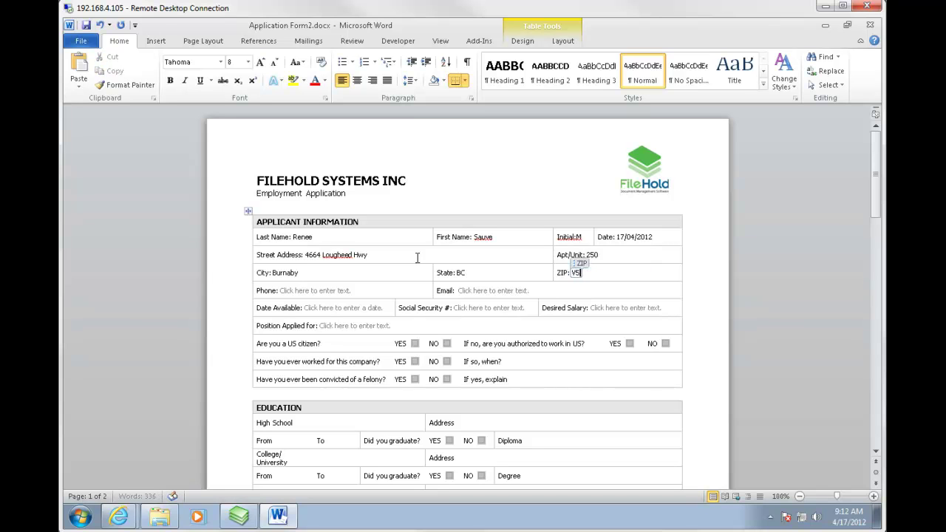
Enter the applicant's phone number and e-mail address.
key("Tab")
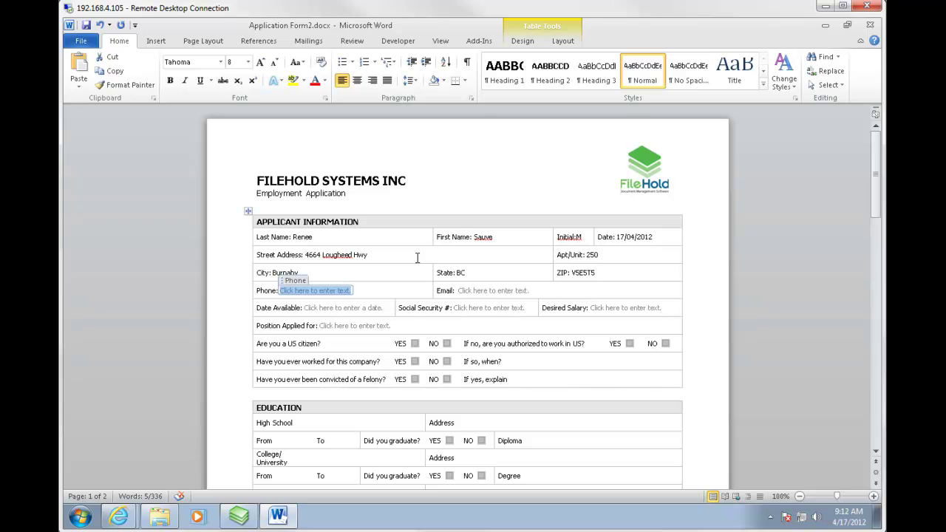
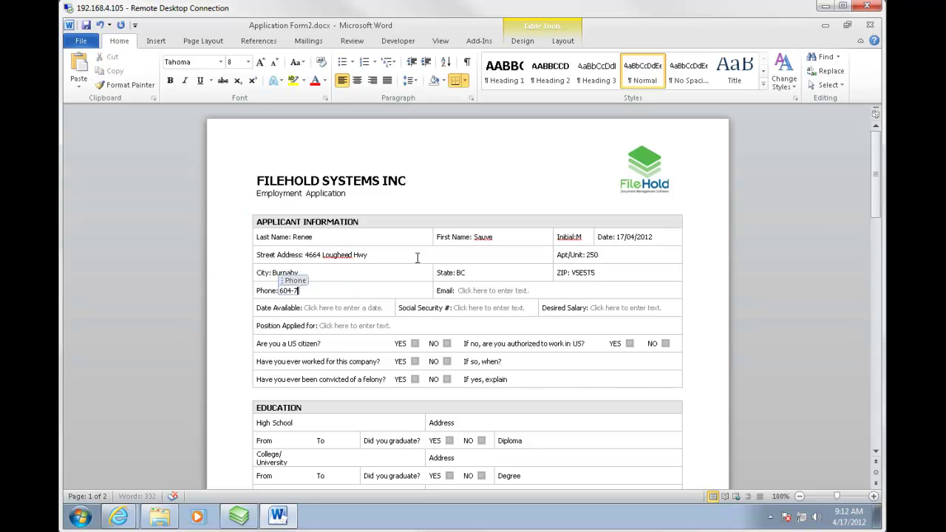
key("Tab")
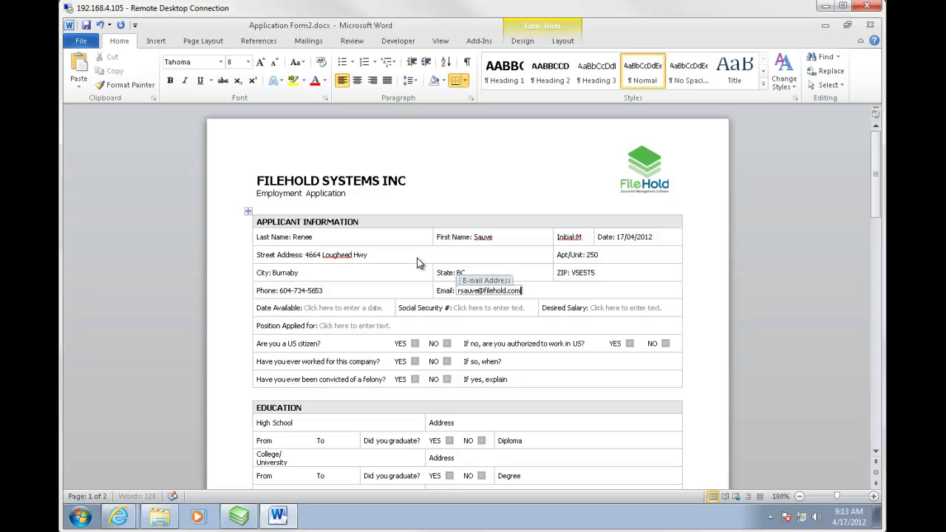
Set Date Available to 01/05/2012, enter the SSN, salary 500000 and position President.
key("Tab")
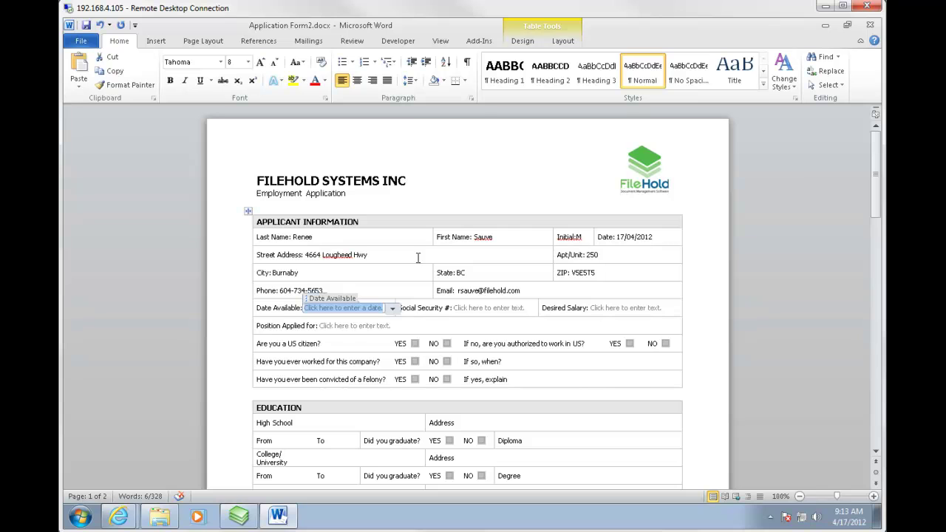
left_click(392, 308)
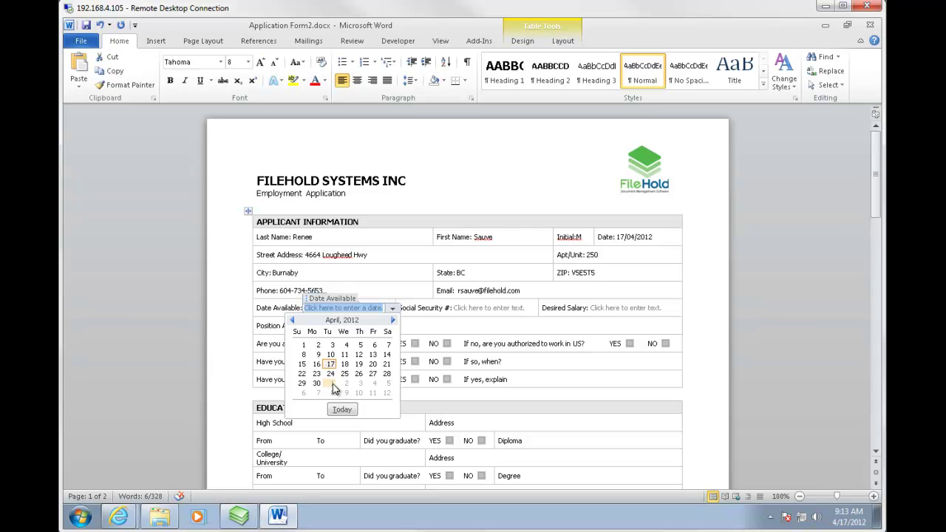
left_click(332, 383)
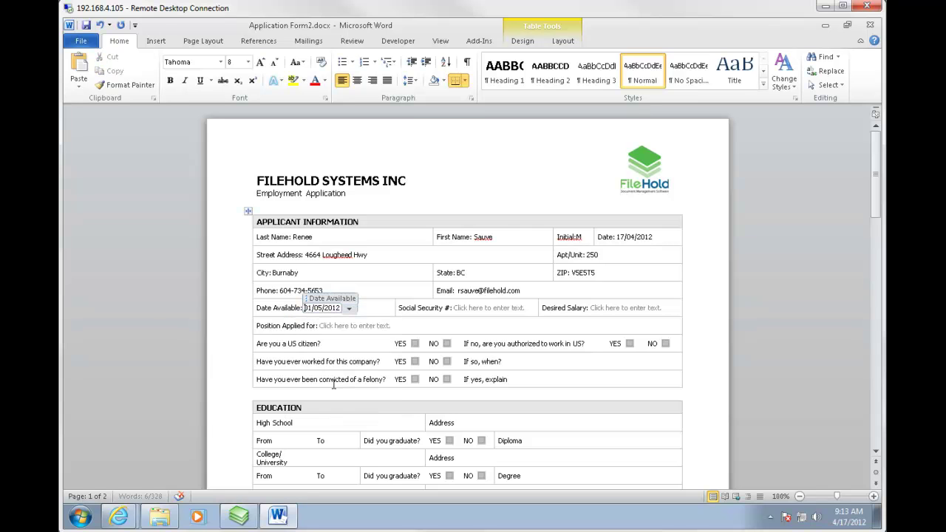
left_click(469, 313)
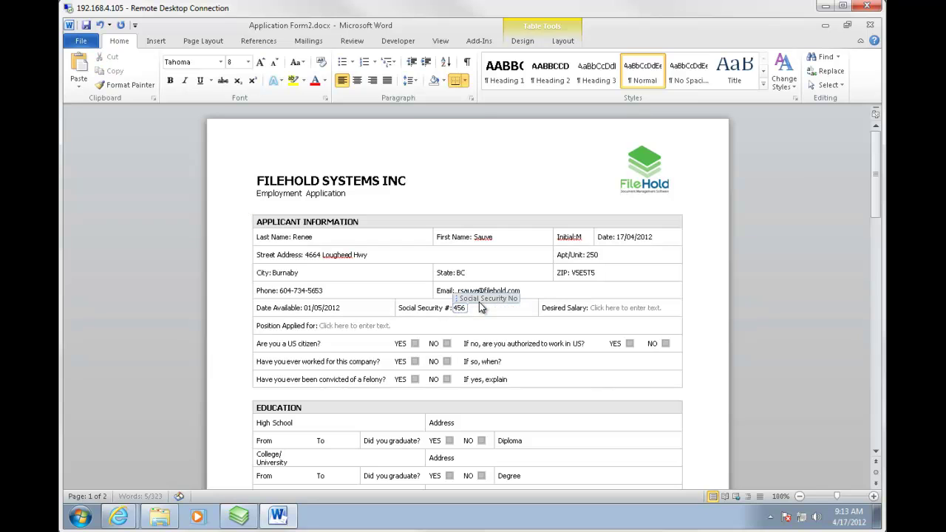
key("Tab")
type("500")
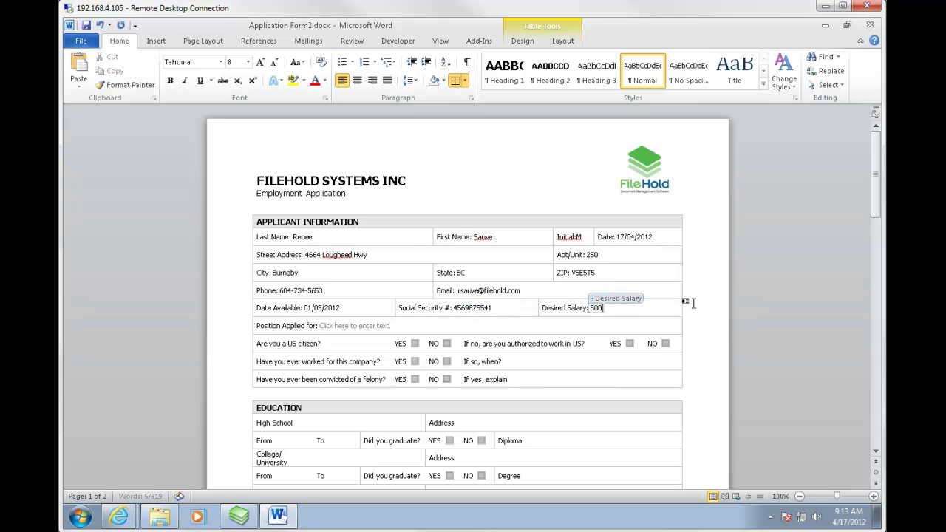
type("000")
left_click(330, 326)
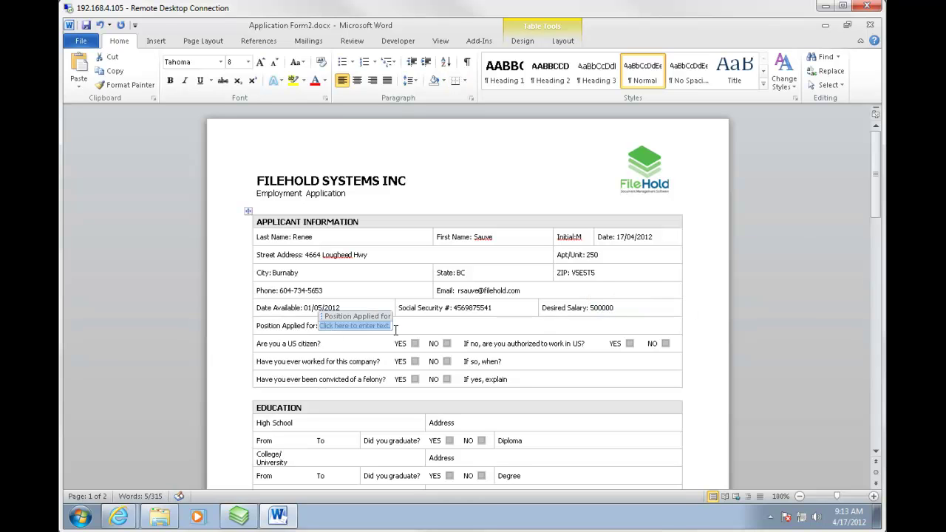
type("President")
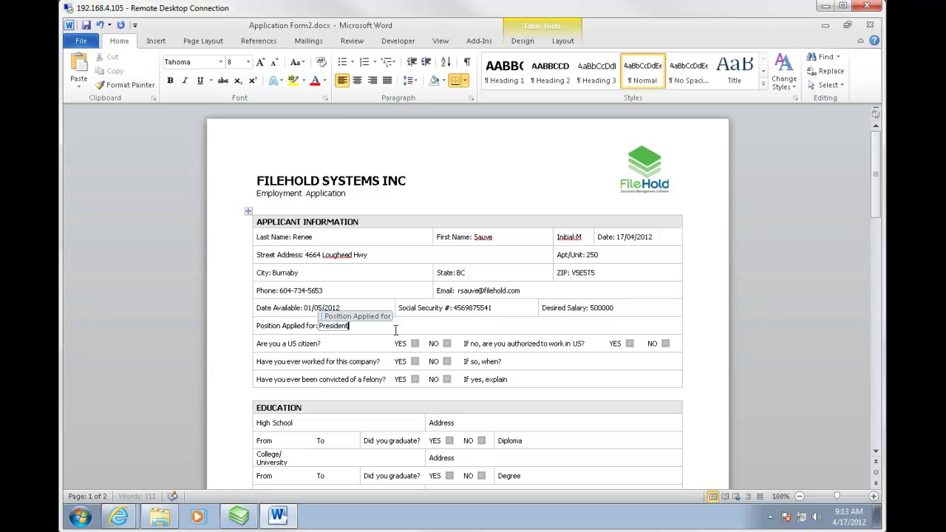
left_click(446, 343)
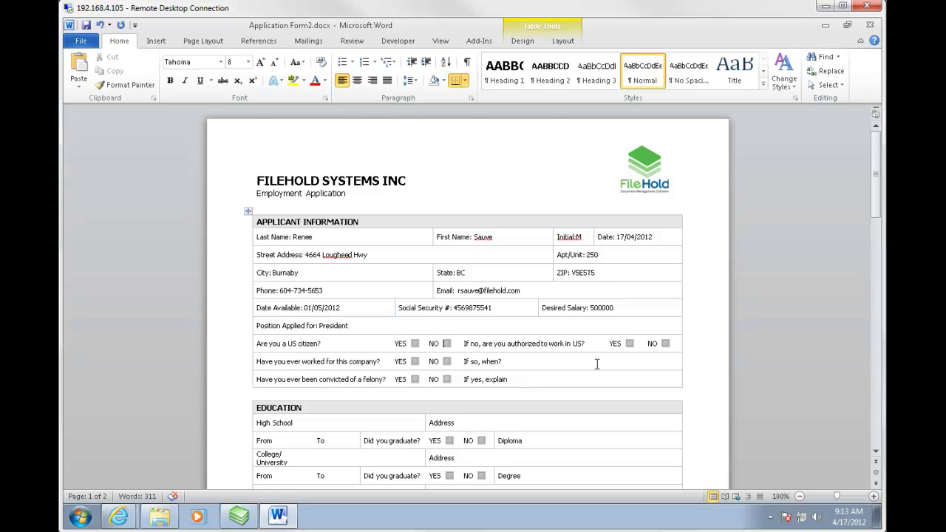
scroll(524, 365, "down", 8)
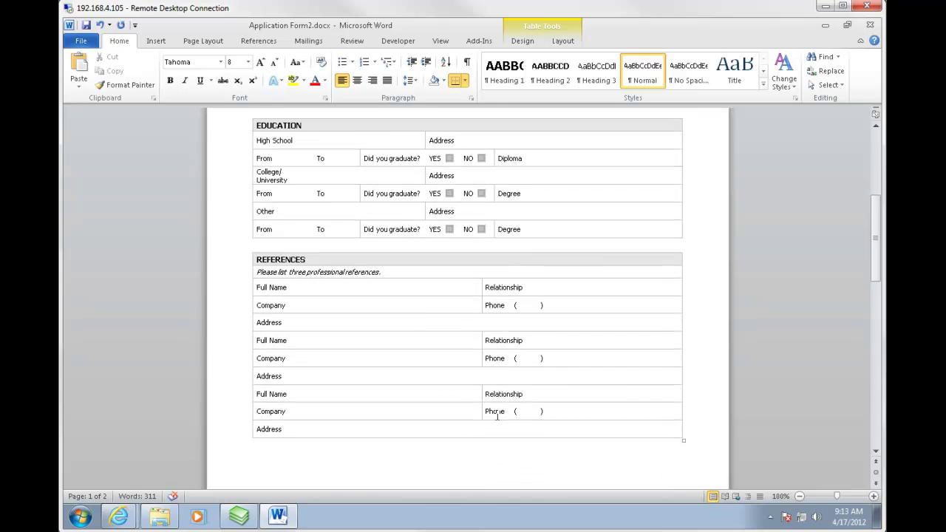
scroll(568, 441, "down", 11)
scroll(568, 441, "down", 6)
scroll(567, 441, "up", 20)
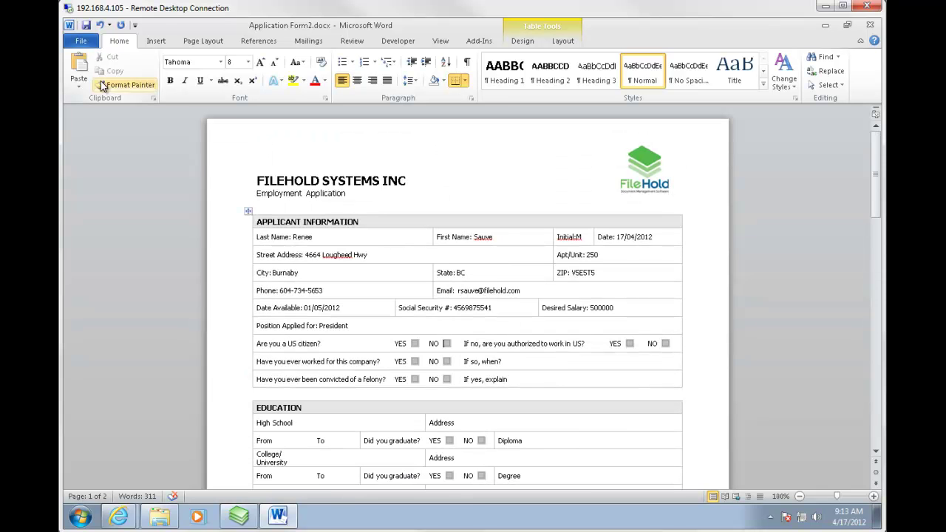
Save the form as a new local copy, 'Application Form-' plus the applicant's name, without FileHold check-out.
left_click(81, 42)
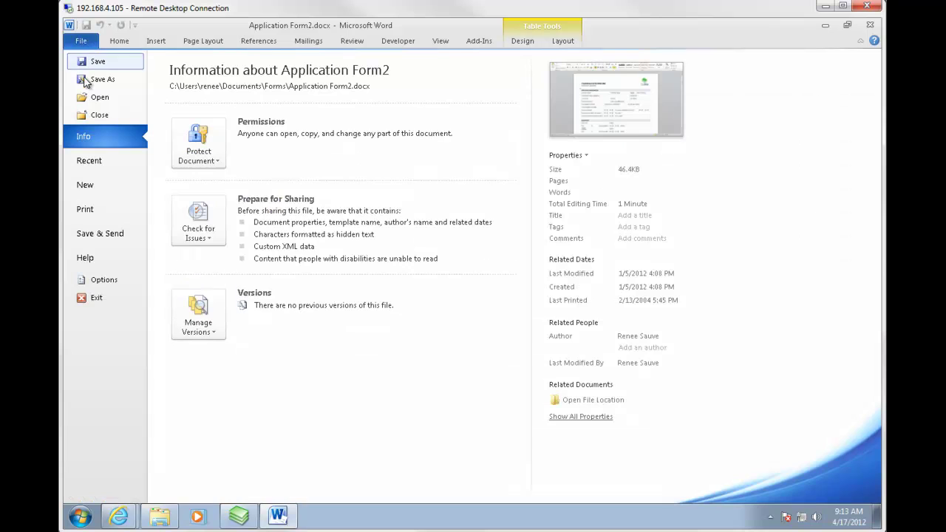
left_click(94, 82)
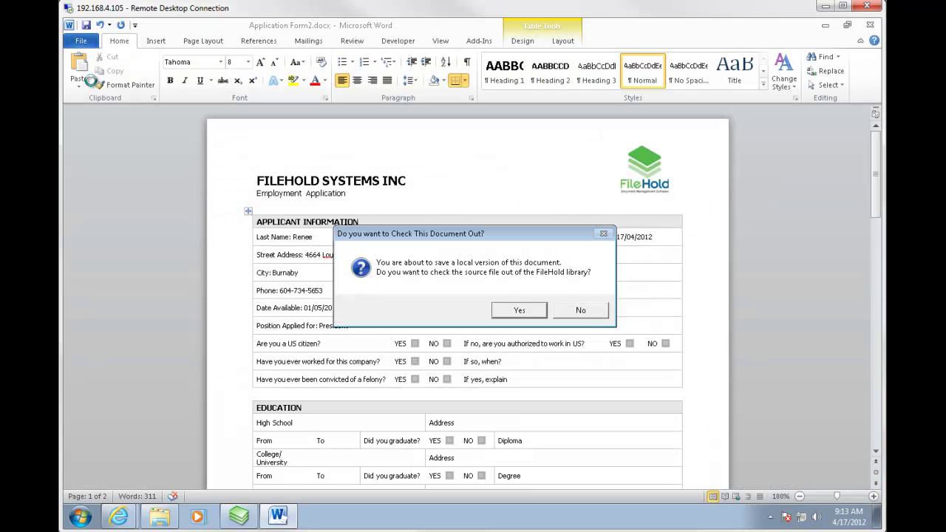
left_click(578, 313)
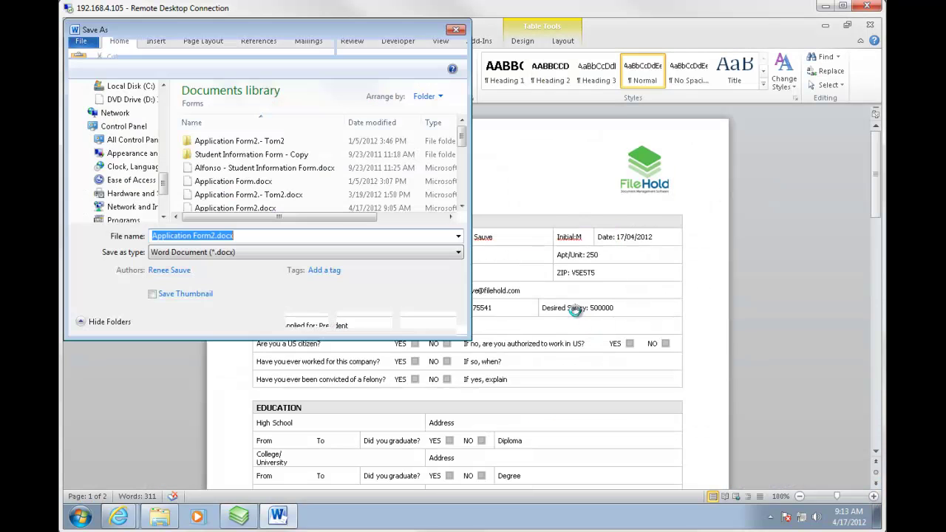
left_click(210, 235)
key("shift+Right")
type("- renee")
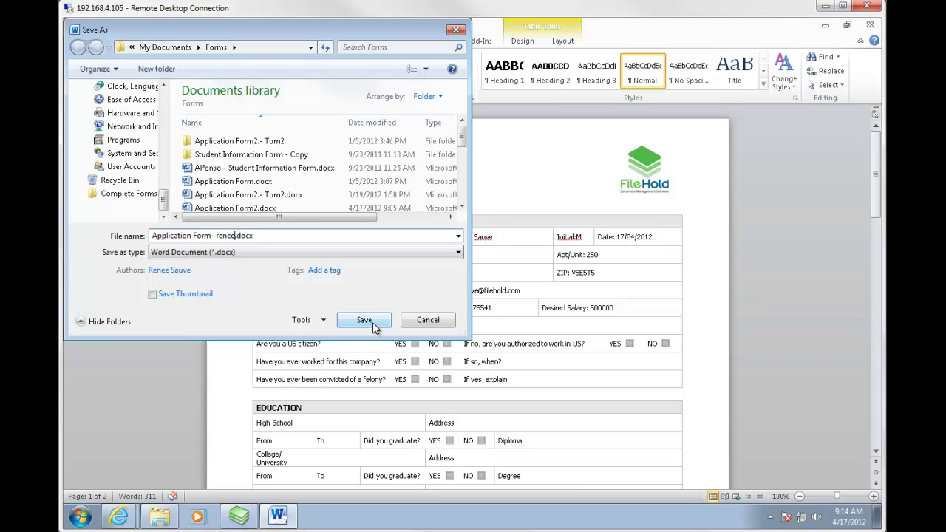
left_click(373, 324)
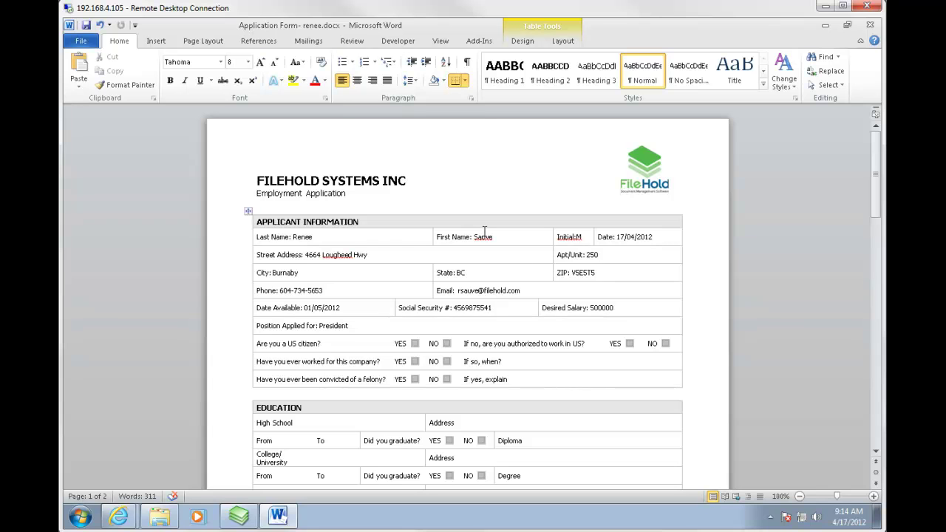
Add the filled form to FileHold's Applications folder through the add-in, closing it in Word first.
left_click(479, 40)
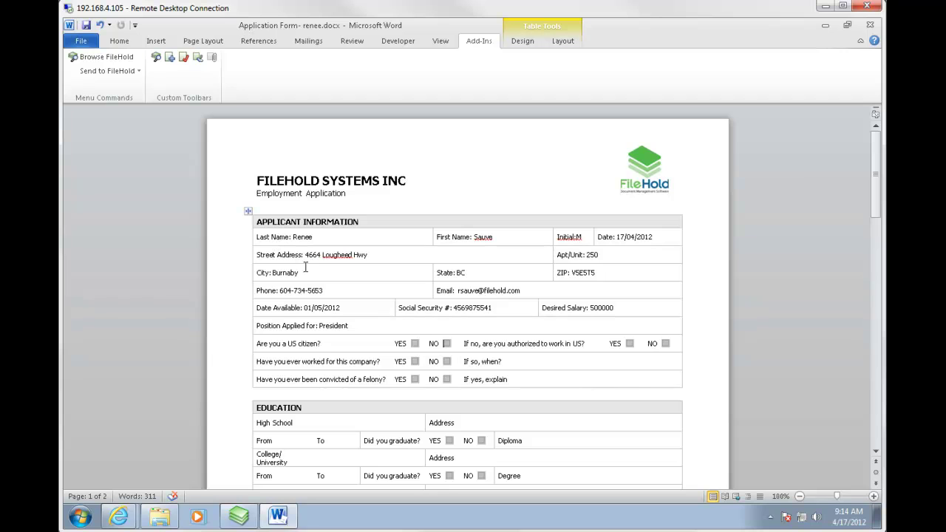
left_click(170, 58)
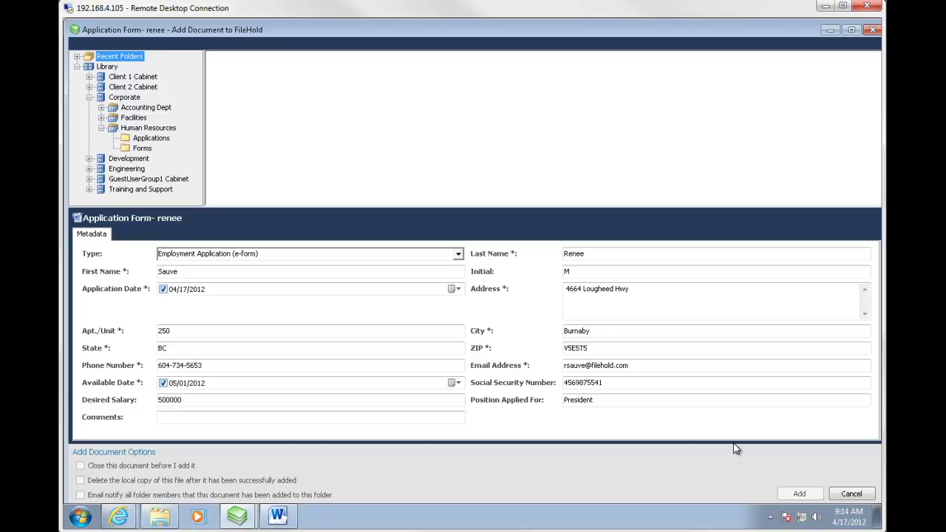
left_click(167, 417)
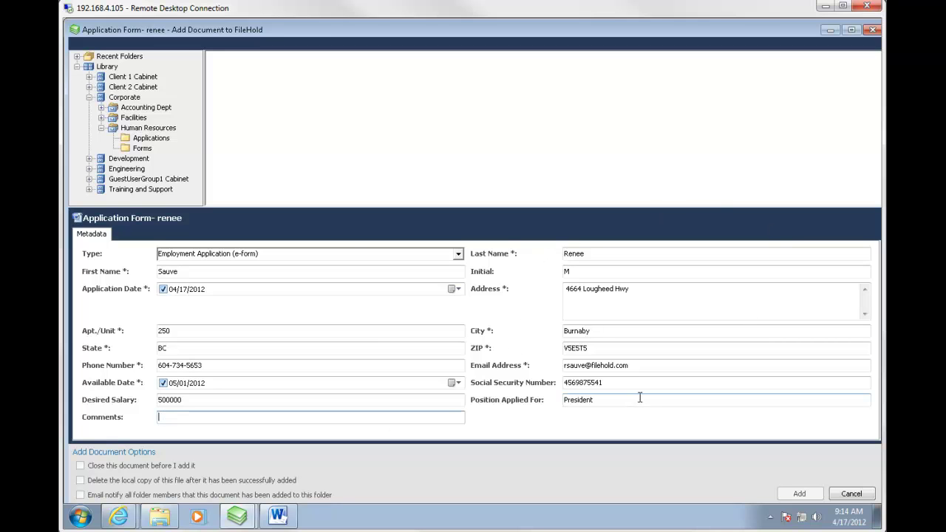
left_click(146, 138)
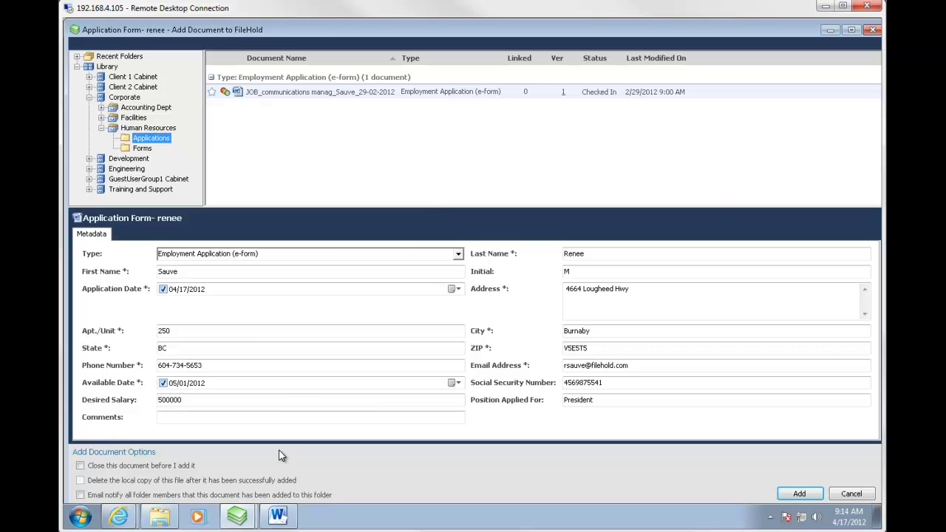
left_click(80, 466)
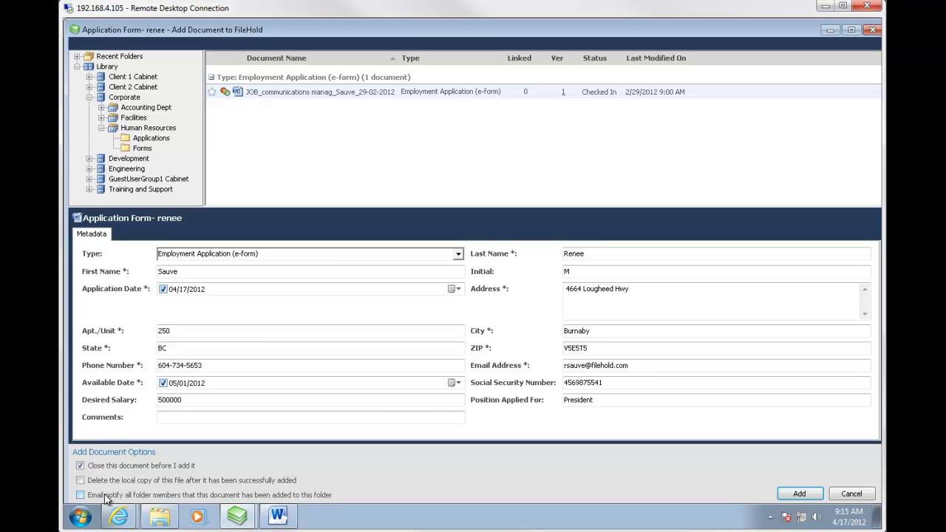
left_click(800, 493)
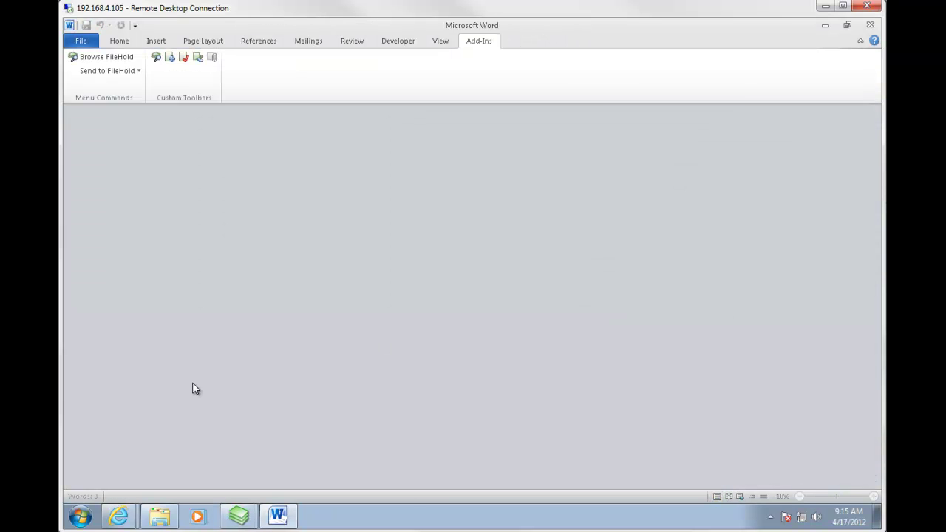
Initiate the Job Application Review workflow on the newly added President application.
left_click(236, 518)
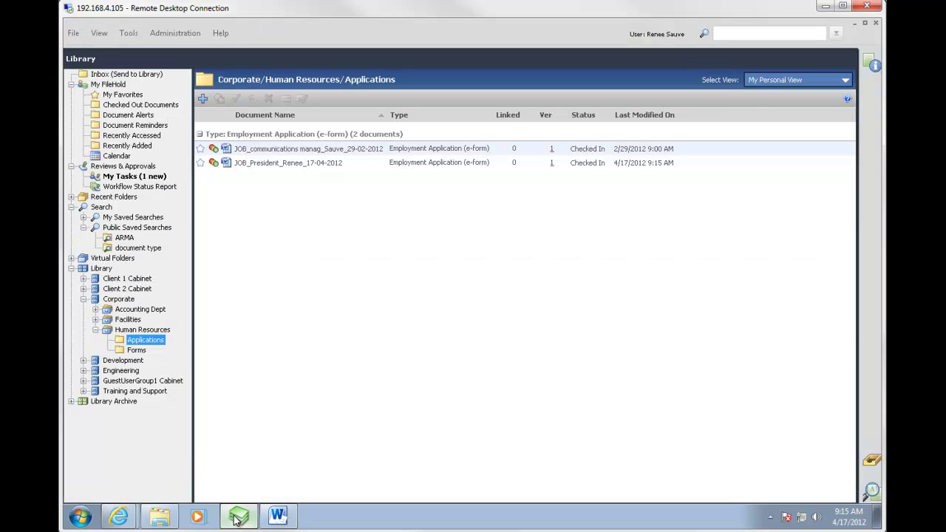
left_click(286, 164)
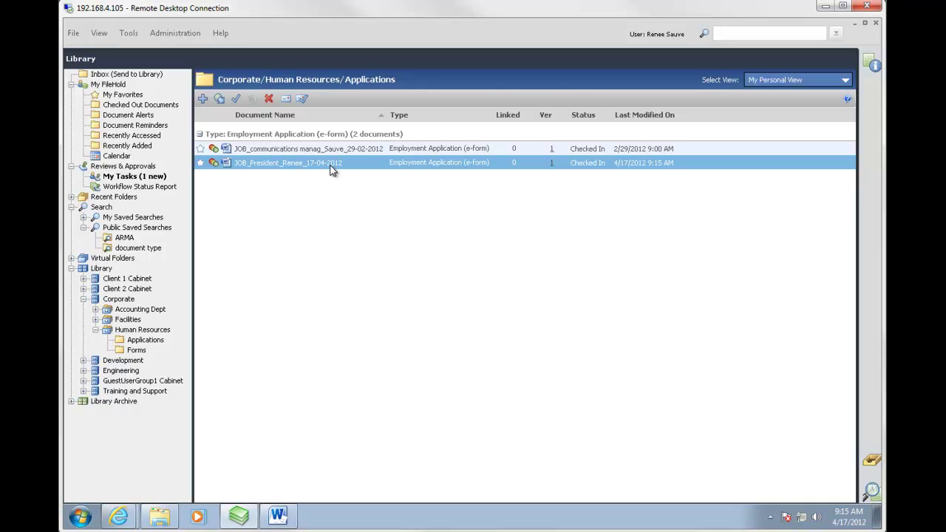
right_click(286, 164)
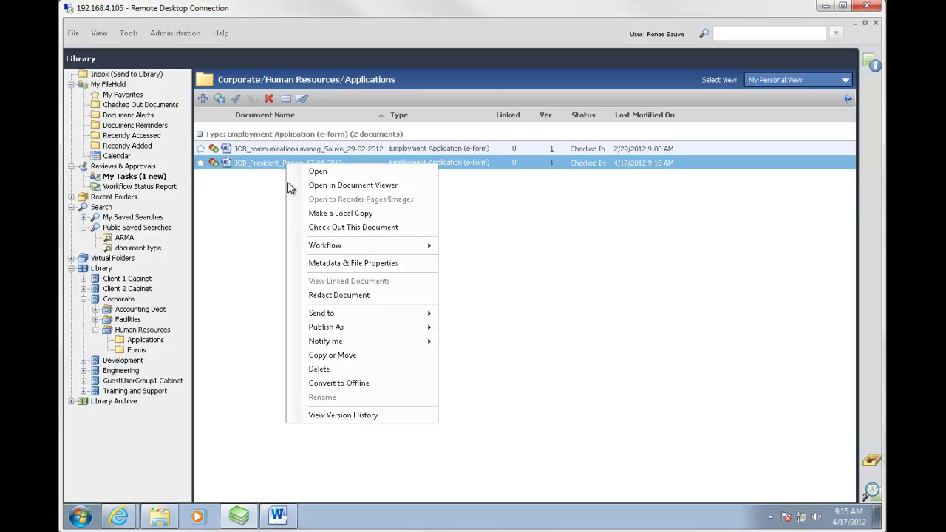
mouse_move(331, 247)
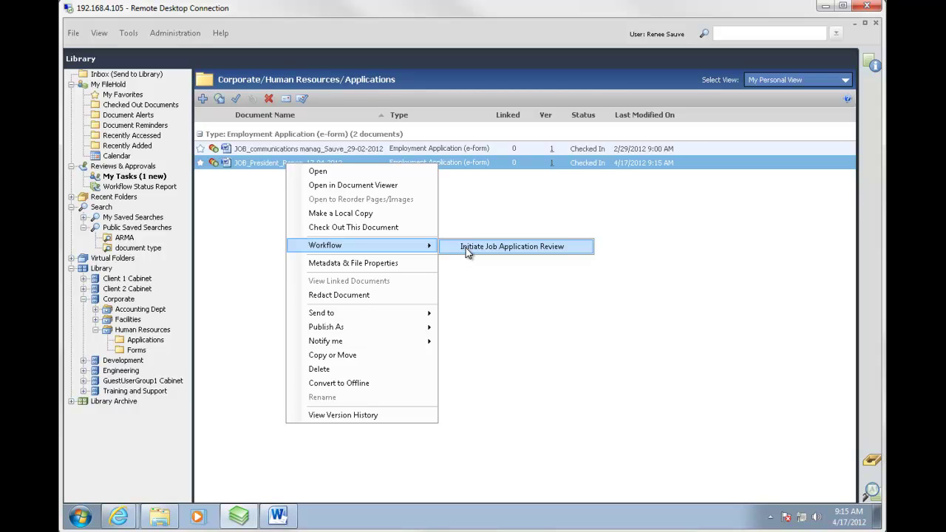
left_click(466, 247)
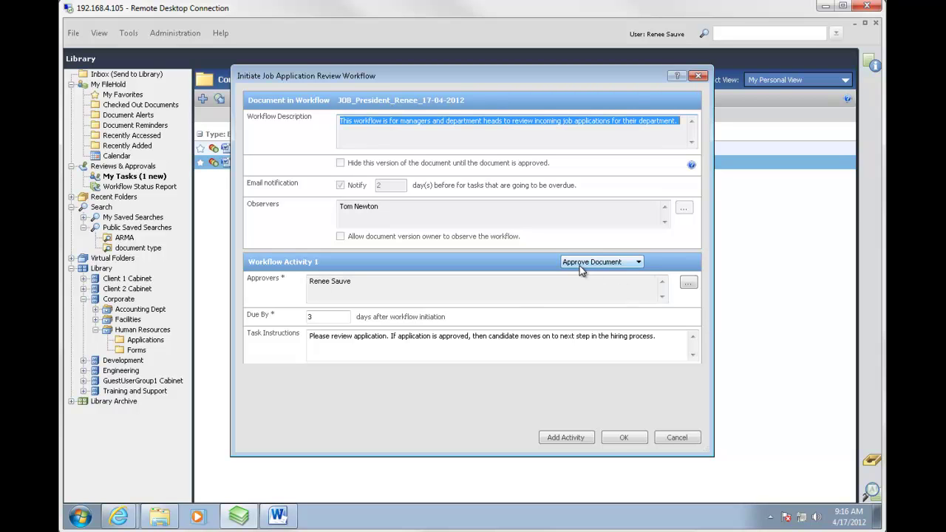
left_click(625, 438)
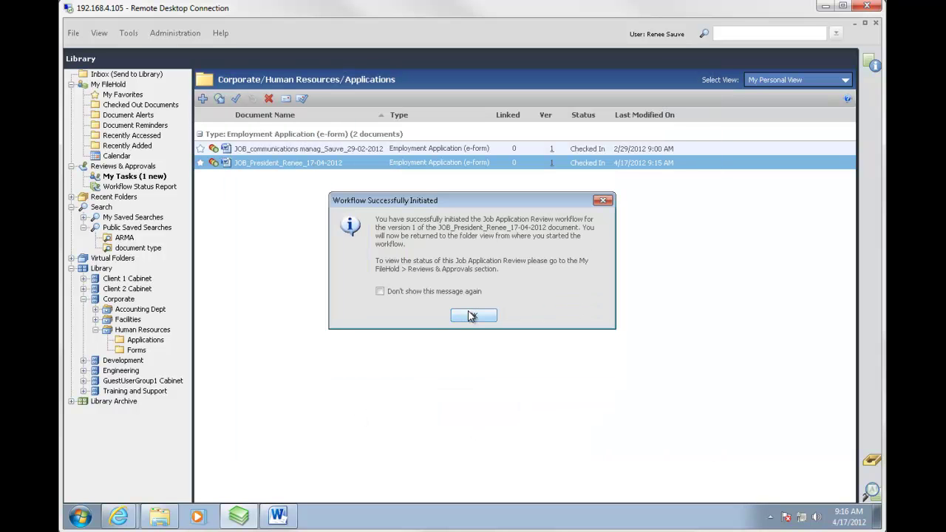
left_click(473, 318)
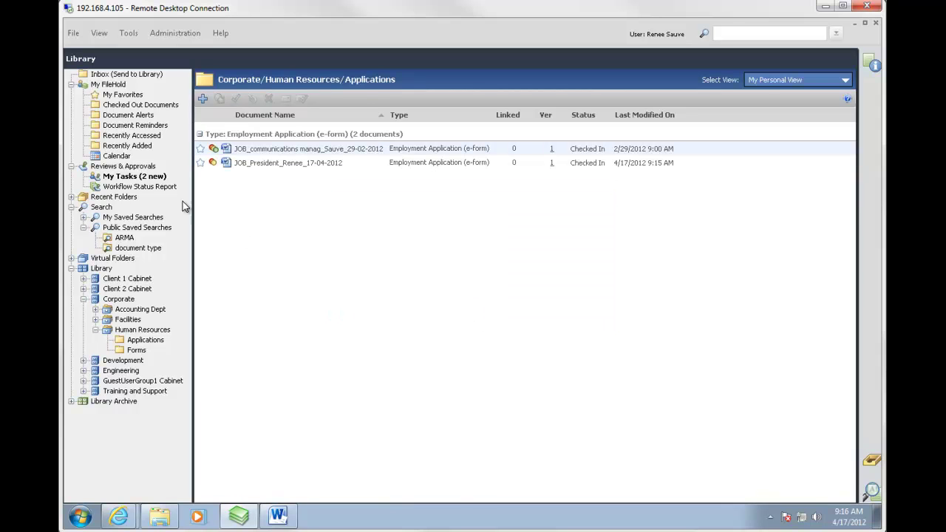
Locate the President application's Approve task through My Tasks and the April 20 calendar day.
left_click(119, 179)
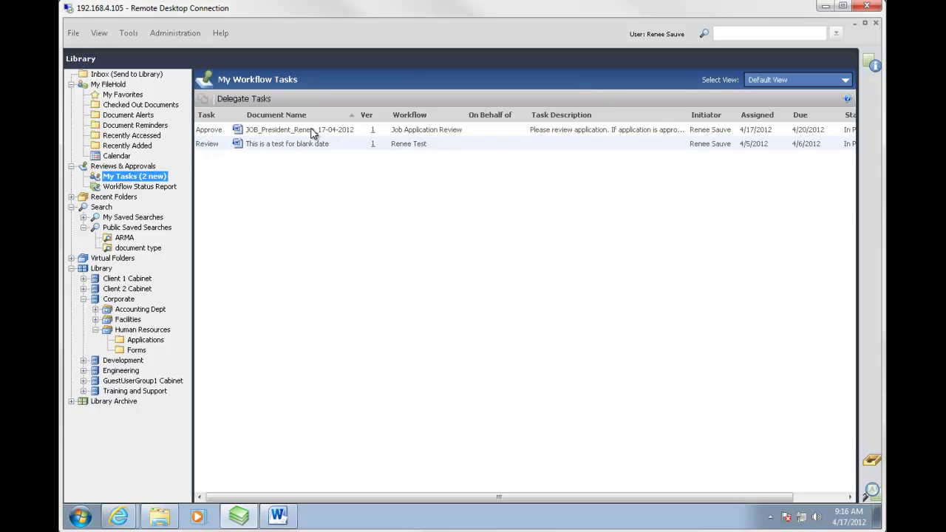
left_click(309, 133)
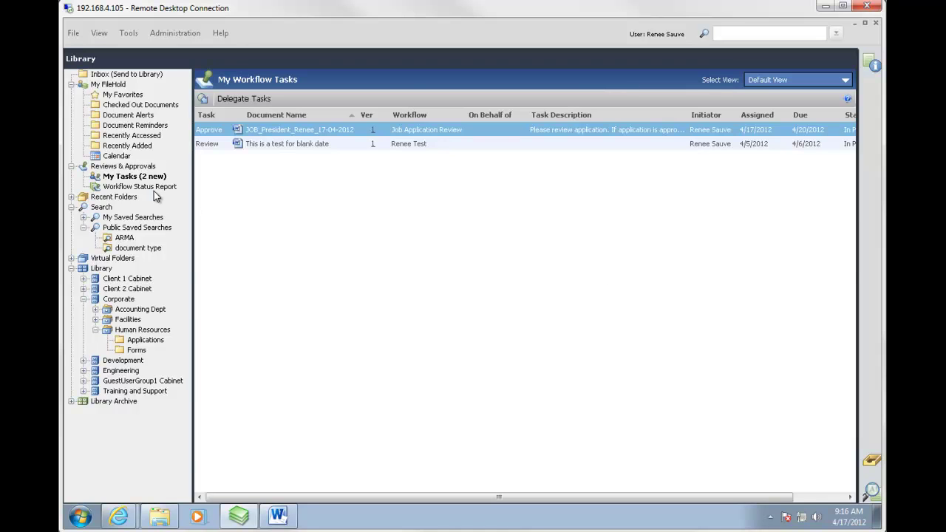
left_click(114, 156)
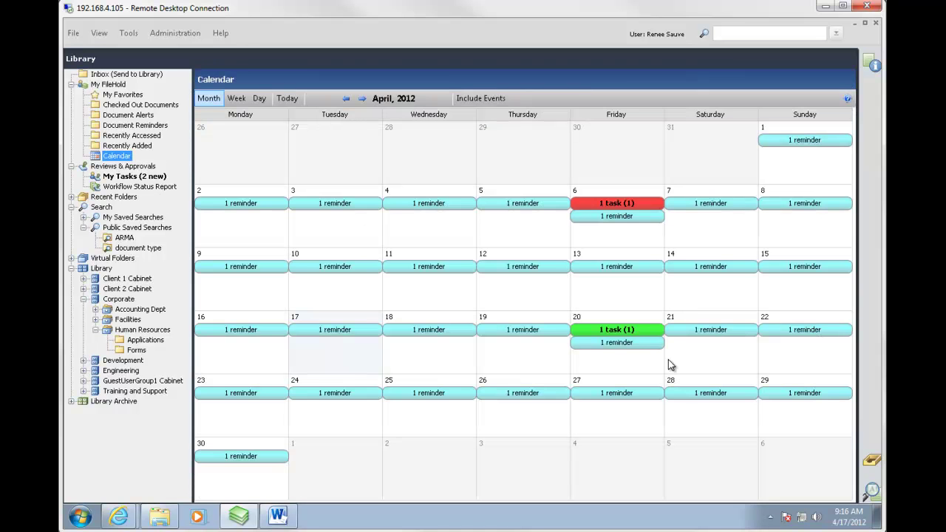
left_click(627, 332)
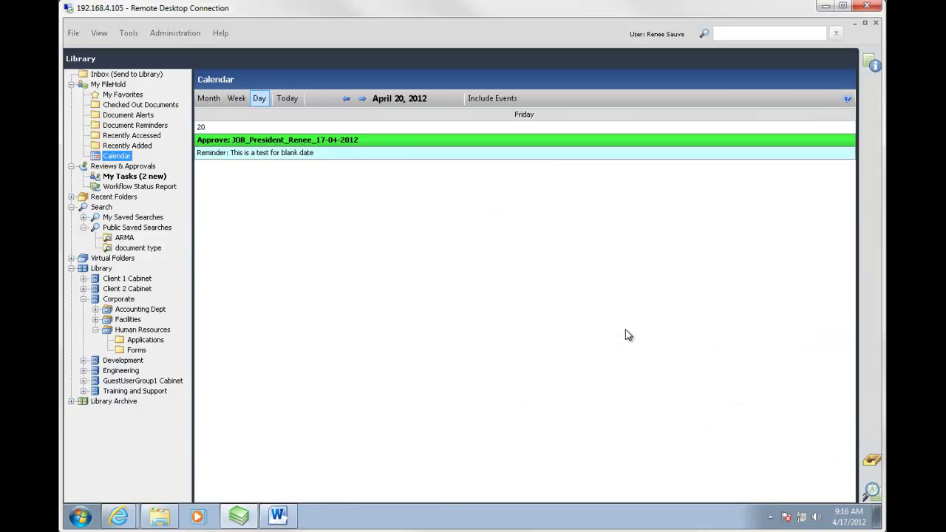
double_click(264, 151)
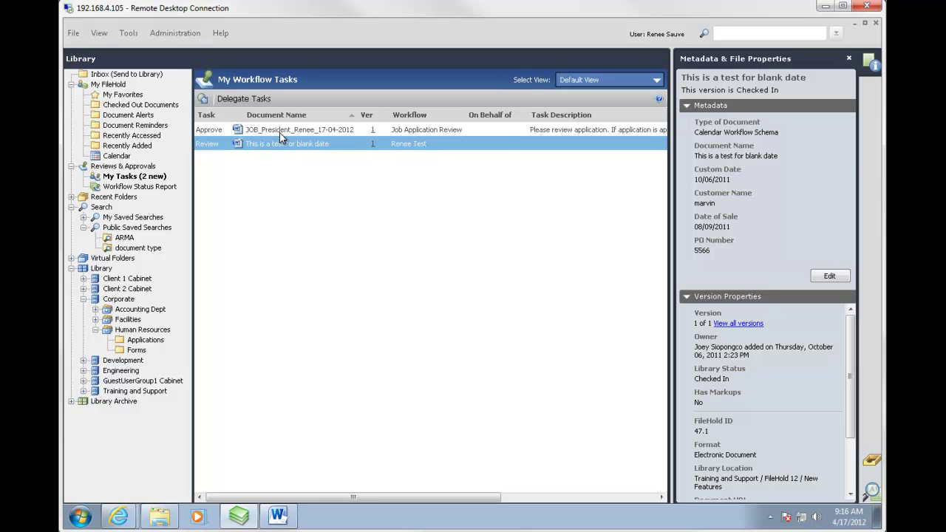
left_click(281, 131)
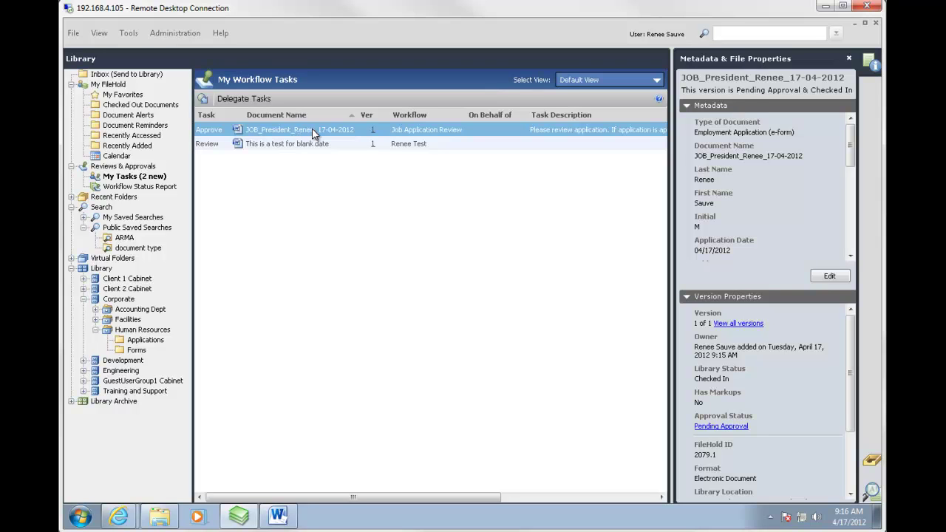
Submit 'I Approve This Document' for the President application's task, confirming with the account password.
right_click(312, 130)
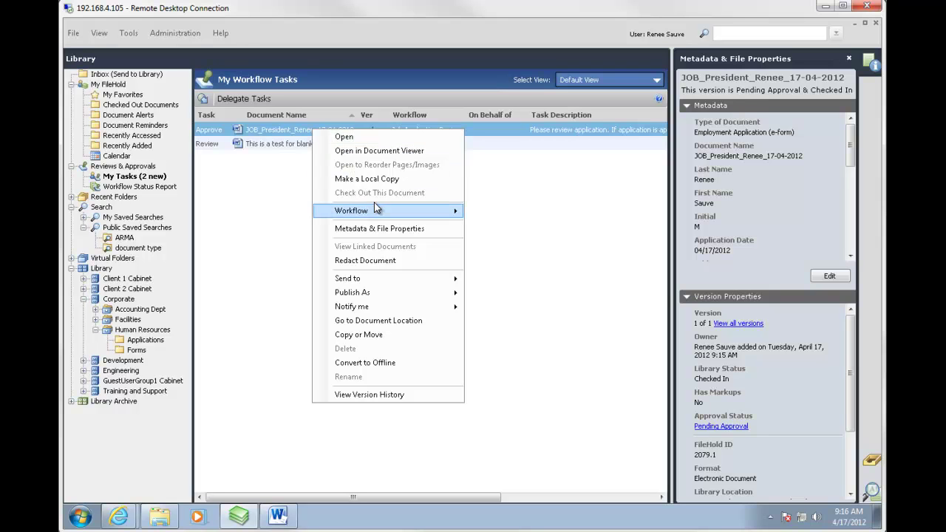
mouse_move(374, 207)
left_click(507, 212)
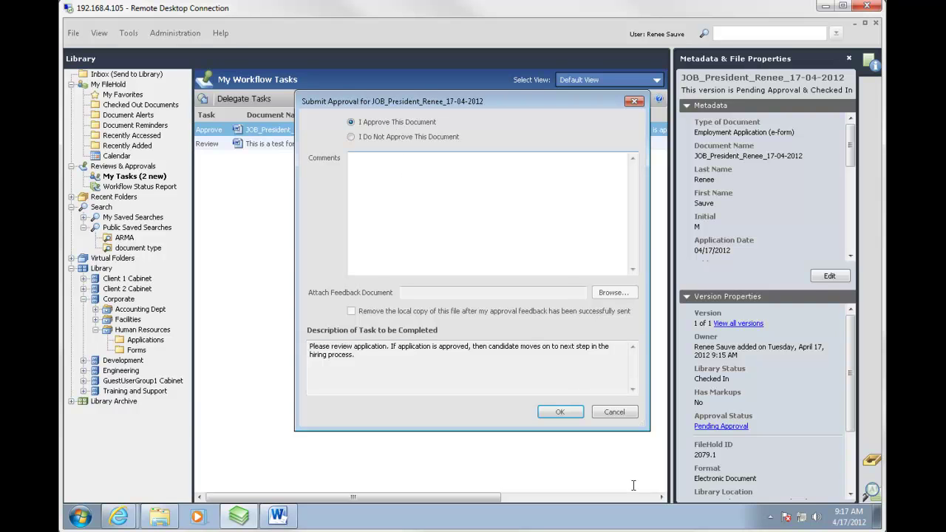
left_click(560, 413)
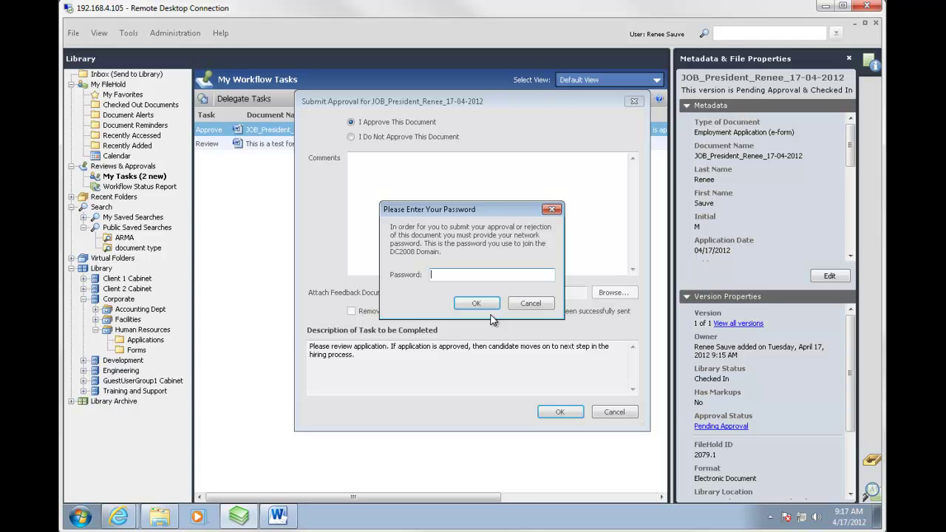
type("*********")
left_click(477, 303)
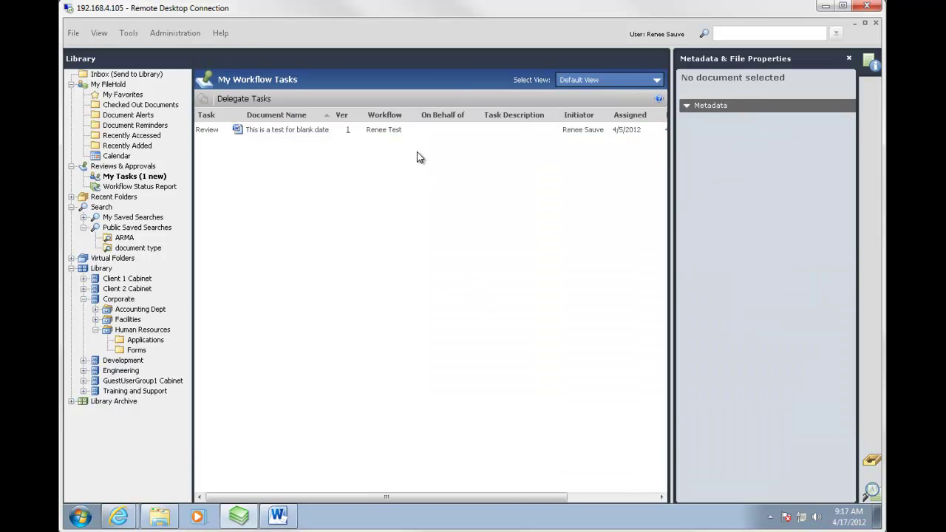
Add an Approval Status column to the Applications folder list and select the President application.
left_click(145, 341)
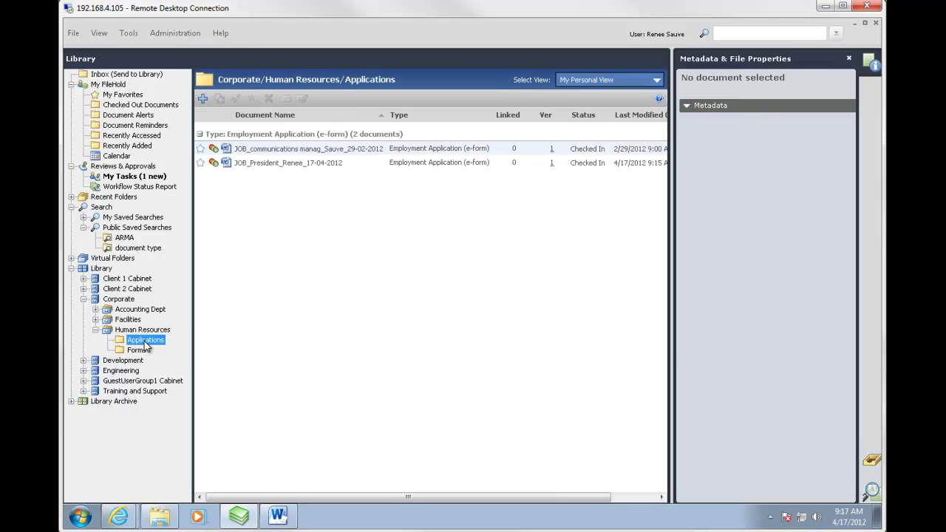
left_click(848, 58)
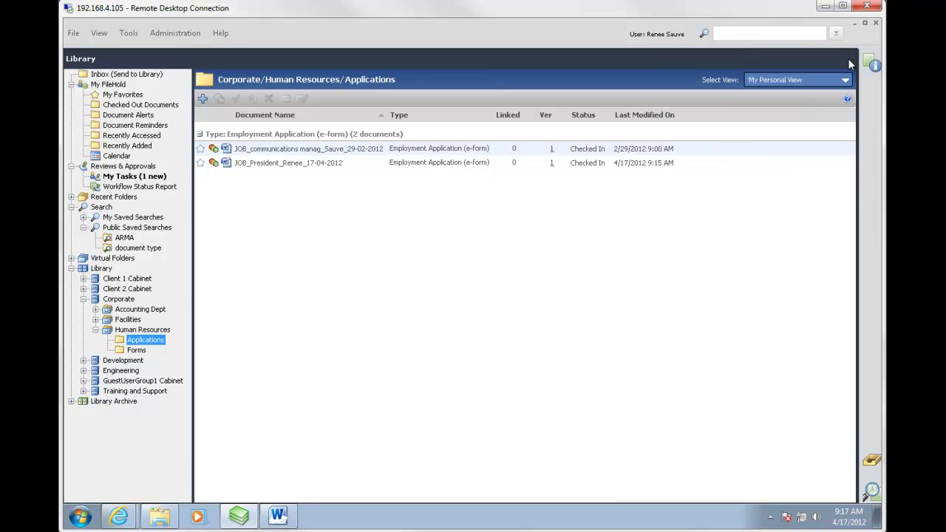
left_click(710, 114)
mouse_move(715, 136)
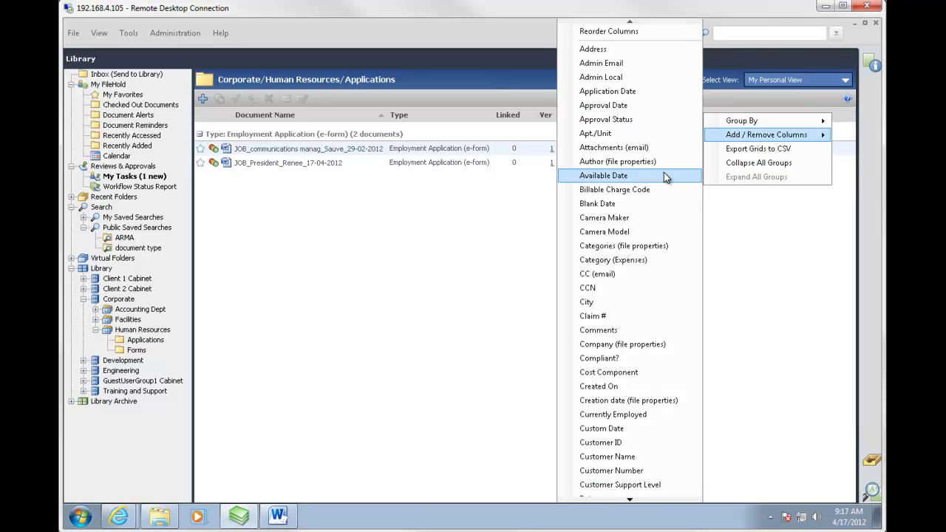
left_click(648, 121)
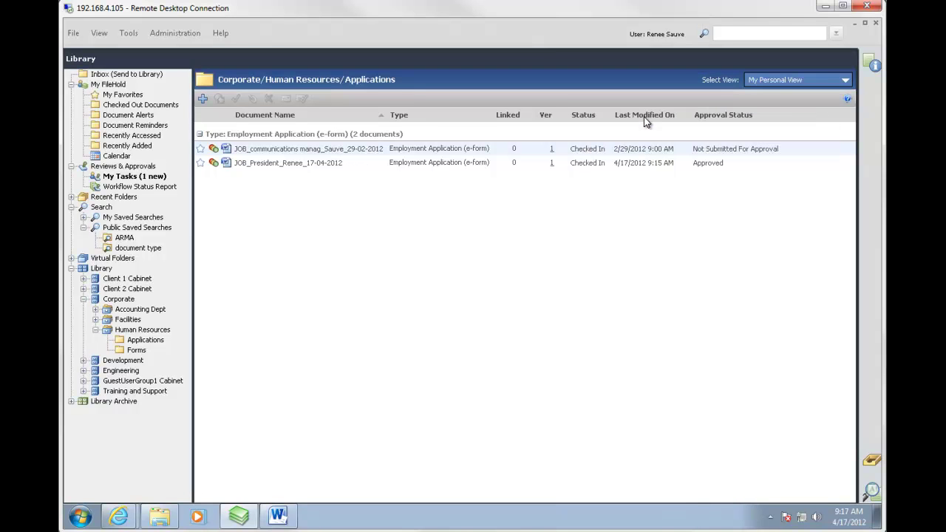
left_click(706, 164)
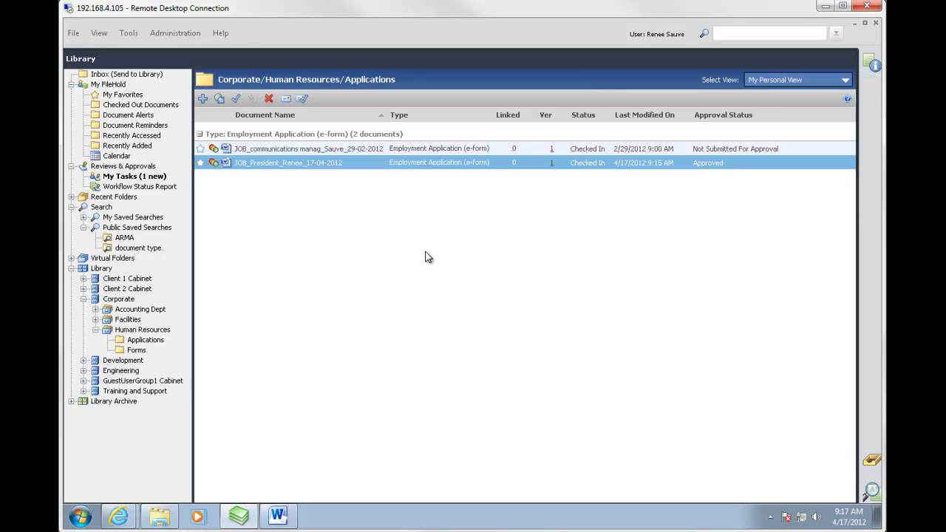